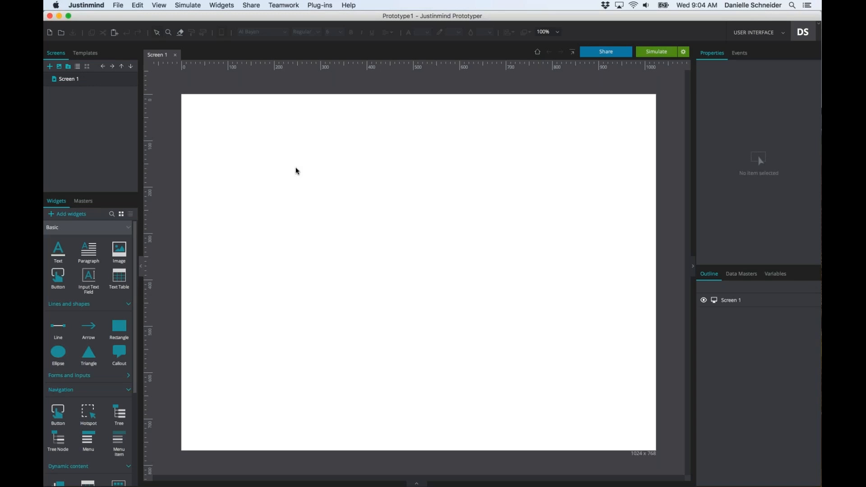
# Add a new screen named Mobile for the iPhone X device in portrait orientation
pyautogui.click(672, 22)
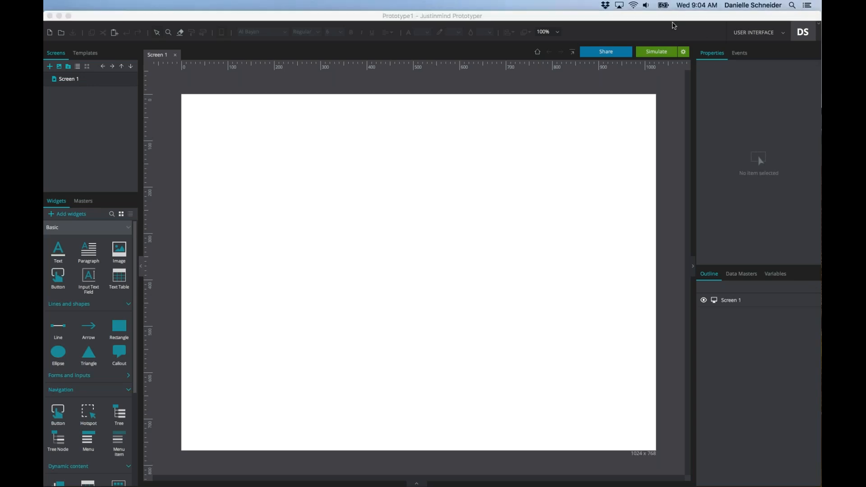
pyautogui.click(459, 261)
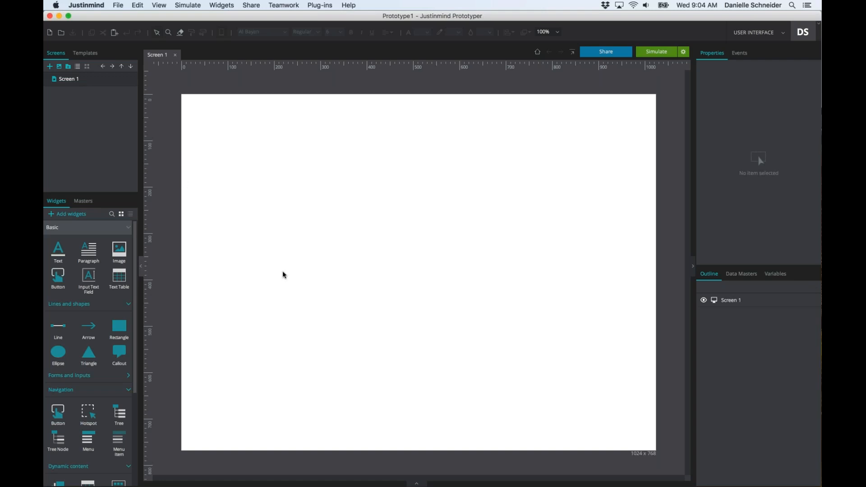
pyautogui.click(51, 67)
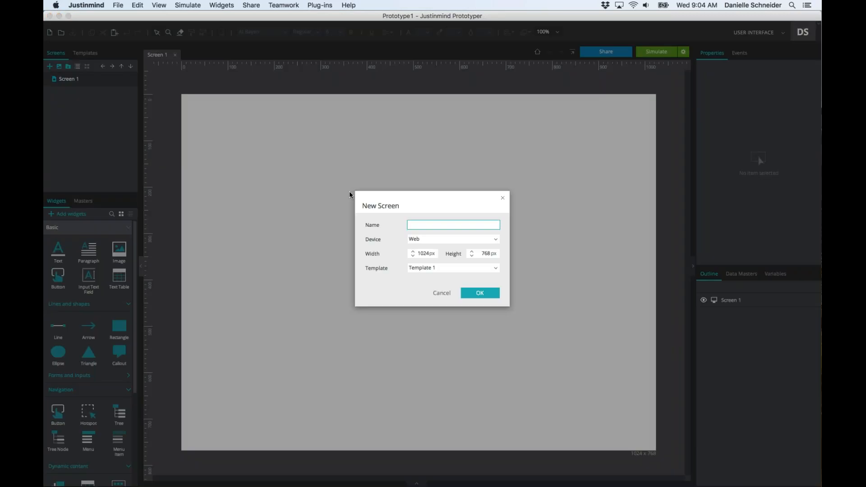
pyautogui.write('Mobile')
pyautogui.click(421, 240)
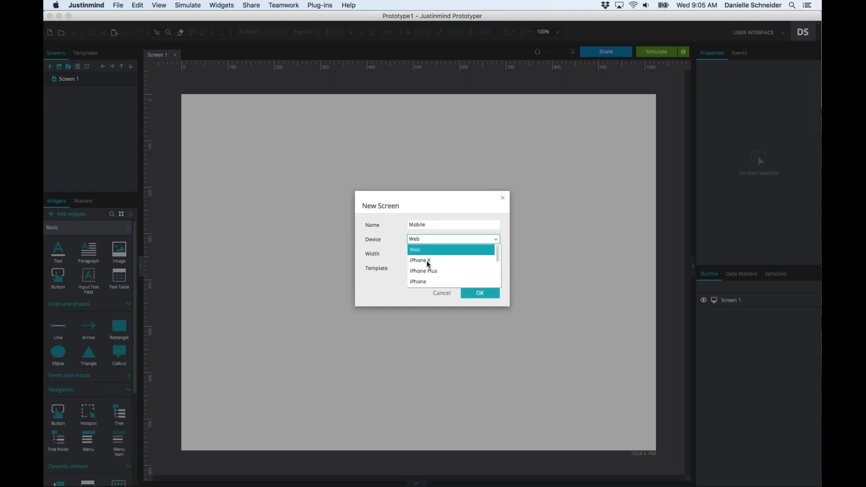
pyautogui.click(428, 262)
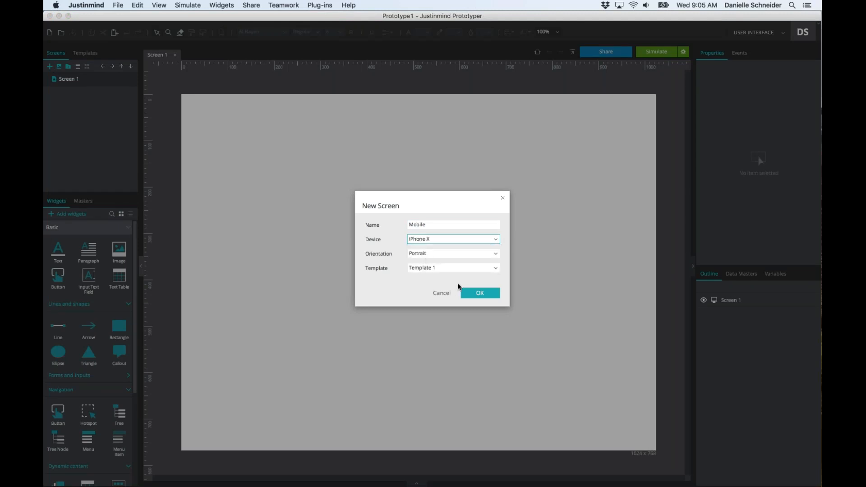
pyautogui.click(473, 295)
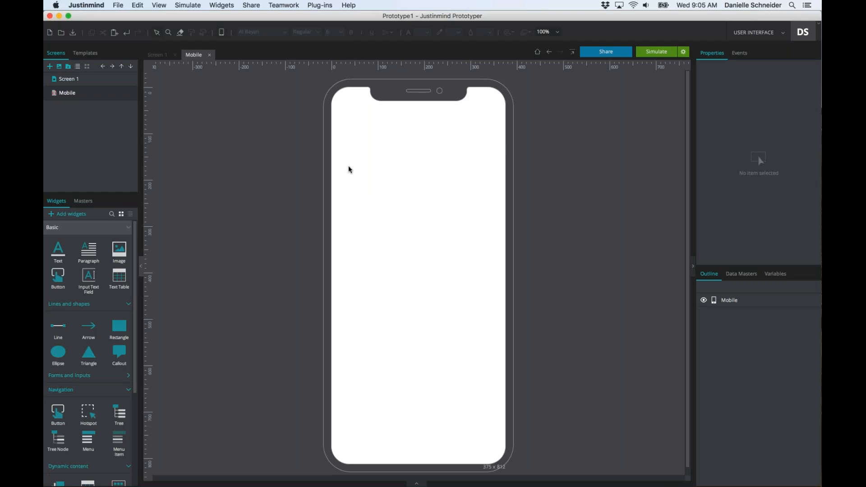
# Add a new screen named Tablet for the iPad device in portrait orientation
pyautogui.click(84, 86)
pyautogui.click(68, 92)
pyautogui.click(51, 68)
pyautogui.write('Tablet')
pyautogui.click(409, 239)
pyautogui.scroll(-3, 424, 270)
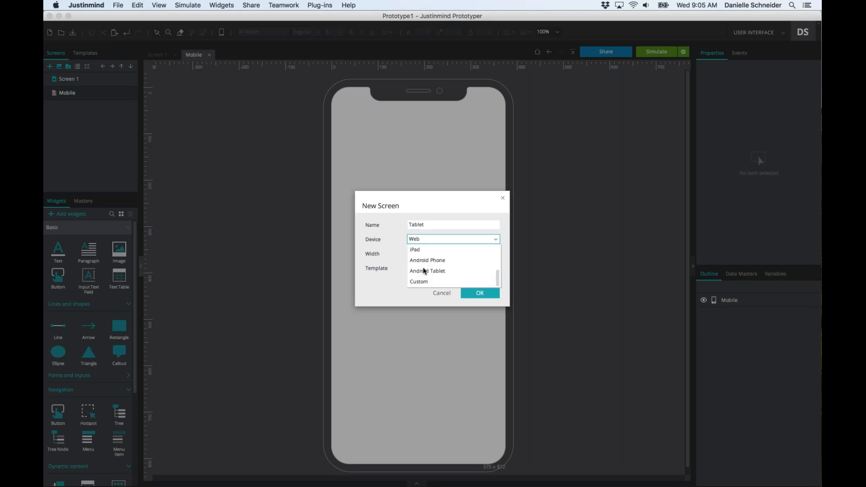
pyautogui.scroll(3, 425, 271)
pyautogui.scroll(-3, 424, 271)
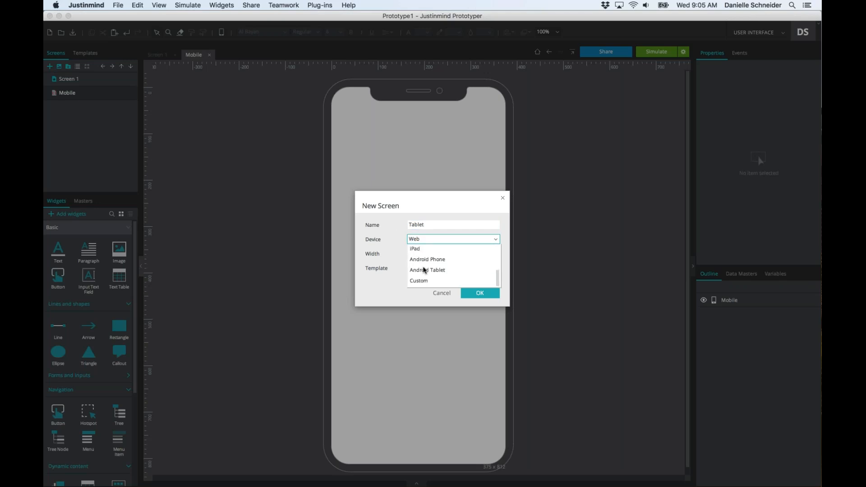
pyautogui.click(420, 250)
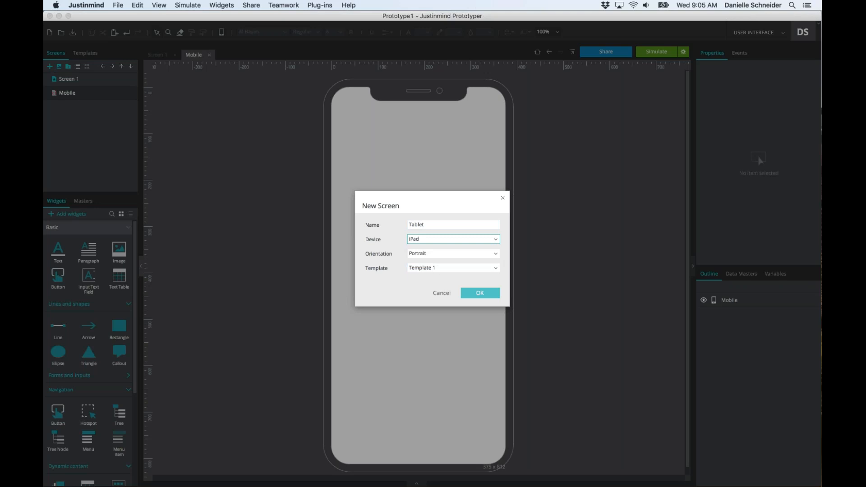
pyautogui.press('Return')
# Close the current prototype without saving its changes and open the Demo2 prototype
pyautogui.click(69, 79)
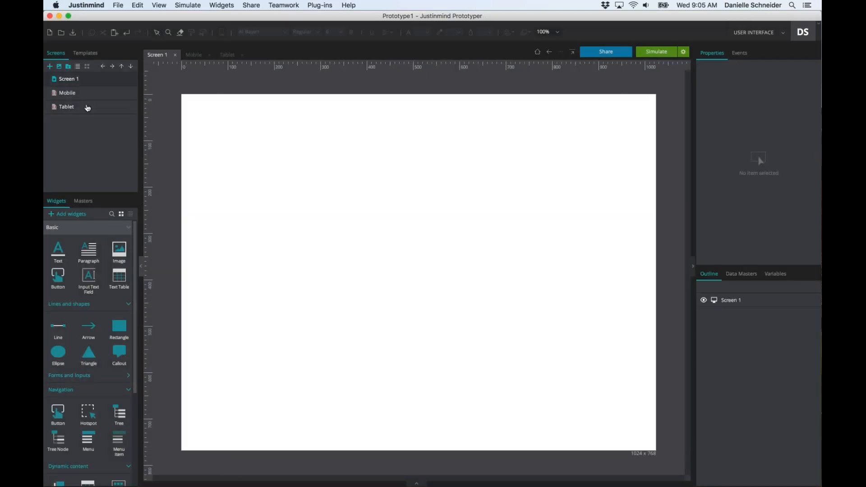
pyautogui.click(86, 93)
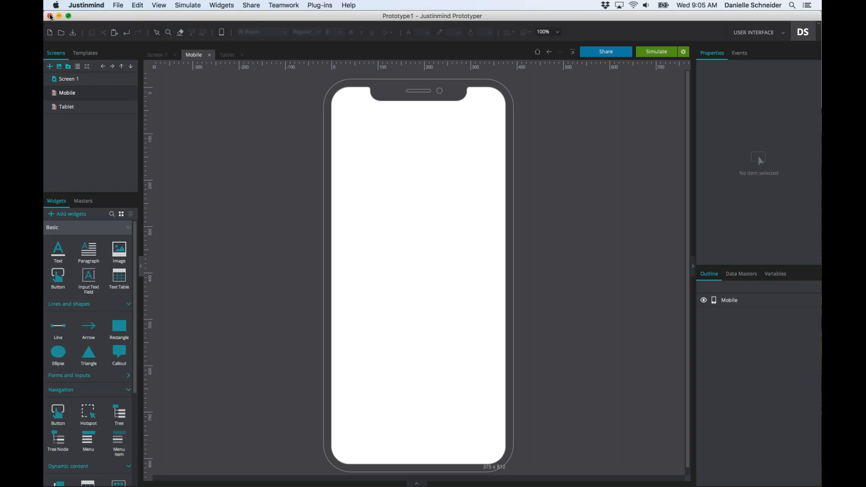
pyautogui.click(50, 17)
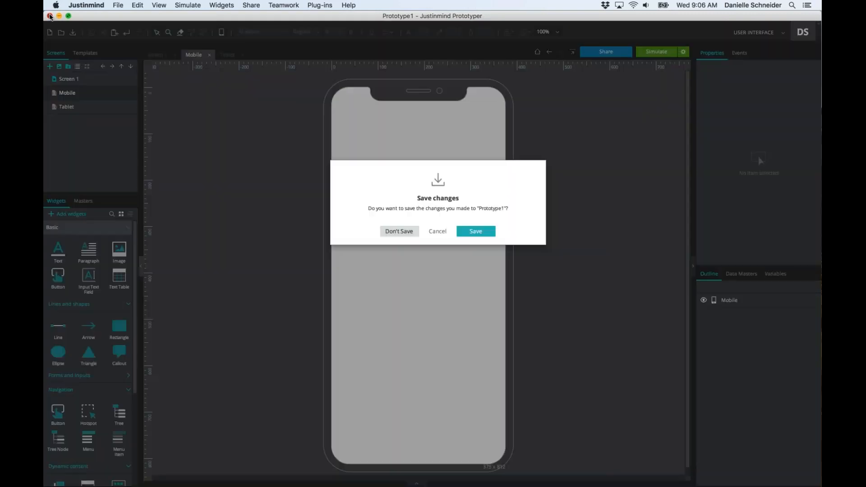
pyautogui.click(392, 233)
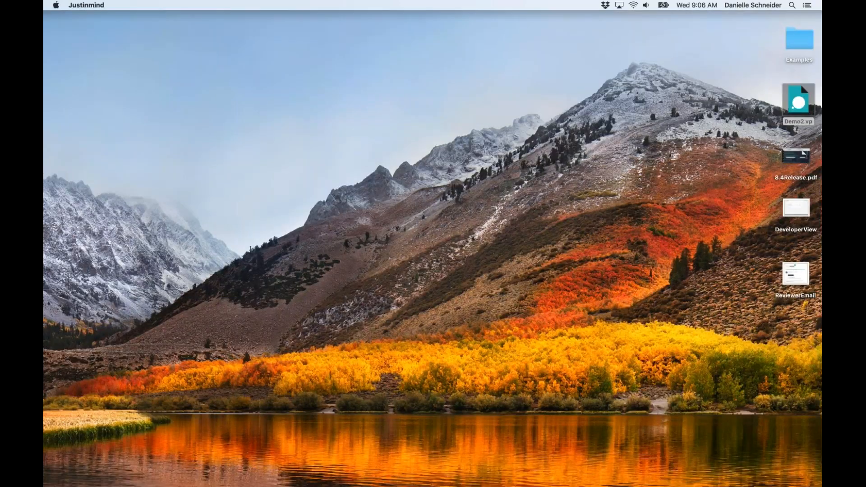
pyautogui.click(683, 476)
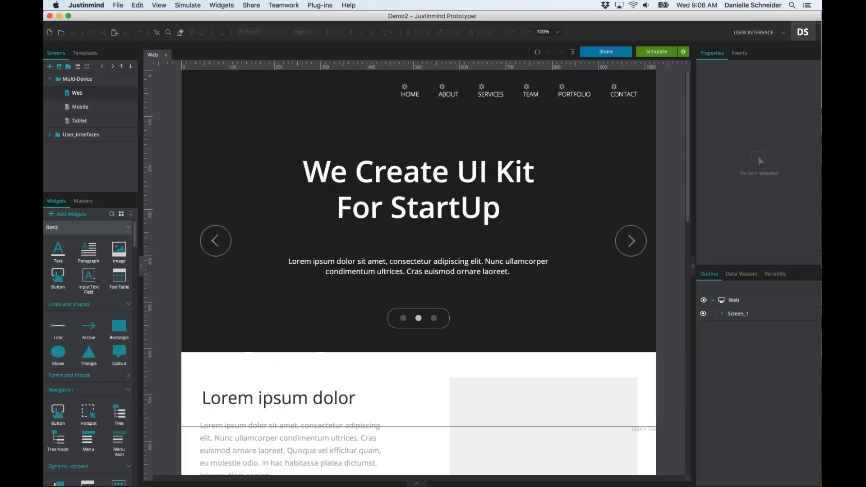
# Look through the full page layouts of the Web, Mobile and Tablet screens to compare their designs
pyautogui.scroll(-3, 419, 172)
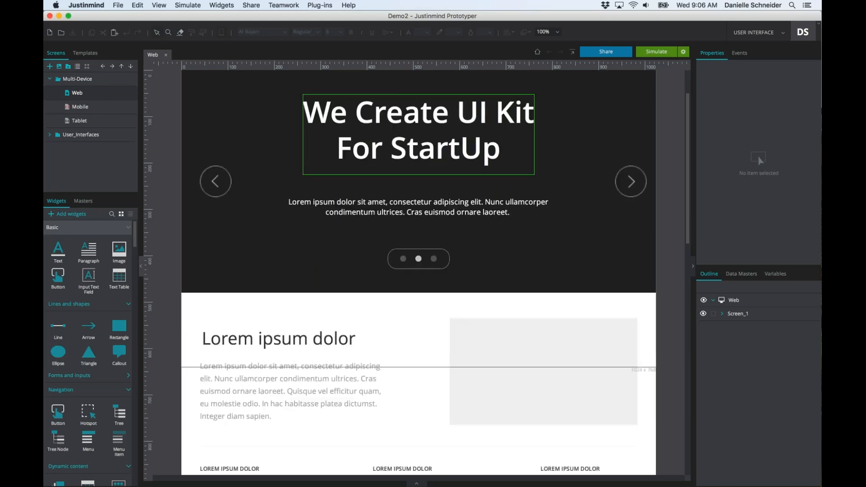
pyautogui.scroll(-15, 419, 181)
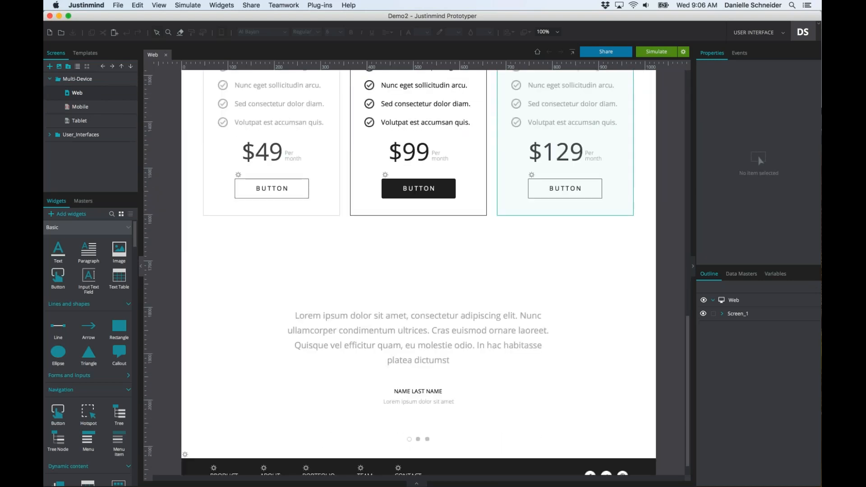
pyautogui.scroll(15, 252, 203)
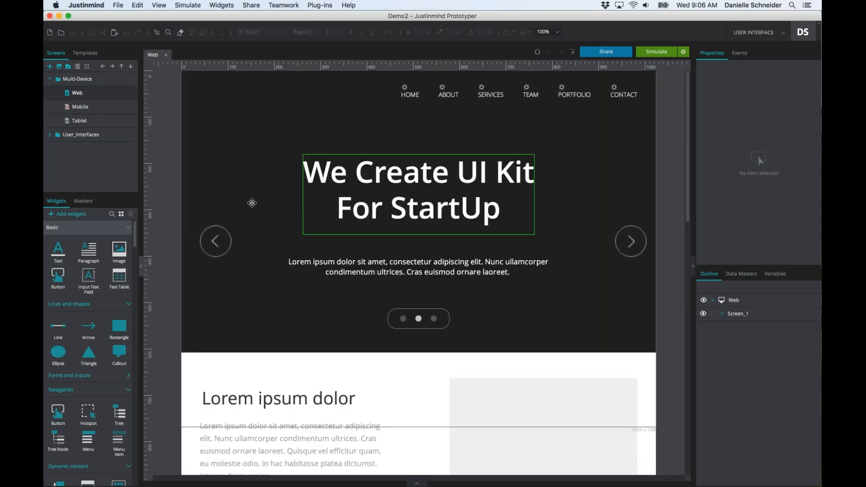
pyautogui.click(80, 107)
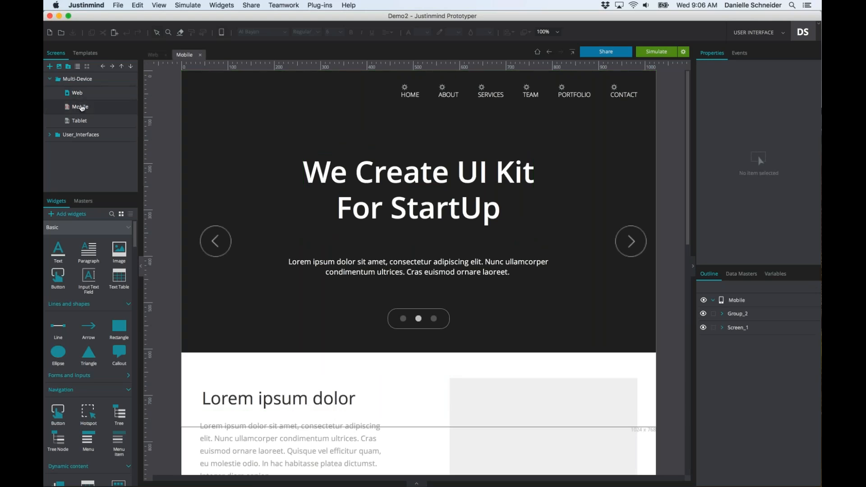
pyautogui.scroll(-15, 418, 271)
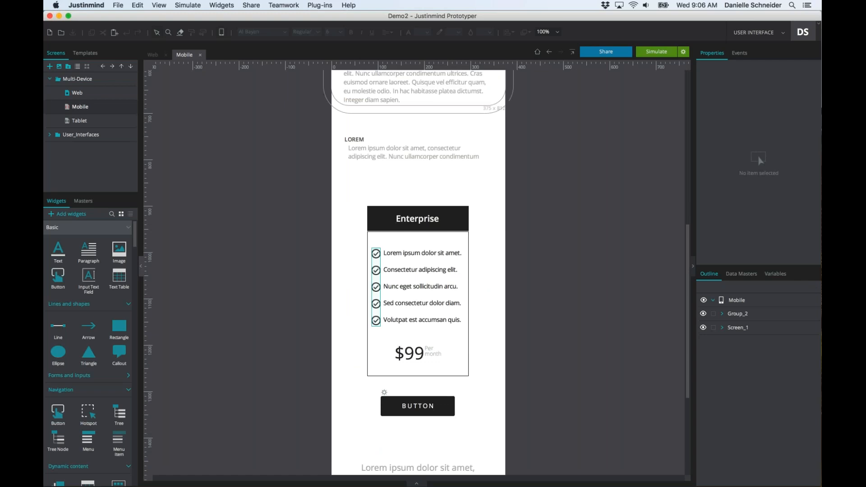
pyautogui.scroll(18, 419, 271)
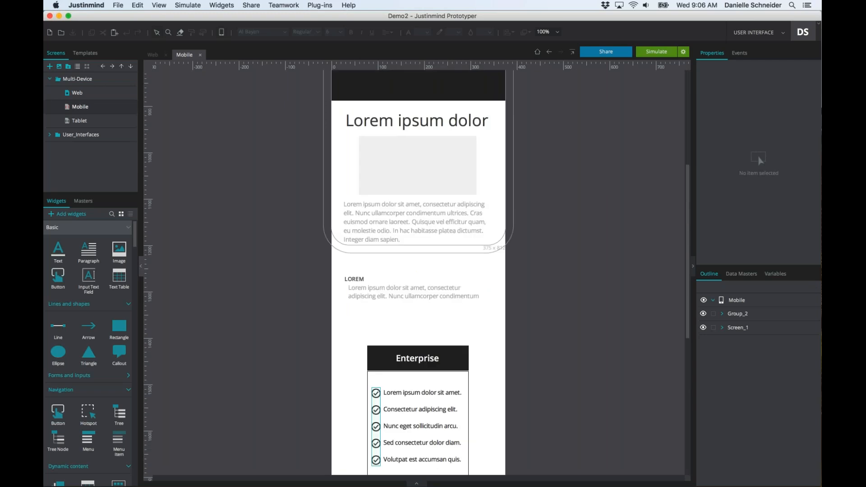
pyautogui.doubleClick(80, 121)
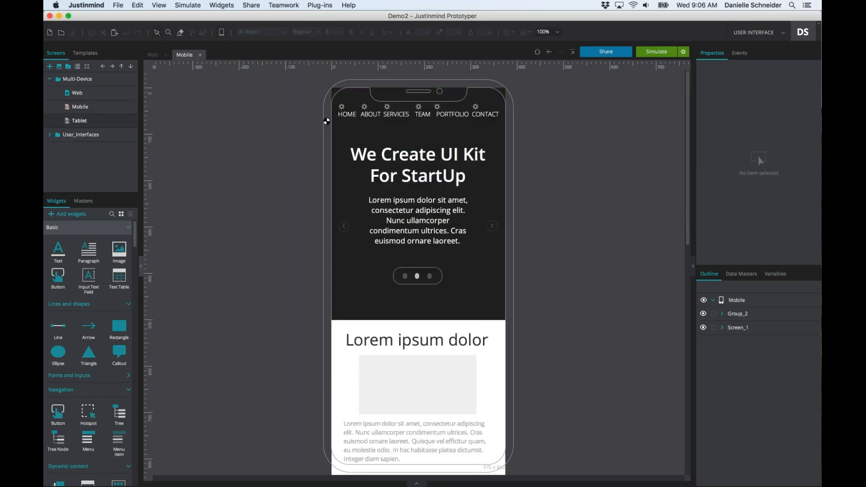
pyautogui.scroll(-20, 484, 247)
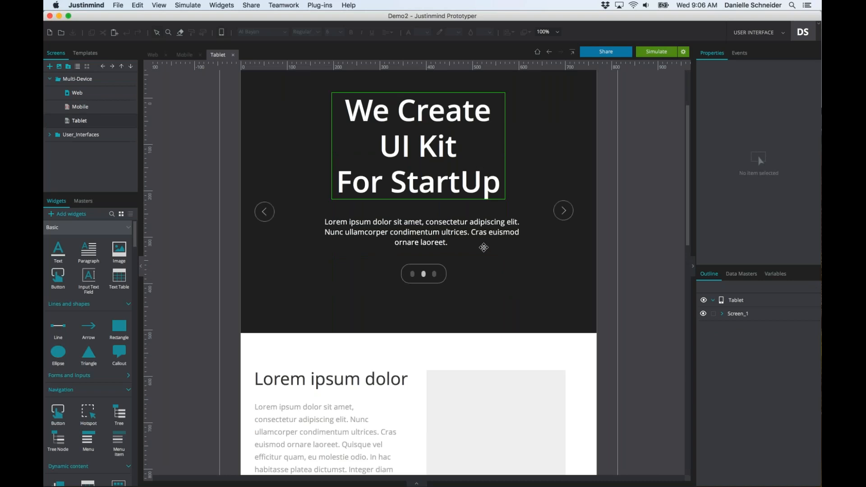
pyautogui.scroll(20, 484, 247)
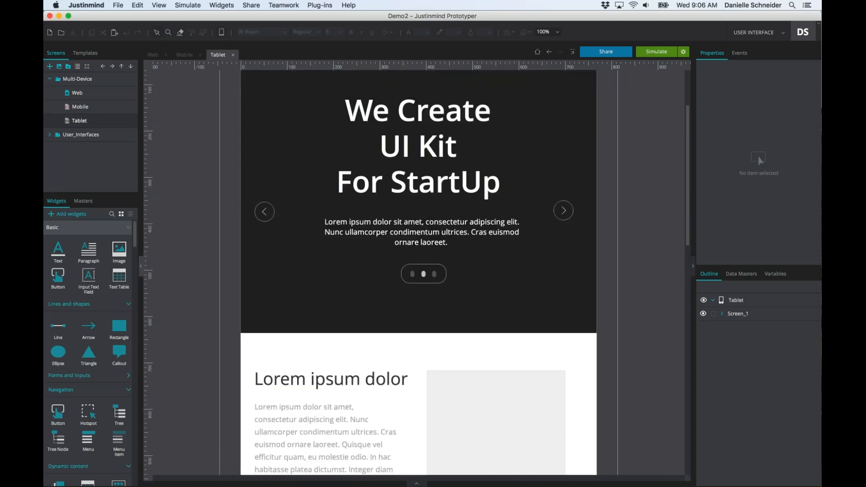
# Simulate the Web screen and display it at the original screen's width
pyautogui.click(77, 92)
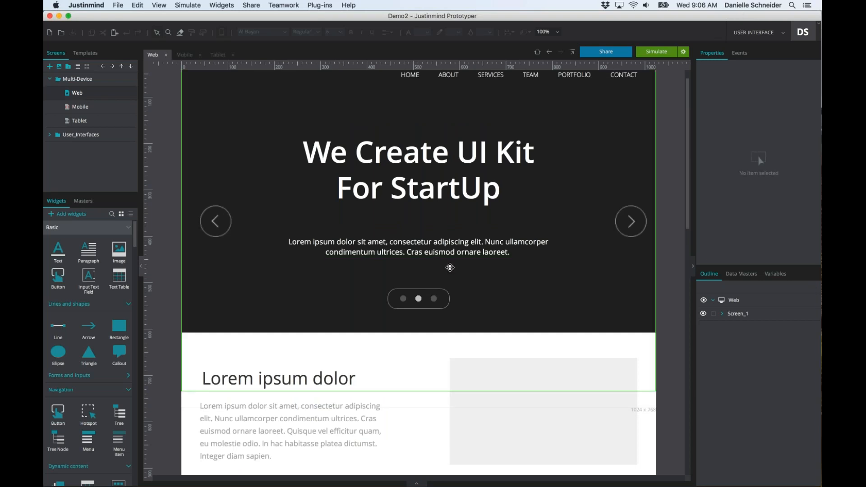
pyautogui.click(655, 52)
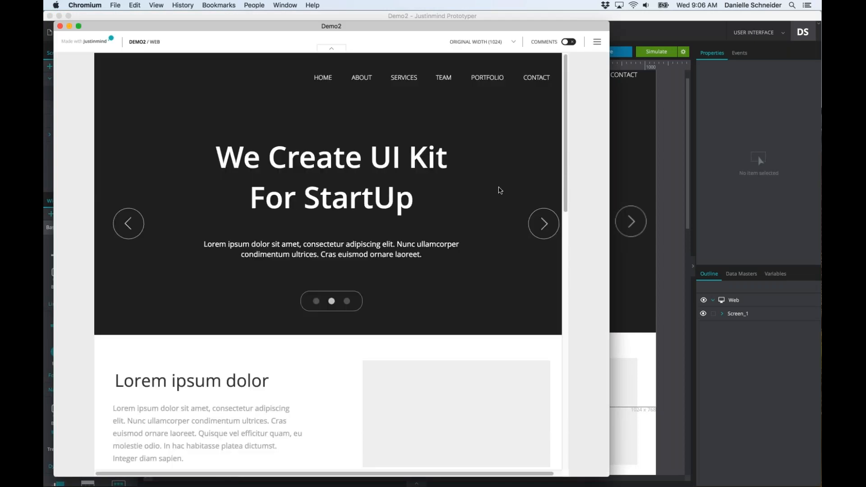
pyautogui.click(478, 42)
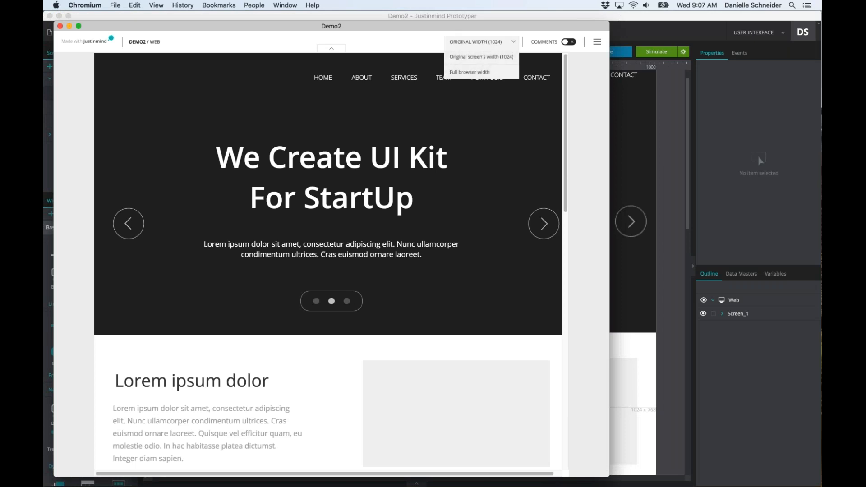
pyautogui.click(482, 57)
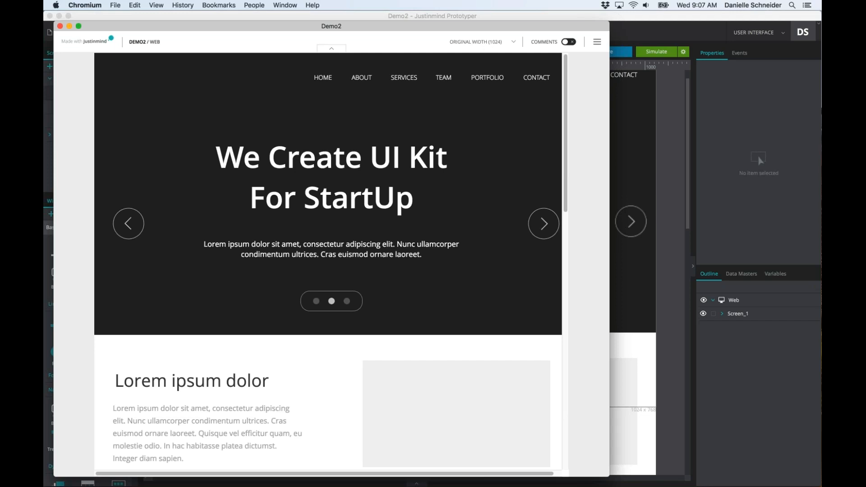
# Switch the simulation to full browser width, widen the preview window slightly and check how the page layout responds
pyautogui.click(482, 42)
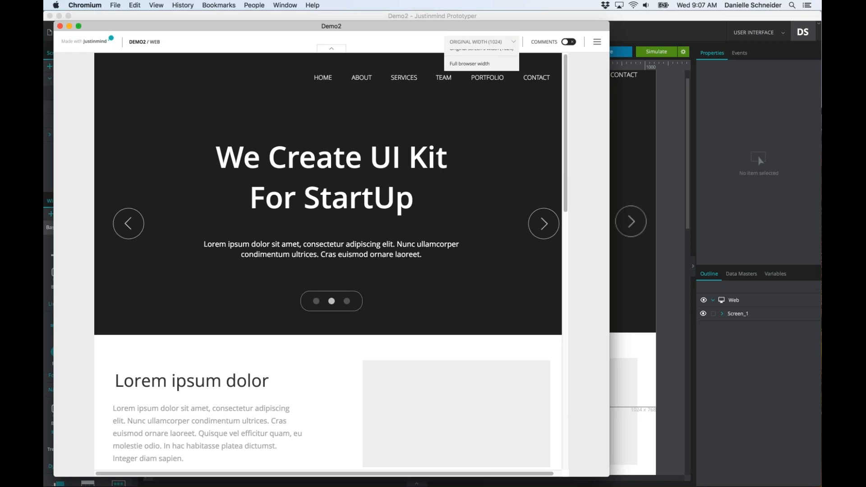
pyautogui.click(480, 71)
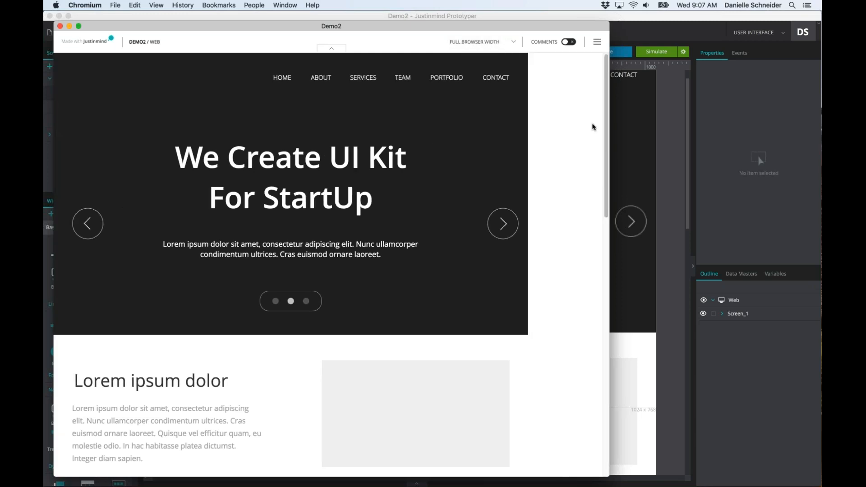
pyautogui.moveTo(610, 136); pyautogui.dragTo(628, 145)
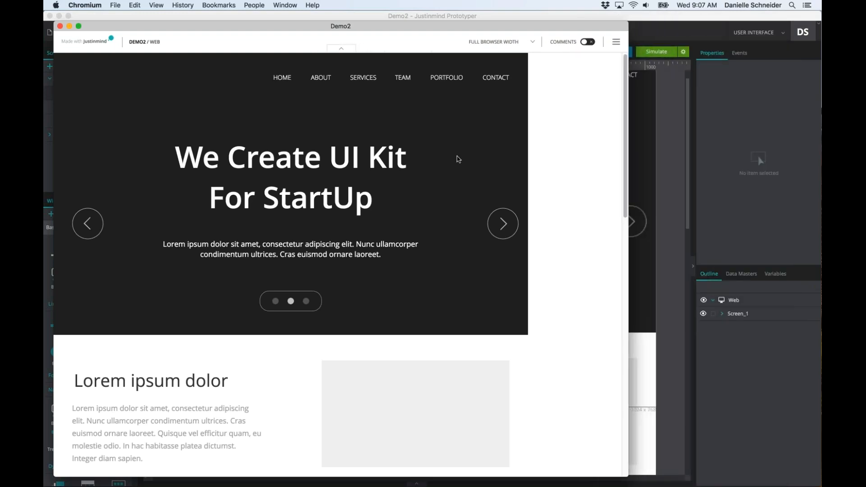
pyautogui.scroll(-5, 455, 162)
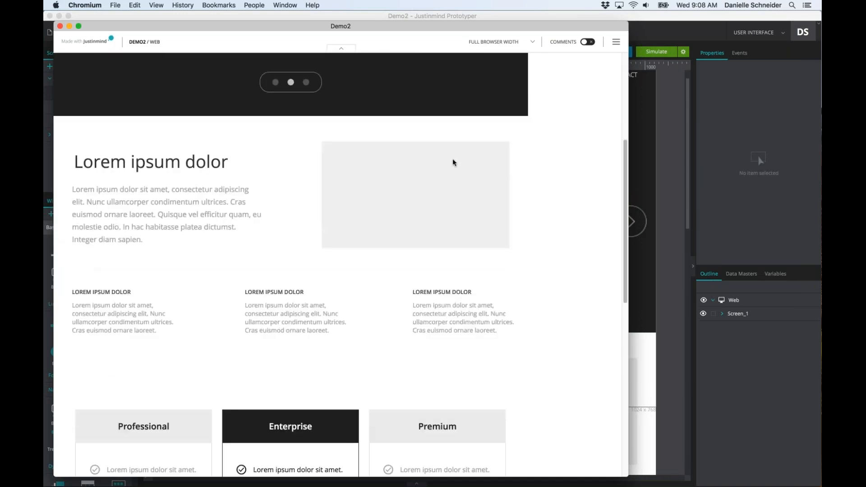
pyautogui.scroll(7, 454, 163)
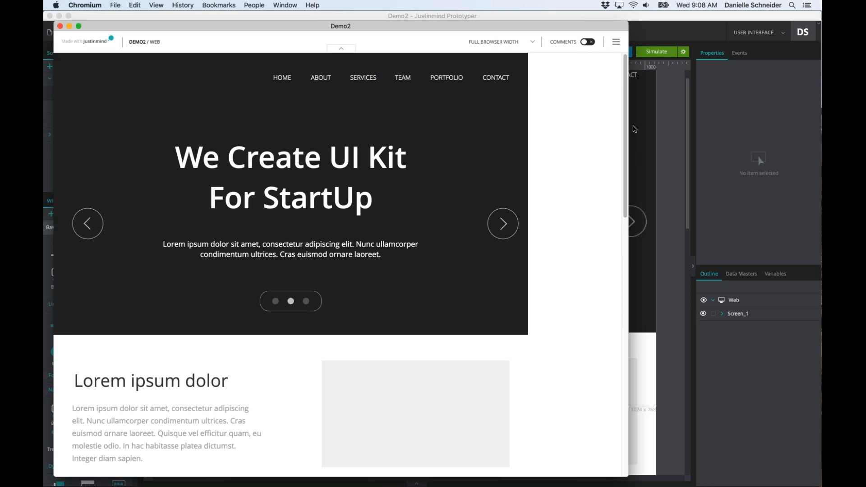
# Return to the Web screen in the editor and pin the banner's next-slide arrow to the right horizontally
pyautogui.click(643, 226)
pyautogui.click(634, 118)
pyautogui.scroll(1, 614, 103)
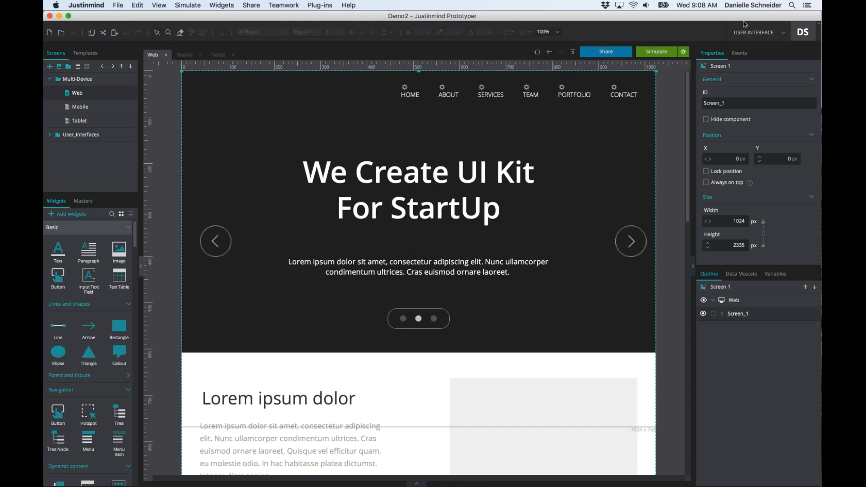
pyautogui.click(630, 241)
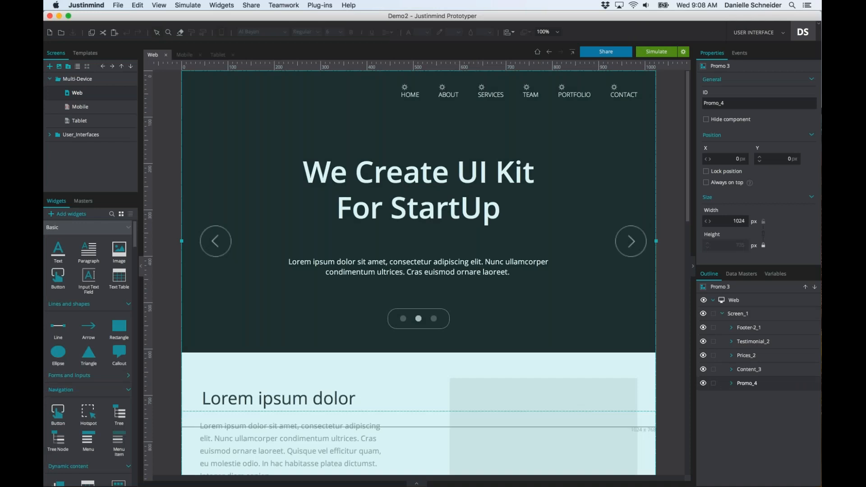
pyautogui.click(631, 242)
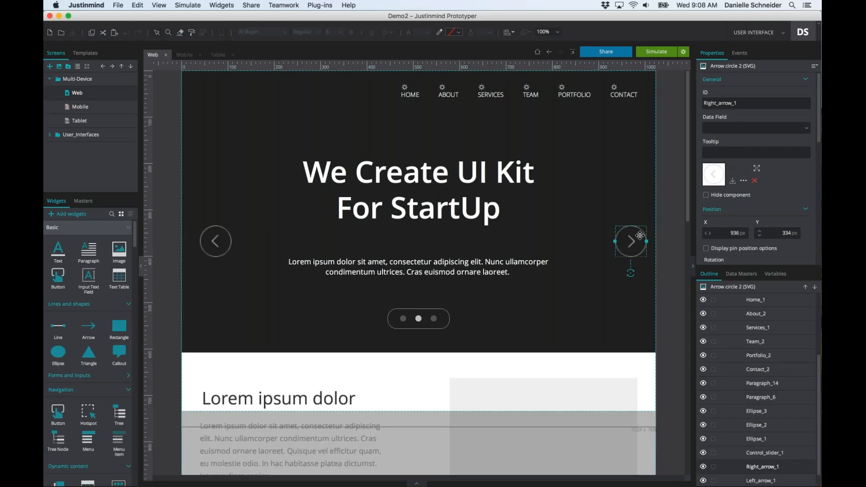
pyautogui.scroll(-1, 757, 158)
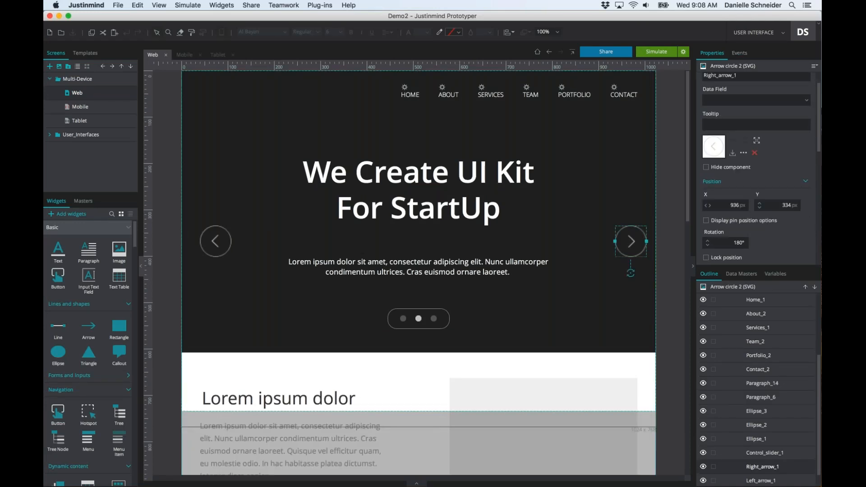
pyautogui.scroll(-2, 713, 175)
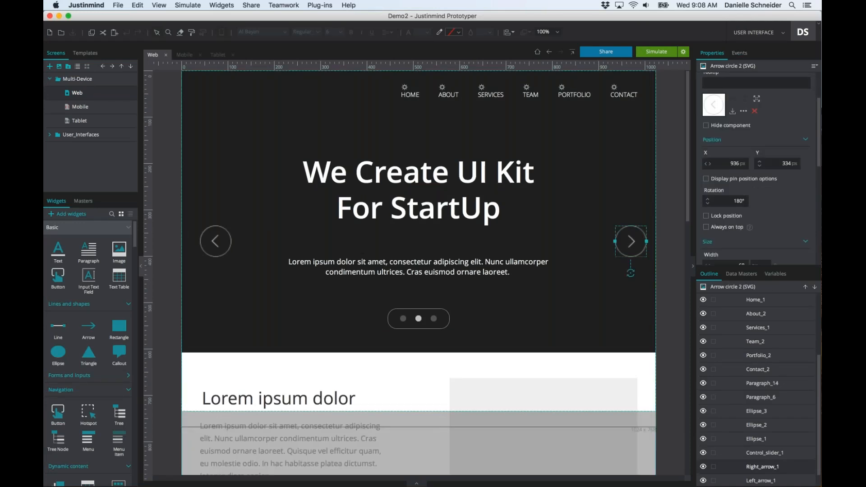
pyautogui.click(712, 178)
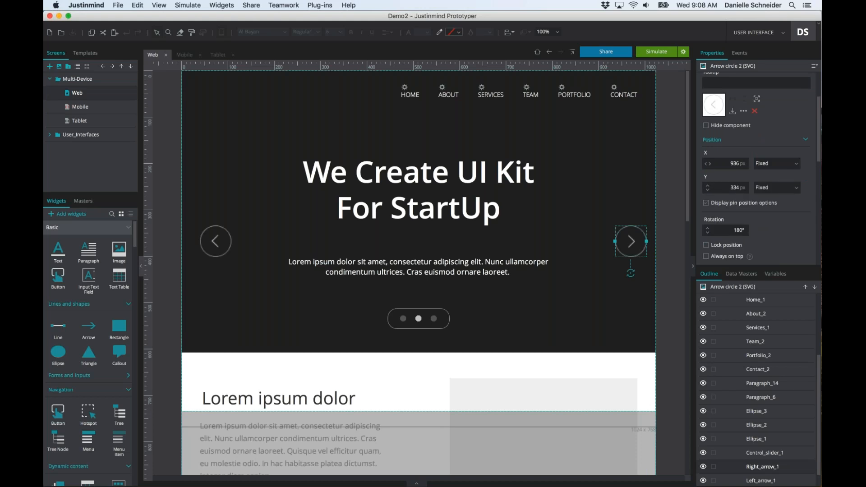
pyautogui.click(796, 165)
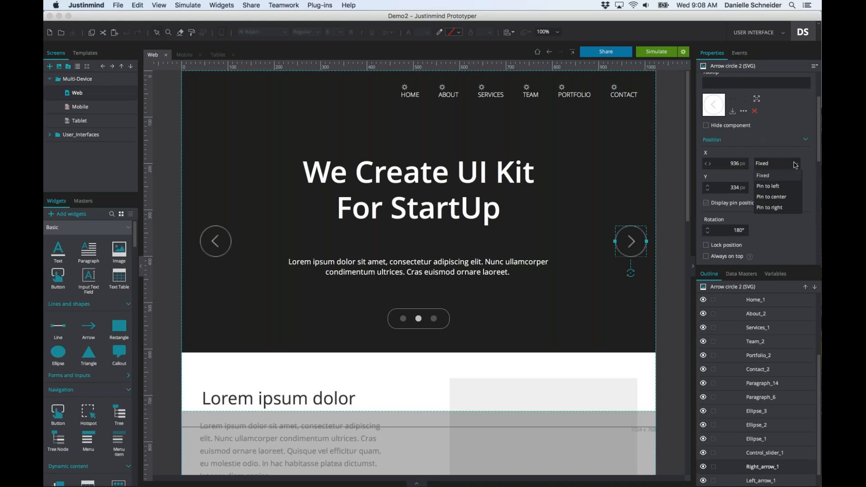
pyautogui.click(785, 208)
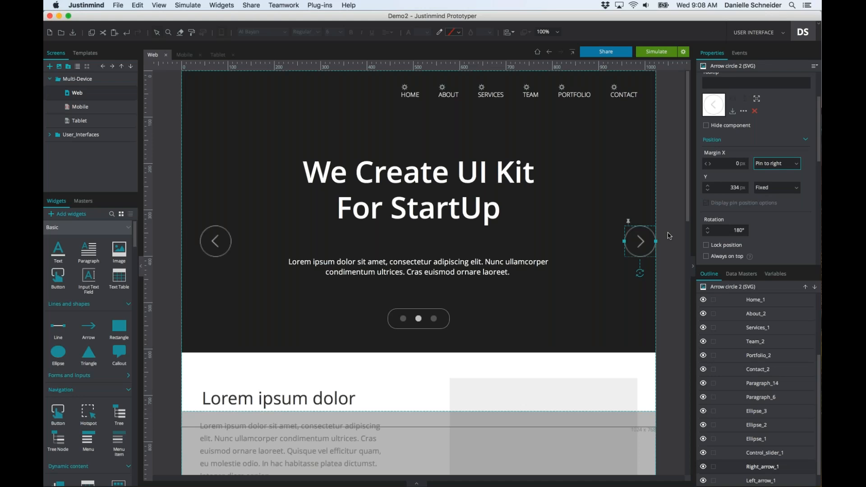
# Set the pinned next-slide arrow's horizontal margin to 25 px
pyautogui.click(736, 164)
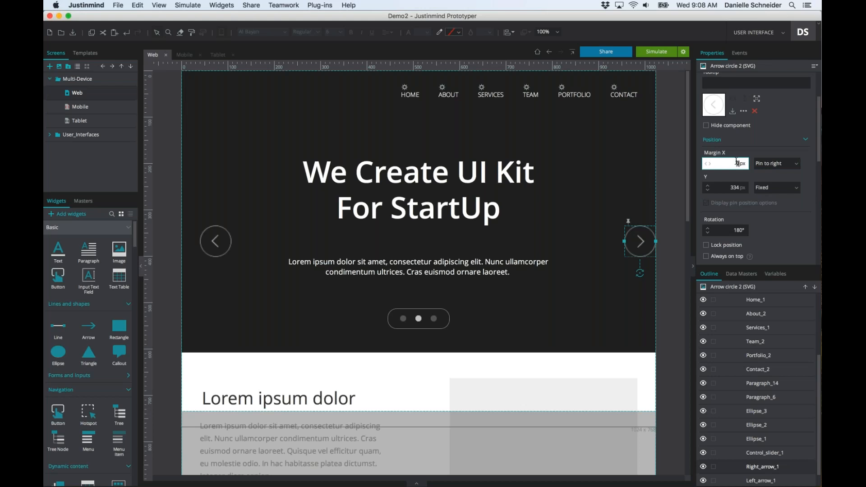
pyautogui.write('25')
pyautogui.press('Return')
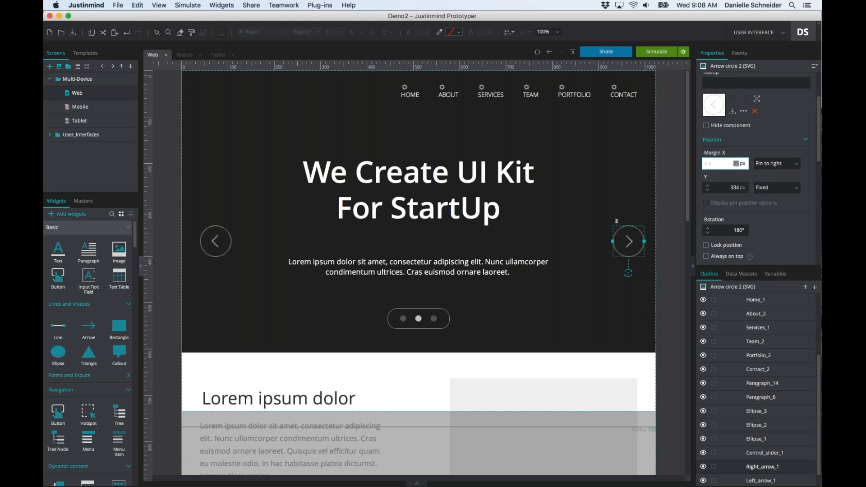
# Pin the "We Create UI Kit For StartUp" heading to the center horizontally
pyautogui.click(474, 200)
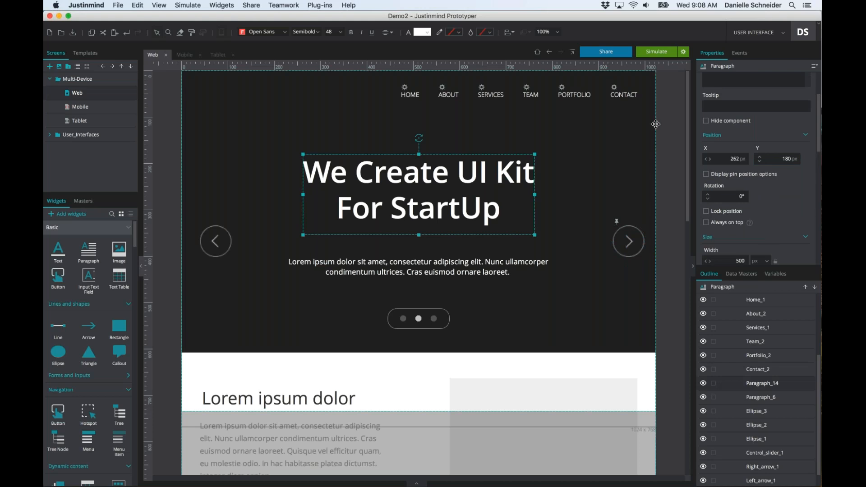
pyautogui.click(740, 53)
pyautogui.click(712, 52)
pyautogui.click(725, 175)
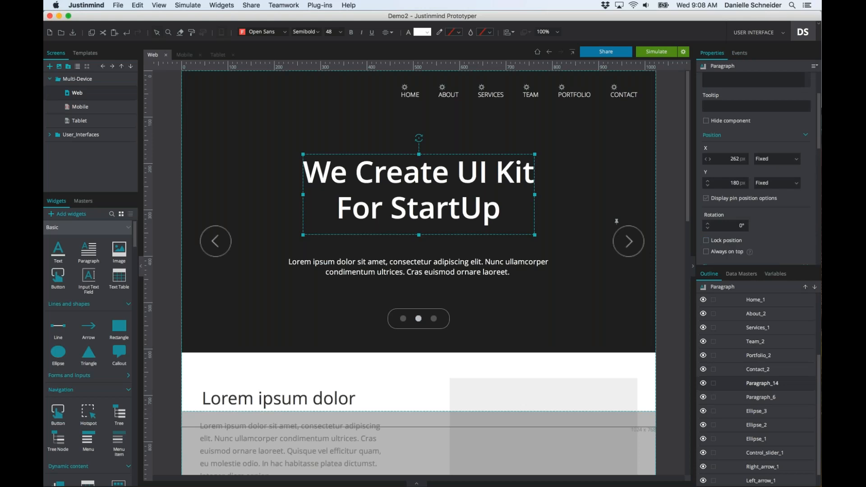
pyautogui.click(796, 162)
pyautogui.click(773, 193)
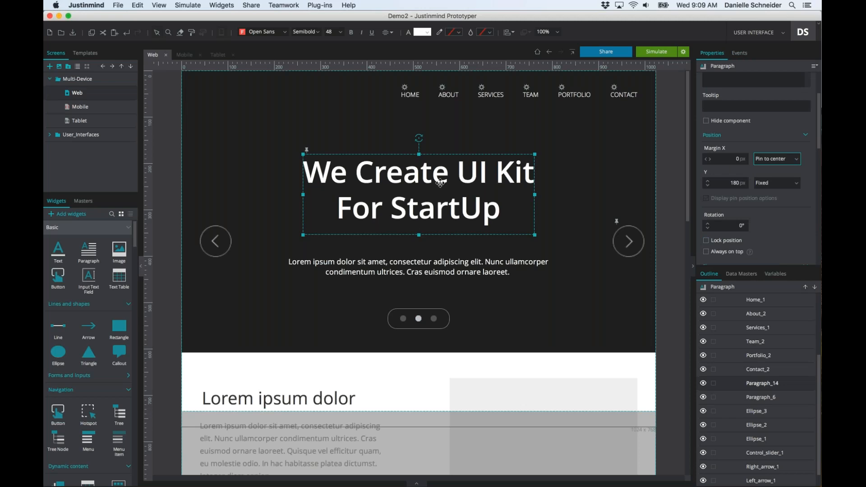
# Set the width of the banner's dark background rectangle to 100%
pyautogui.click(631, 158)
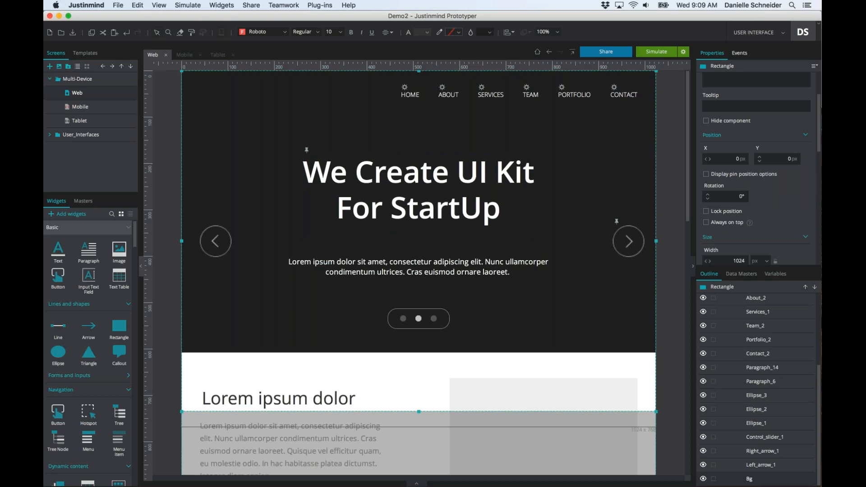
pyautogui.scroll(-1, 731, 158)
pyautogui.scroll(-6, 734, 165)
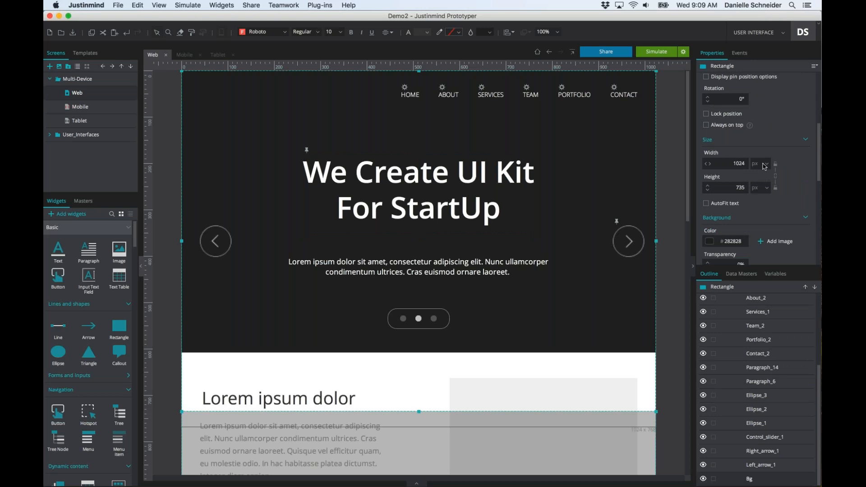
pyautogui.click(766, 168)
pyautogui.click(762, 187)
# Set the width of the Bg_9 background rectangle inside the Footer-2_1 group to 100%
pyautogui.scroll(-5, 604, 139)
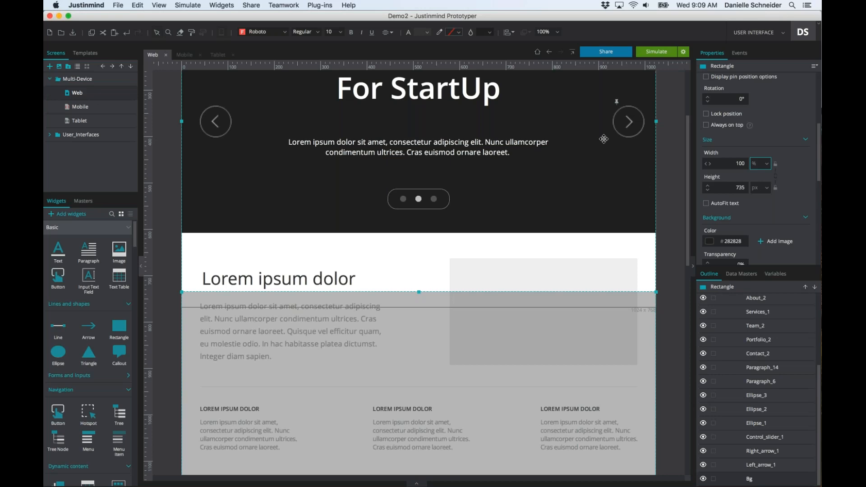
pyautogui.scroll(-3, 604, 139)
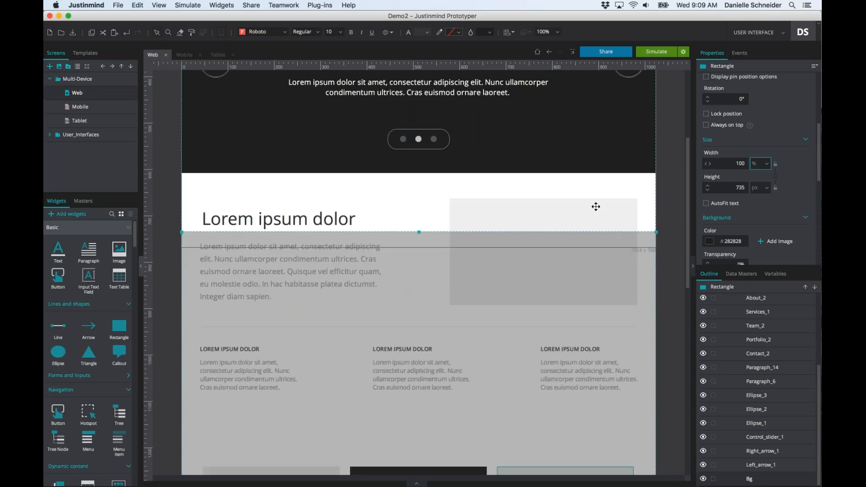
pyautogui.click(596, 265)
pyautogui.scroll(-20, 595, 265)
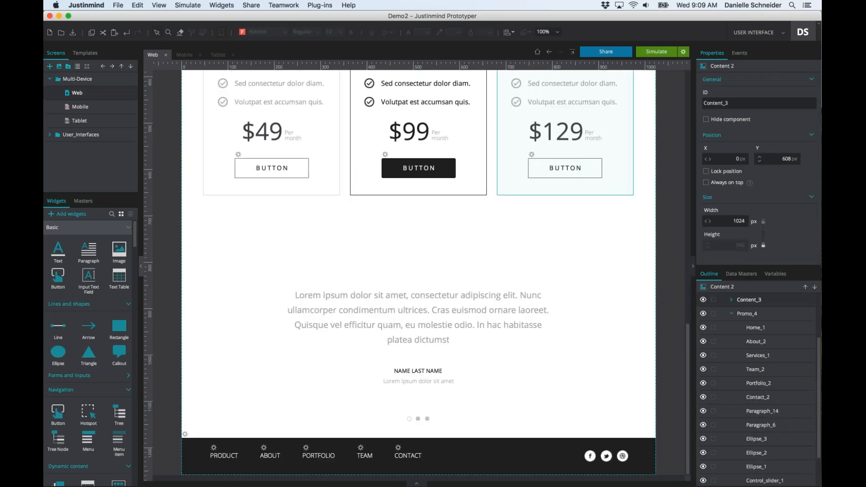
pyautogui.click(489, 452)
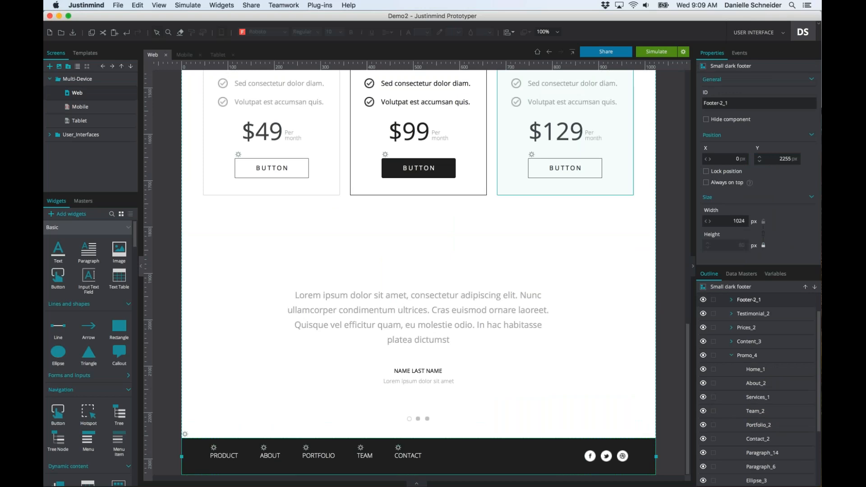
pyautogui.click(731, 299)
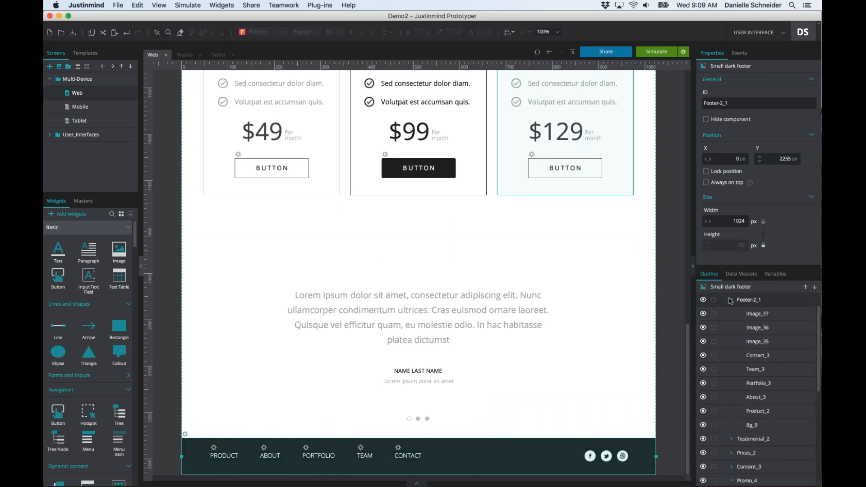
pyautogui.click(755, 425)
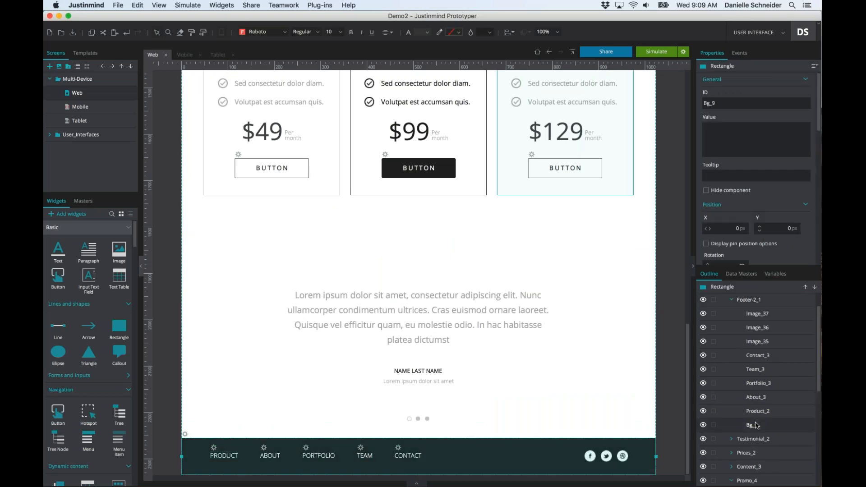
pyautogui.scroll(-2, 749, 167)
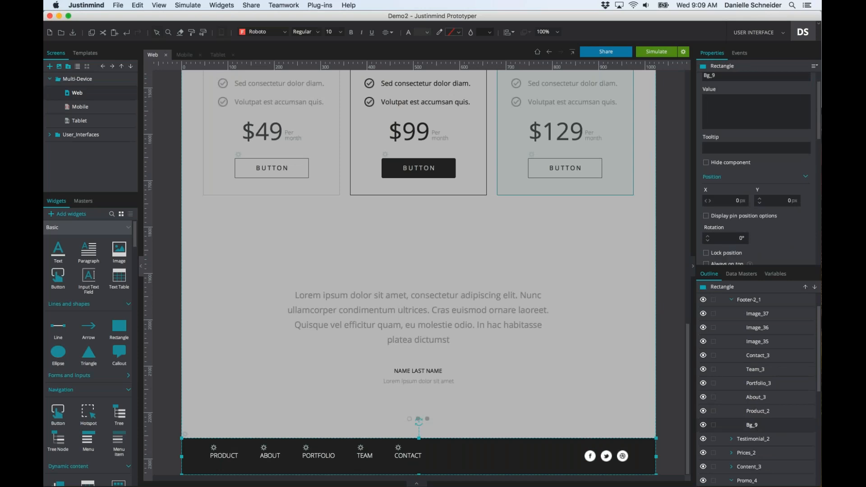
pyautogui.scroll(-6, 758, 167)
pyautogui.click(767, 126)
pyautogui.click(763, 145)
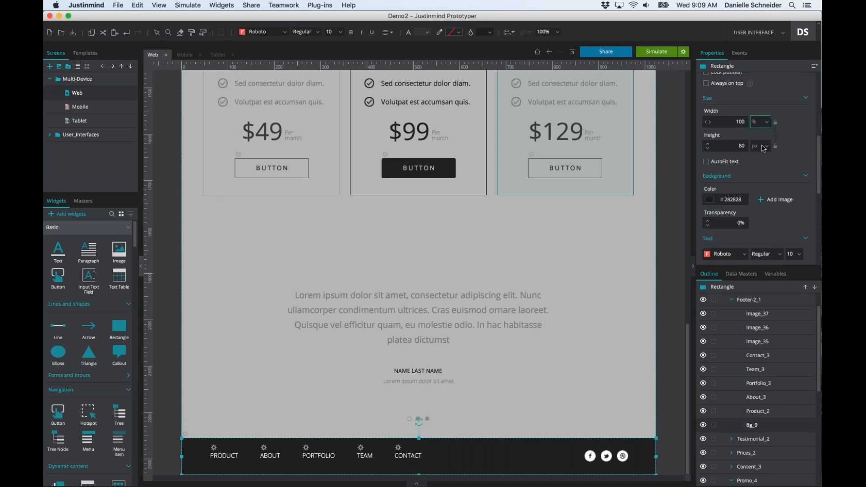
# Simulate the updated Web screen and look through the page at its original width
pyautogui.click(600, 262)
pyautogui.scroll(6, 600, 261)
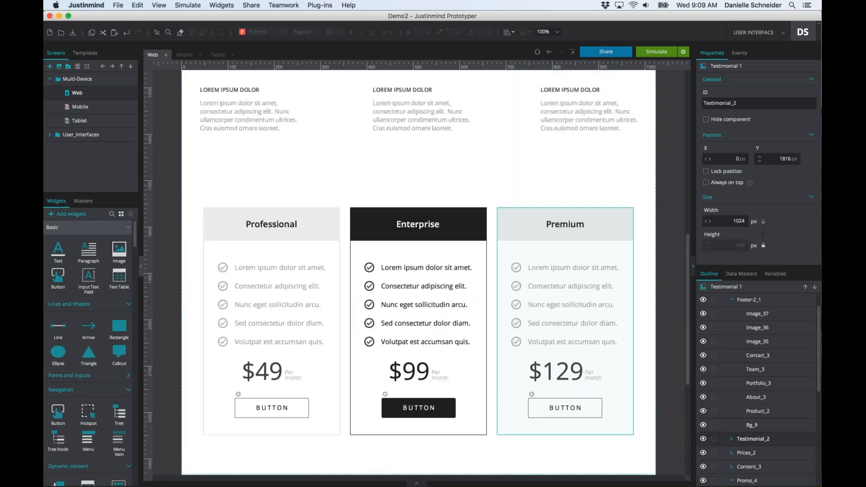
pyautogui.scroll(15, 419, 271)
pyautogui.click(653, 52)
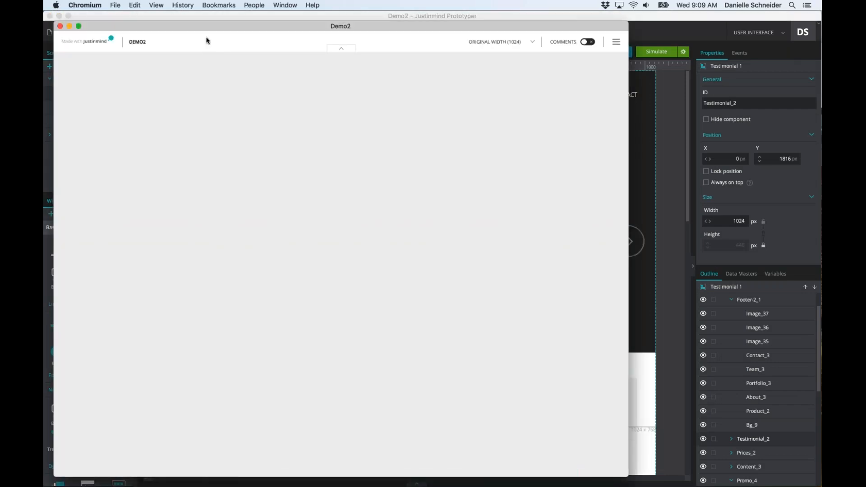
pyautogui.click(784, 48)
pyautogui.click(590, 152)
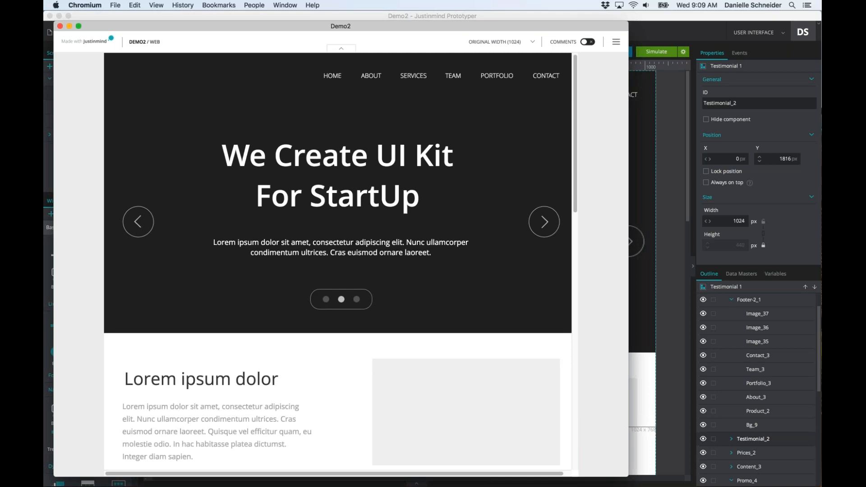
pyautogui.scroll(-10, 334, 296)
pyautogui.scroll(10, 333, 296)
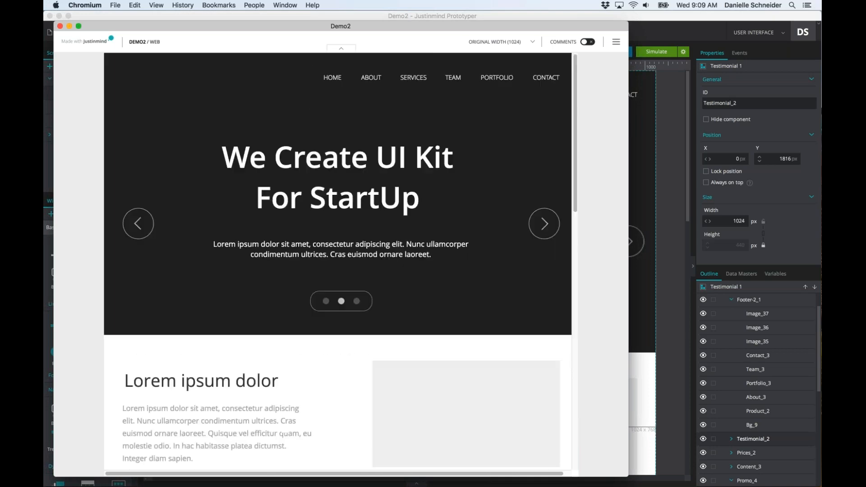
# Show the simulation at full browser width, widen the preview window considerably and check how each page section responds
pyautogui.click(506, 42)
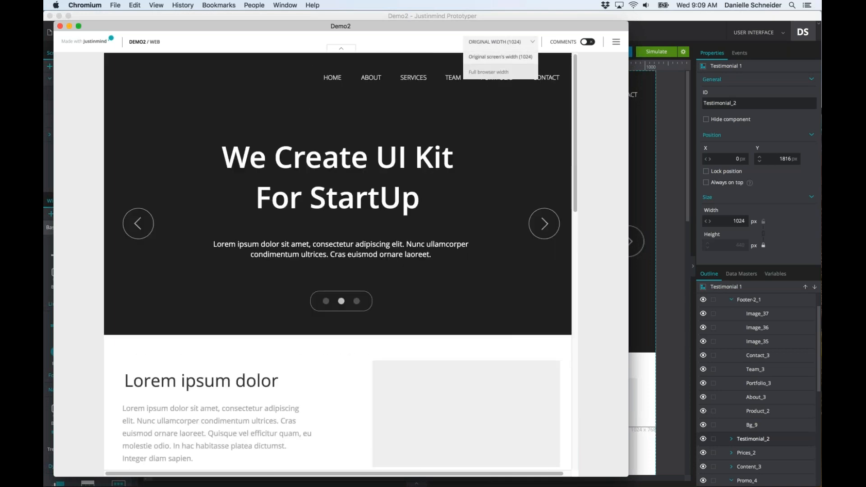
pyautogui.click(487, 73)
pyautogui.moveTo(634, 131); pyautogui.dragTo(763, 143)
pyautogui.scroll(1, 404, 253)
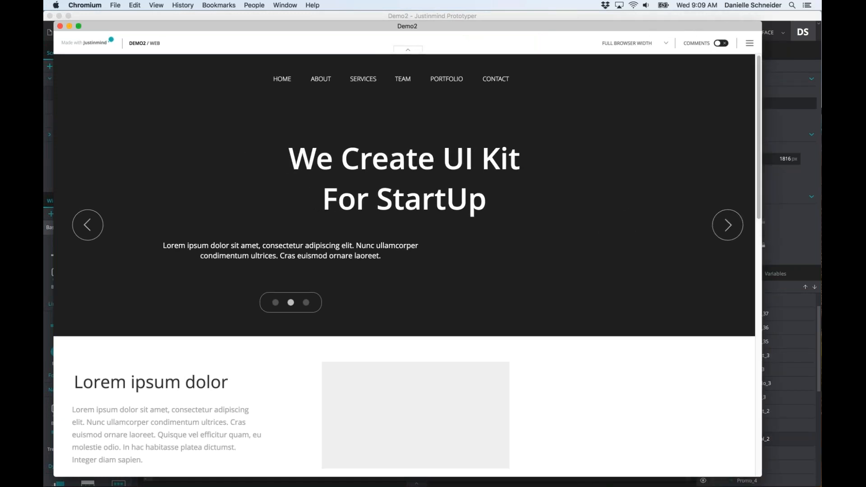
pyautogui.scroll(-1, 404, 265)
pyautogui.scroll(-15, 405, 265)
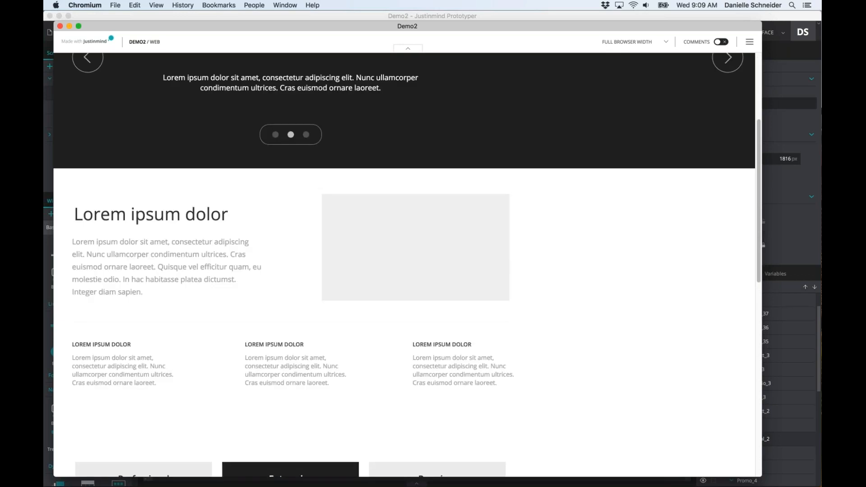
pyautogui.scroll(15, 405, 265)
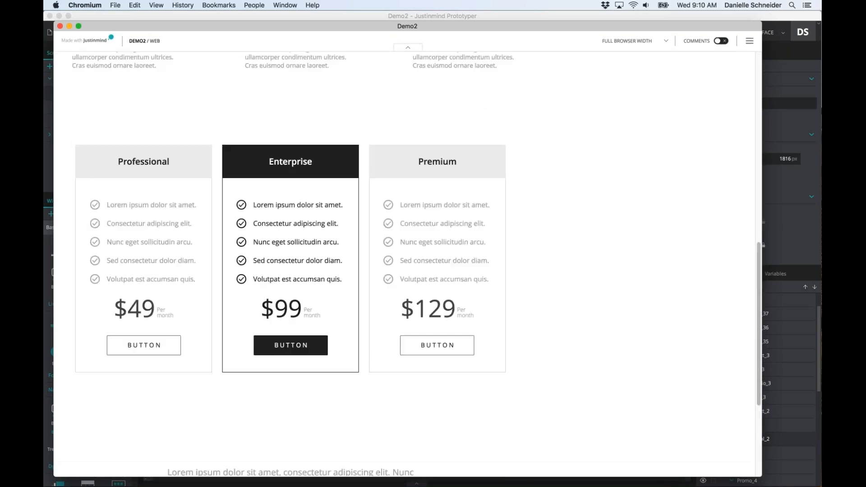
pyautogui.scroll(3, 610, 178)
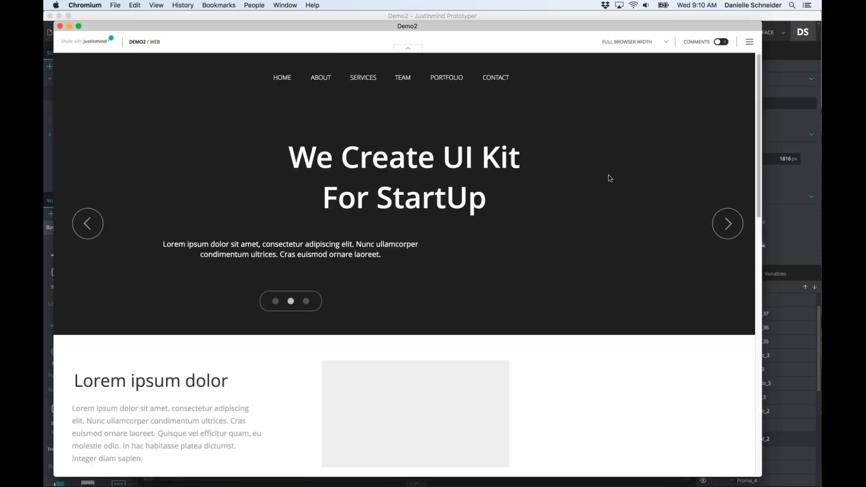
# Switch the simulation back to the original screen's width (1024) and review the page layout in the widened window
pyautogui.click(630, 41)
pyautogui.click(617, 61)
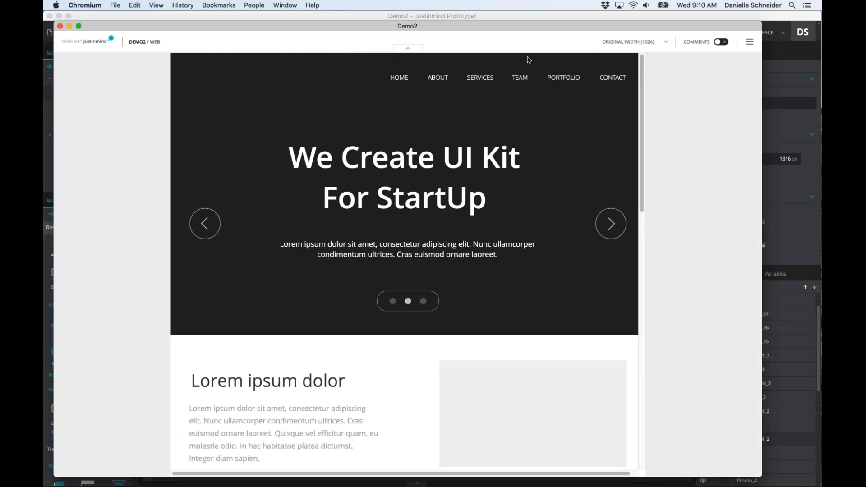
pyautogui.scroll(-7, 404, 261)
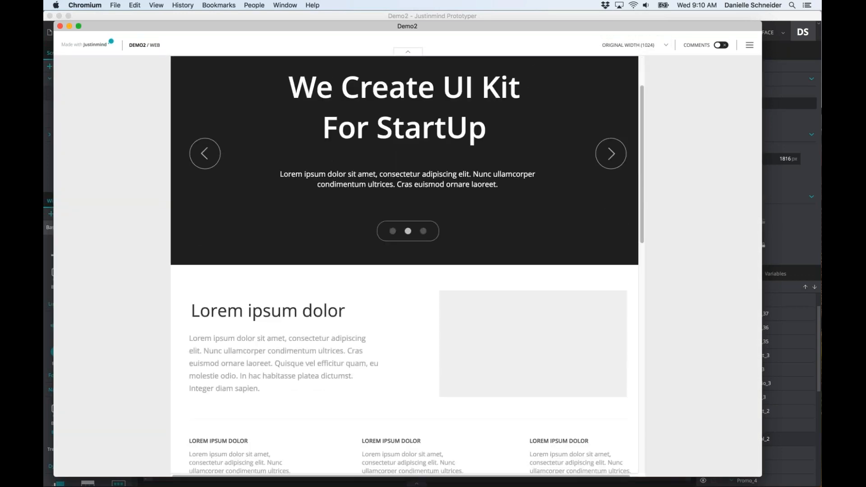
pyautogui.scroll(-5, 405, 262)
pyautogui.scroll(9, 405, 262)
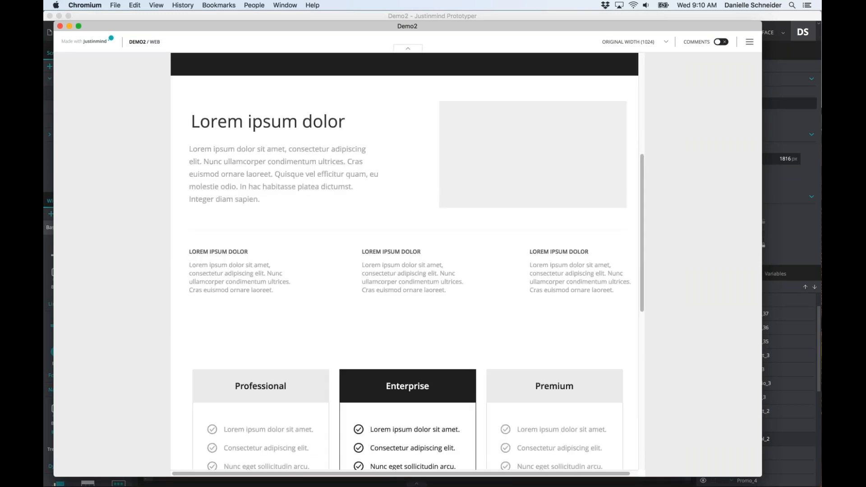
# Switch the simulation to full browser width, look through the Web page and close the preview
pyautogui.click(630, 42)
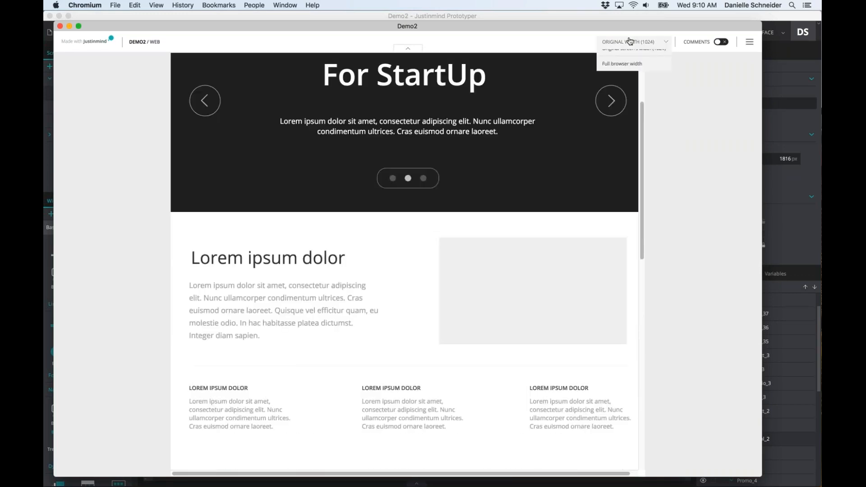
pyautogui.click(630, 72)
pyautogui.scroll(-4, 570, 169)
pyautogui.scroll(7, 571, 169)
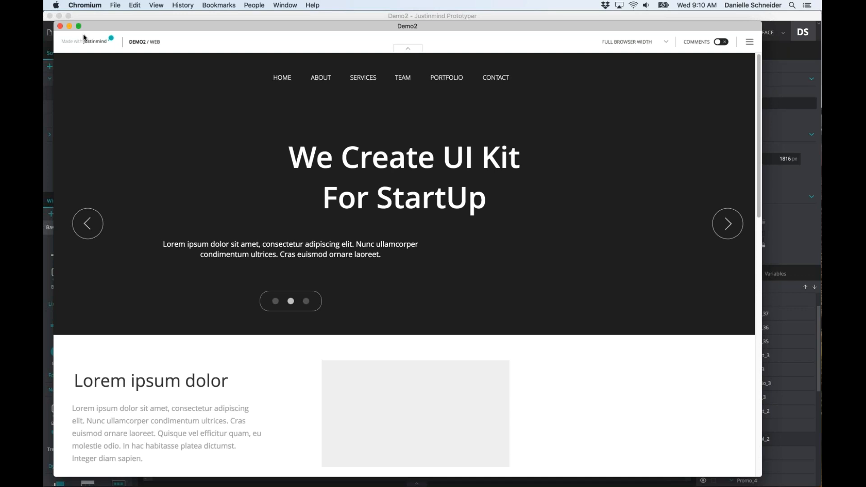
pyautogui.click(61, 27)
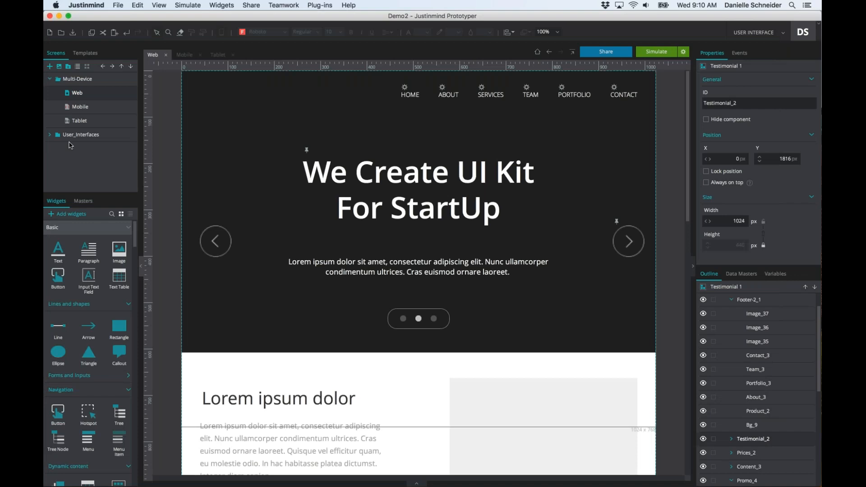
# Expand the User_Interfaces folder, collapse Multi-Device and open the Manager_dashboard screen from the Manager folder
pyautogui.click(50, 135)
pyautogui.click(92, 136)
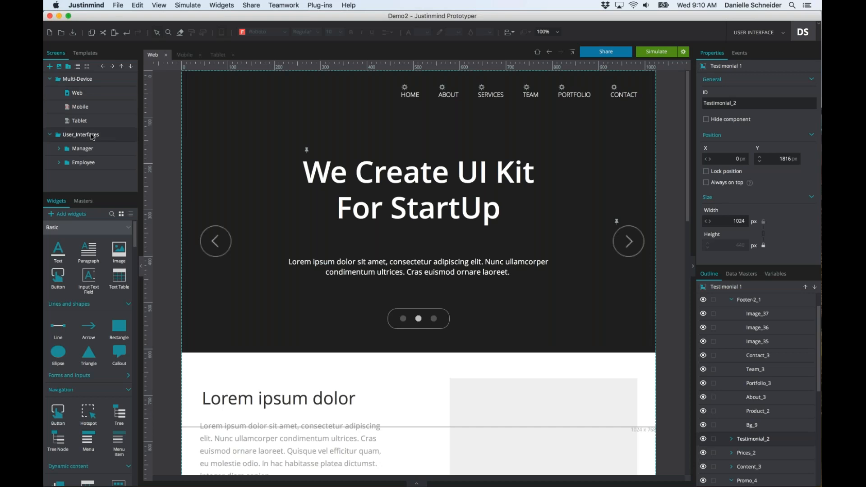
pyautogui.click(50, 78)
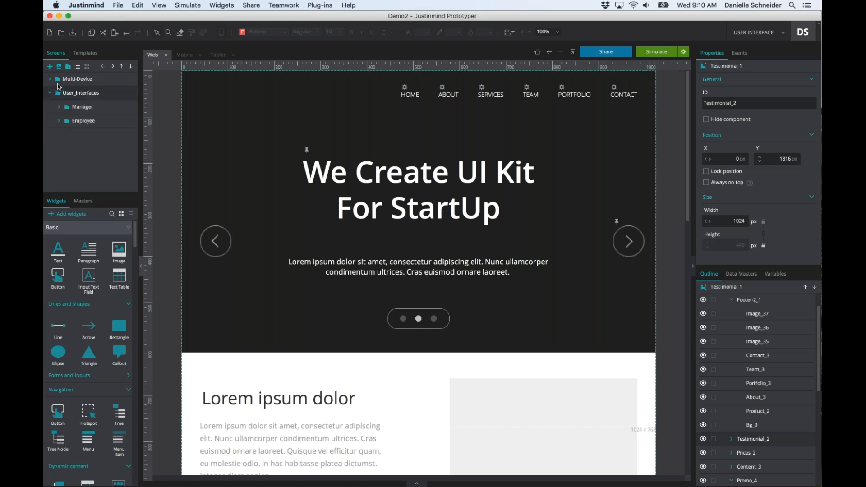
pyautogui.click(59, 106)
pyautogui.doubleClick(91, 121)
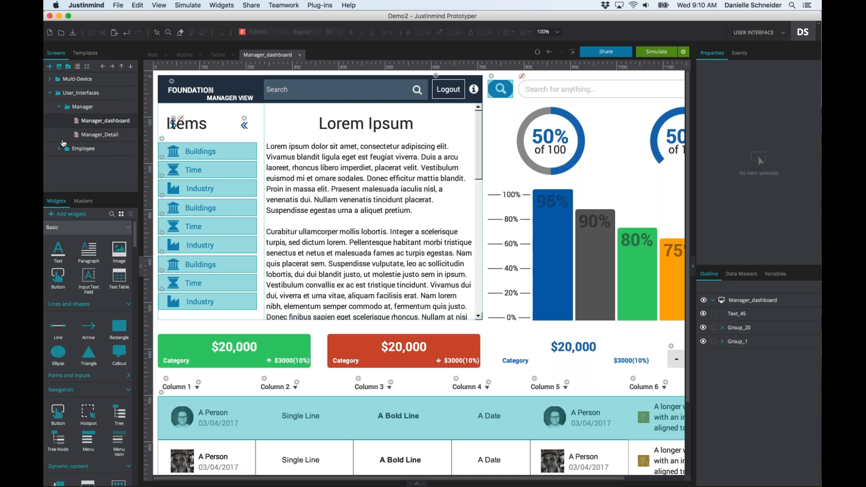
# View the Employee screen from the Employee folder, then return to Manager_dashboard and look through its layout
pyautogui.click(57, 151)
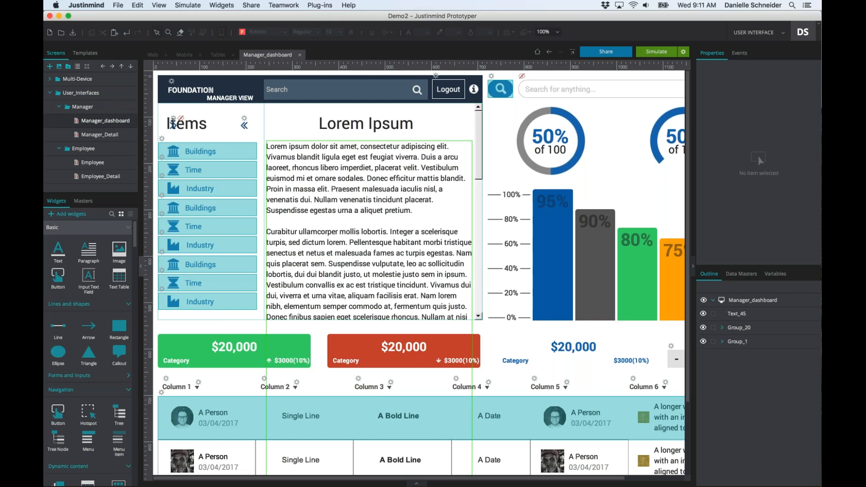
pyautogui.click(91, 163)
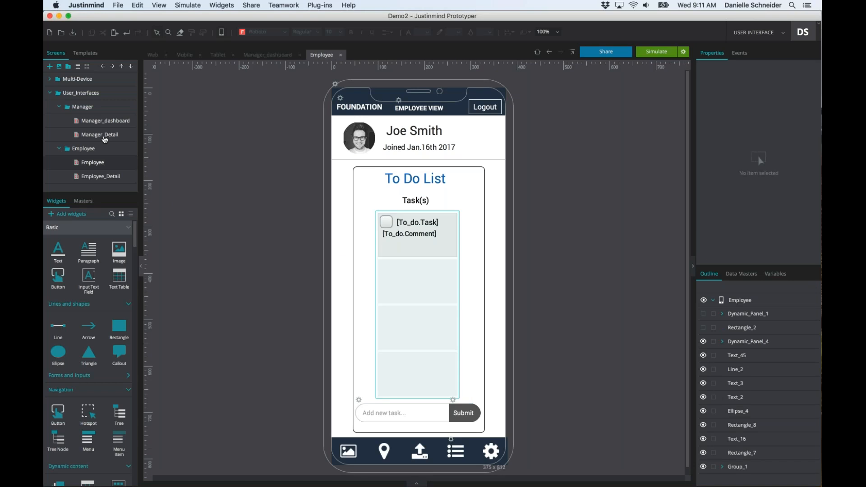
pyautogui.click(104, 121)
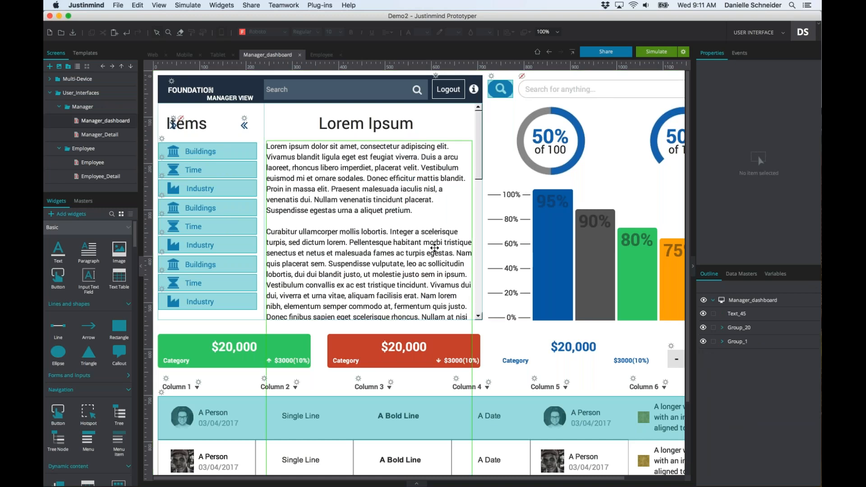
pyautogui.scroll(-3, 586, 226)
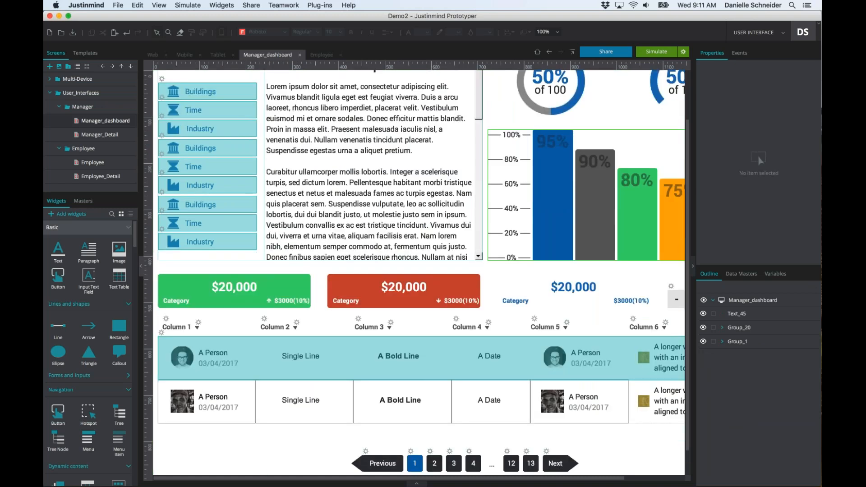
pyautogui.scroll(2, 173, 103)
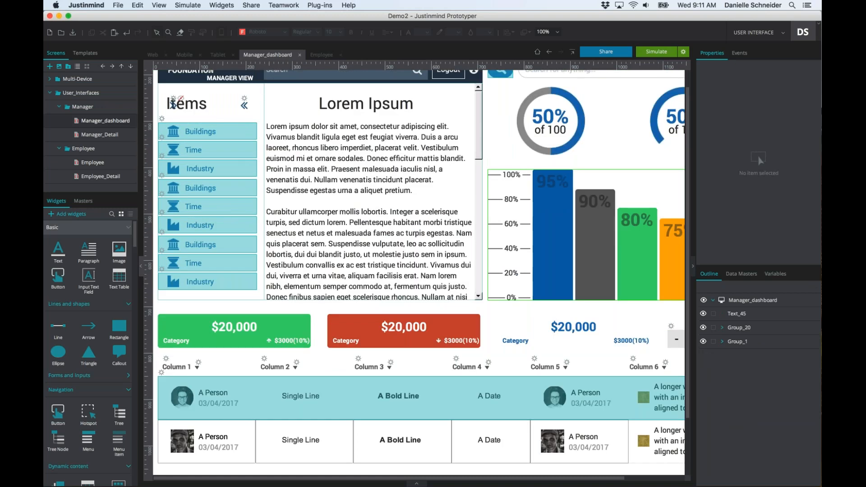
pyautogui.scroll(1, 174, 103)
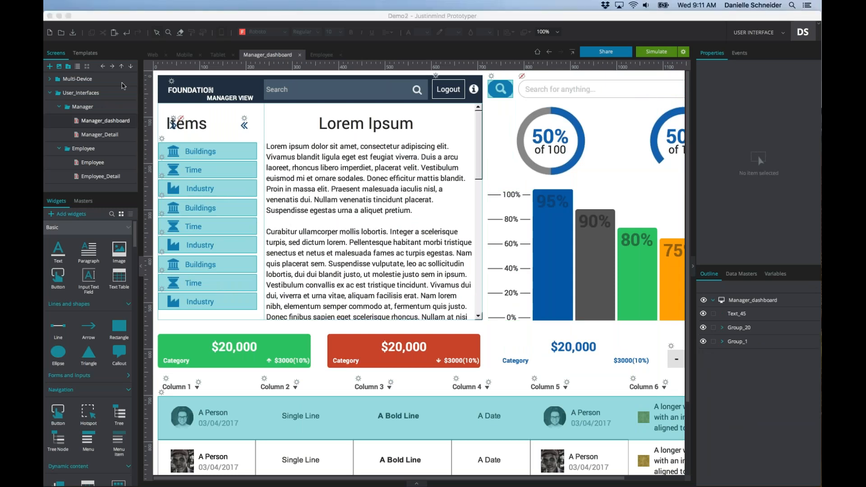
# Switch to the Scenarios view and examine the Design flow from Manager_dashboard to Employee_Detail
pyautogui.click(764, 30)
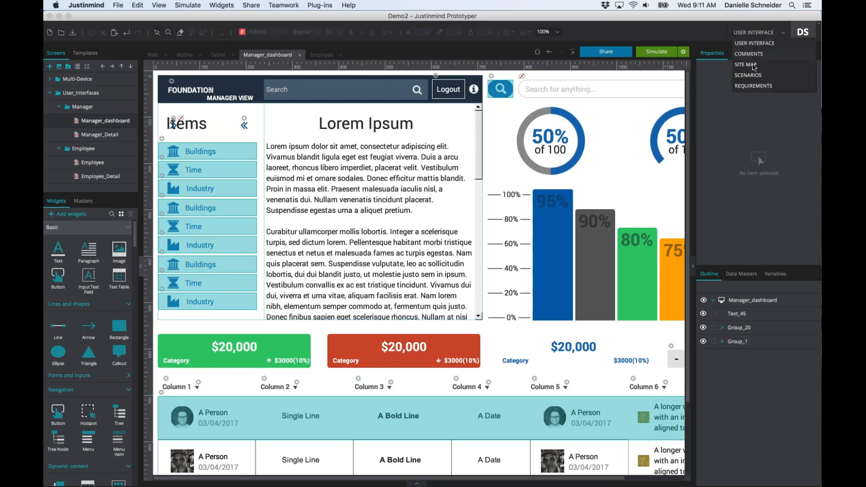
pyautogui.click(745, 77)
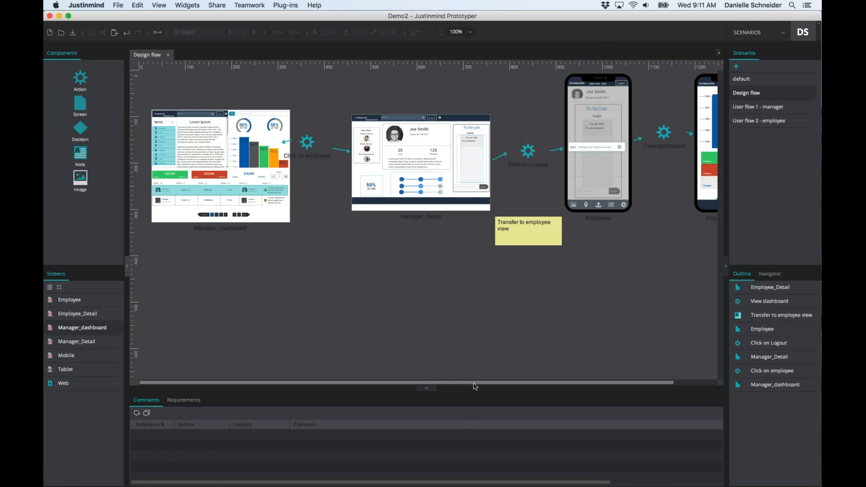
pyautogui.moveTo(542, 384); pyautogui.dragTo(431, 400)
pyautogui.hscroll(5, 598, 377)
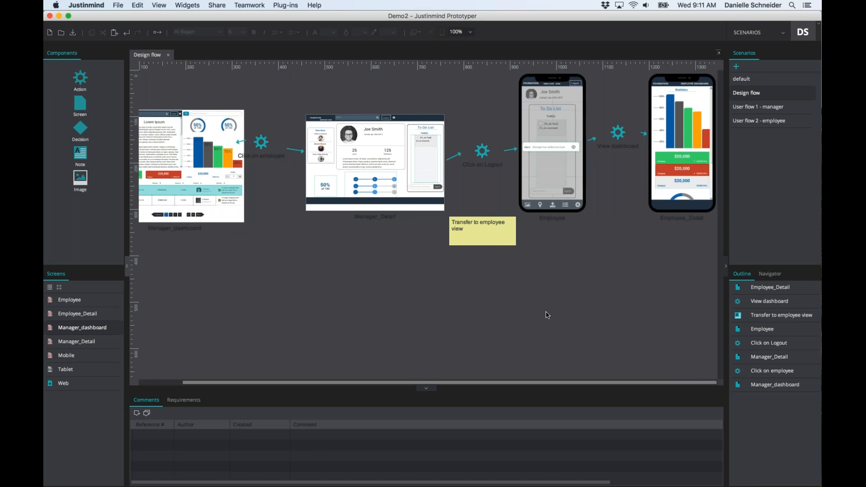
pyautogui.hscroll(-5, 416, 287)
pyautogui.hscroll(5, 604, 292)
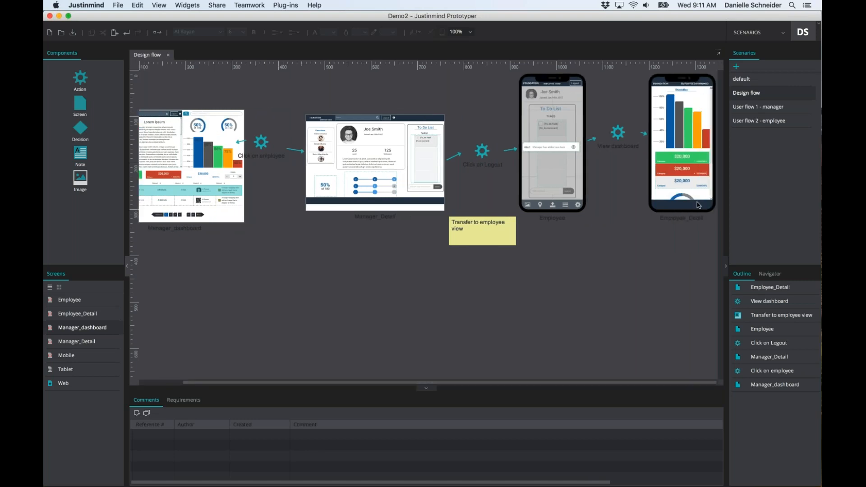
# Open the User flow 1 - manager and User flow 2 - employee scenarios and examine their steps
pyautogui.doubleClick(745, 108)
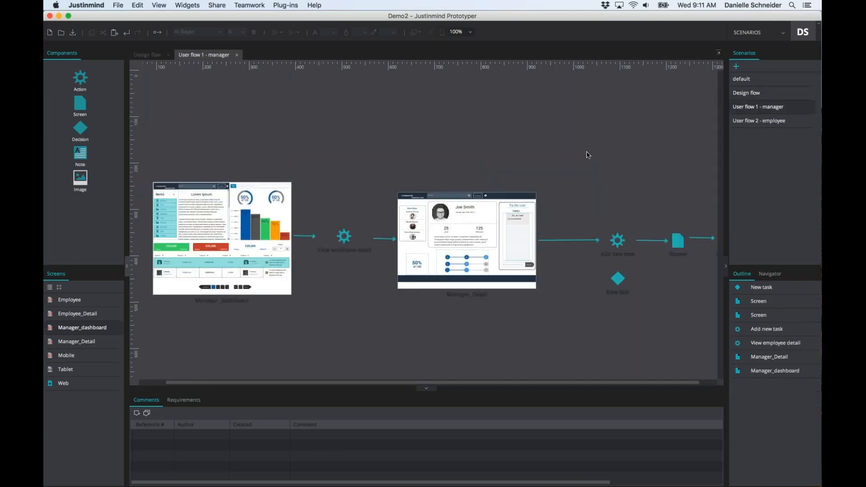
pyautogui.hscroll(-3, 588, 155)
pyautogui.hscroll(5, 588, 155)
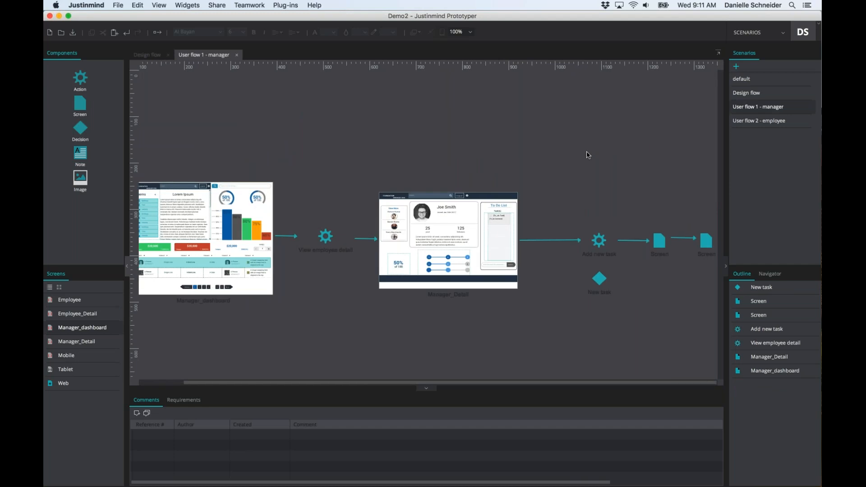
pyautogui.doubleClick(749, 126)
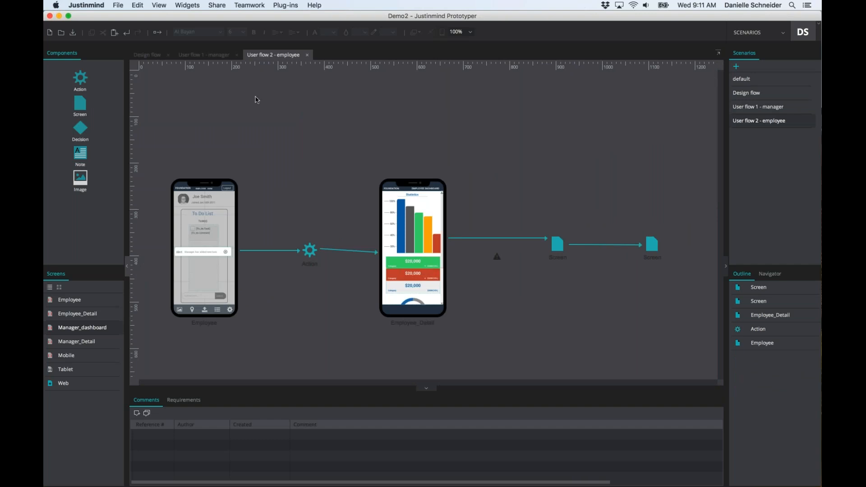
pyautogui.press('super+Tab')
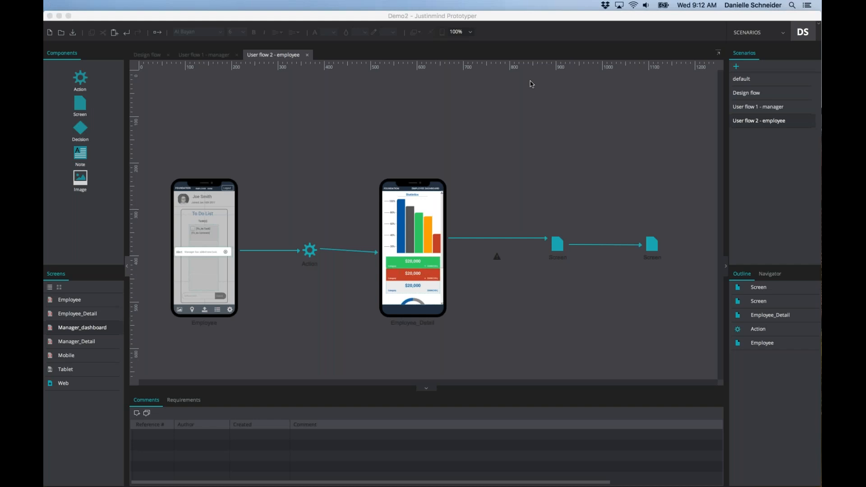
# Return to the User Interface view, simulate Manager_dashboard and open the employee detail from the first table row
pyautogui.click(778, 36)
pyautogui.click(772, 45)
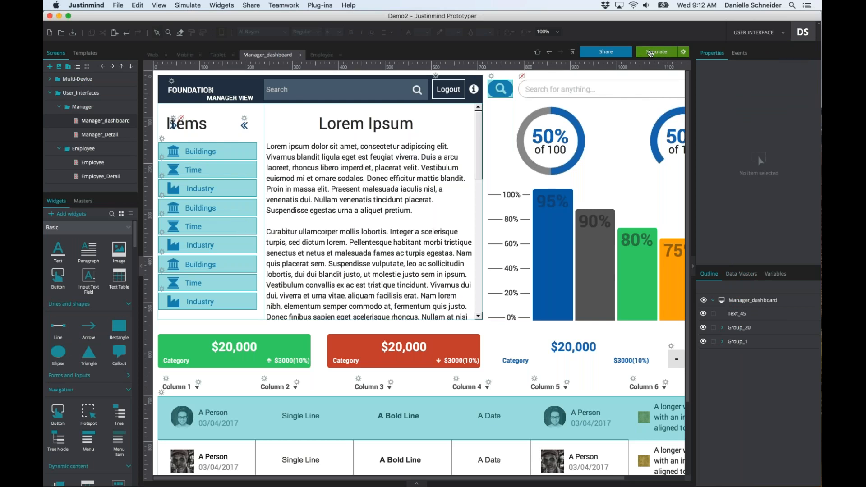
pyautogui.click(652, 54)
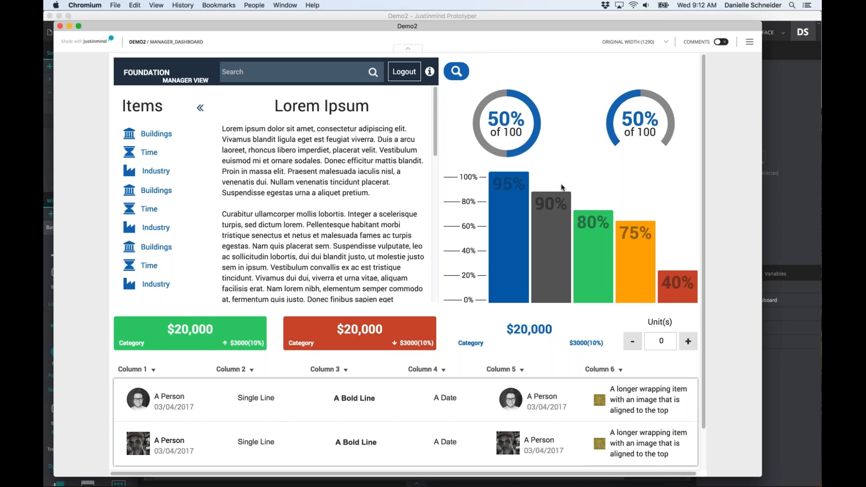
pyautogui.click(562, 187)
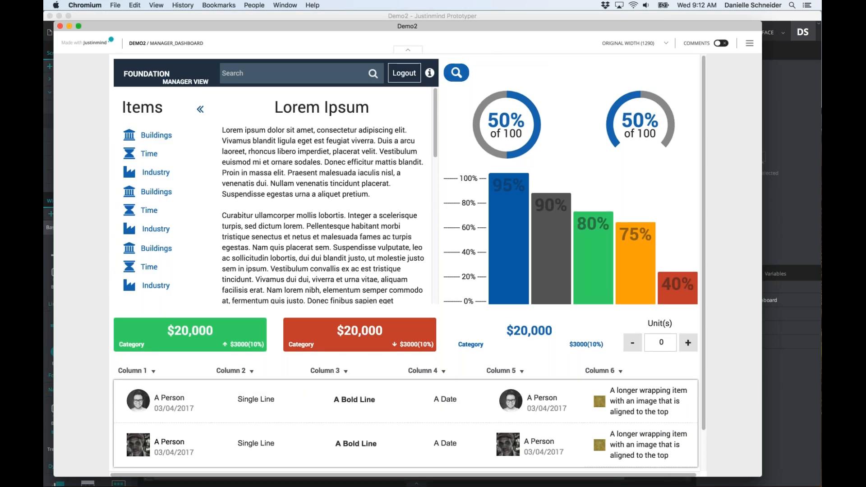
pyautogui.scroll(-2, 322, 203)
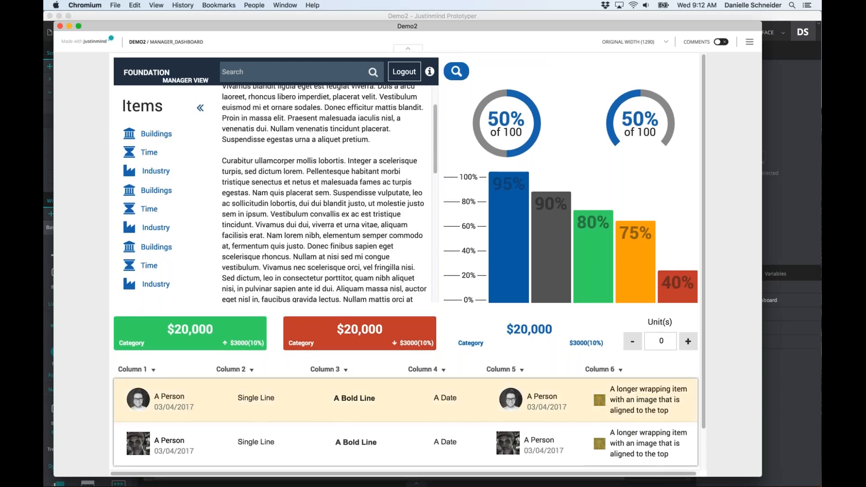
pyautogui.click(379, 399)
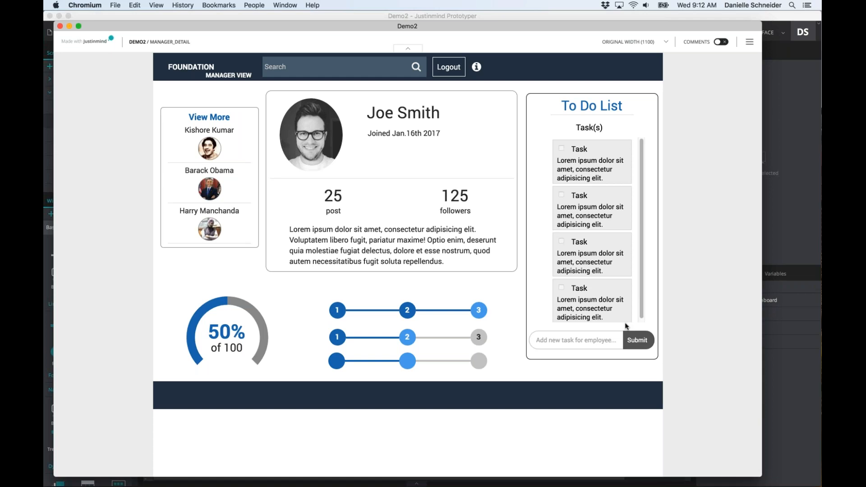
# Submit a short call reminder as a new task for the employee and check the end of the To Do List
pyautogui.click(576, 340)
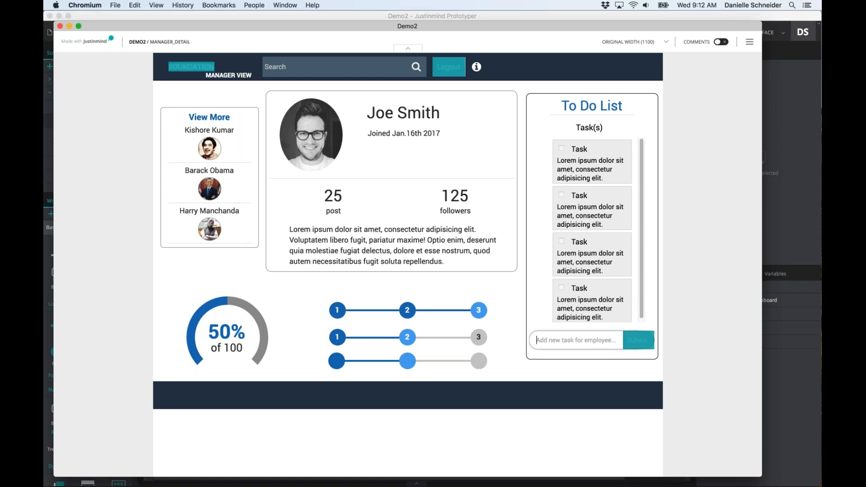
pyautogui.write('C')
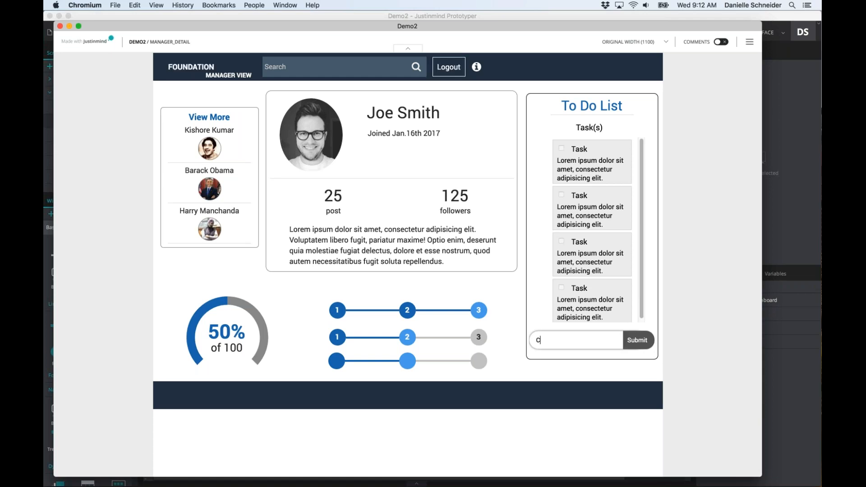
pyautogui.write('all Bob')
pyautogui.scroll(-1, 592, 230)
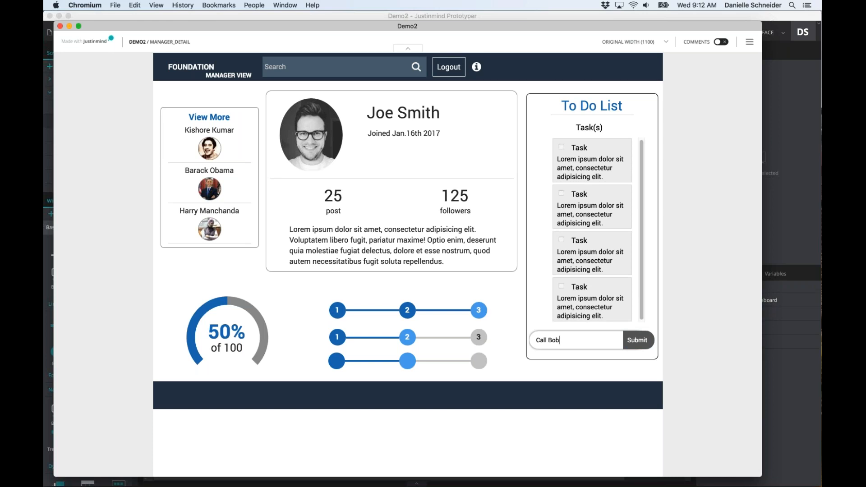
pyautogui.click(636, 345)
pyautogui.scroll(-2, 588, 307)
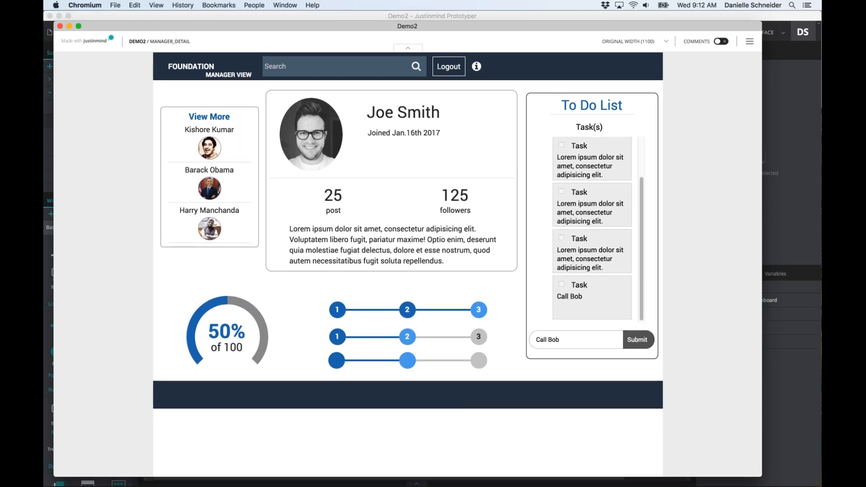
pyautogui.hscroll(-3, 589, 307)
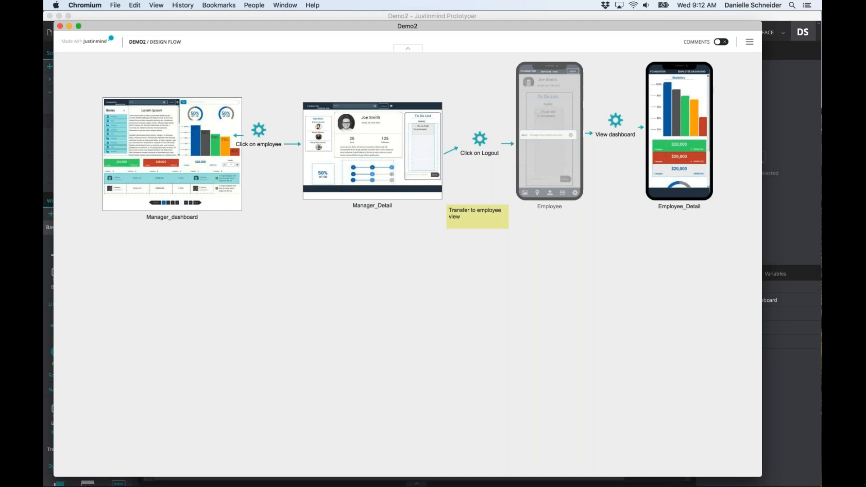
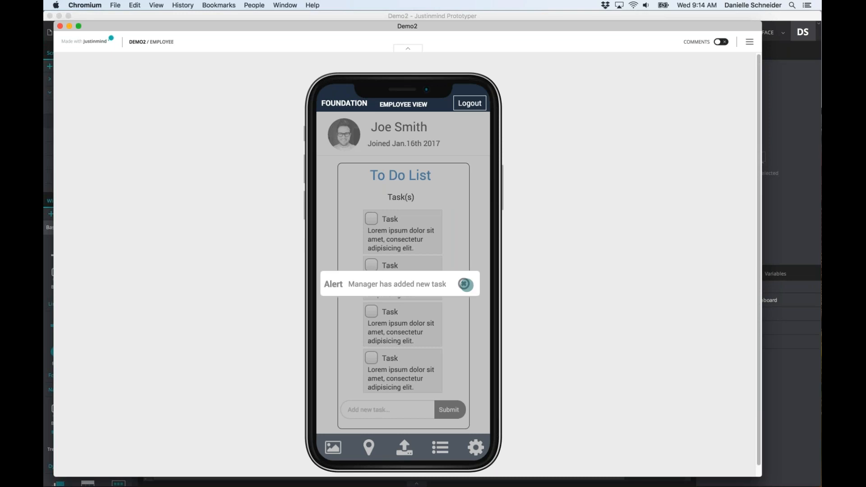
# Dismiss the new-task alert on the simulated Employee screen, look through its To Do List and close the simulation
pyautogui.click(465, 285)
pyautogui.scroll(-1, 453, 275)
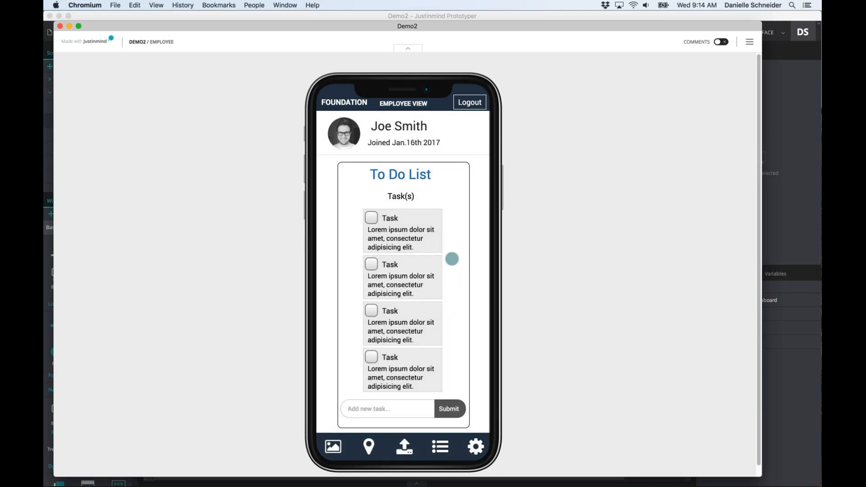
pyautogui.scroll(-2, 449, 288)
pyautogui.scroll(2, 448, 288)
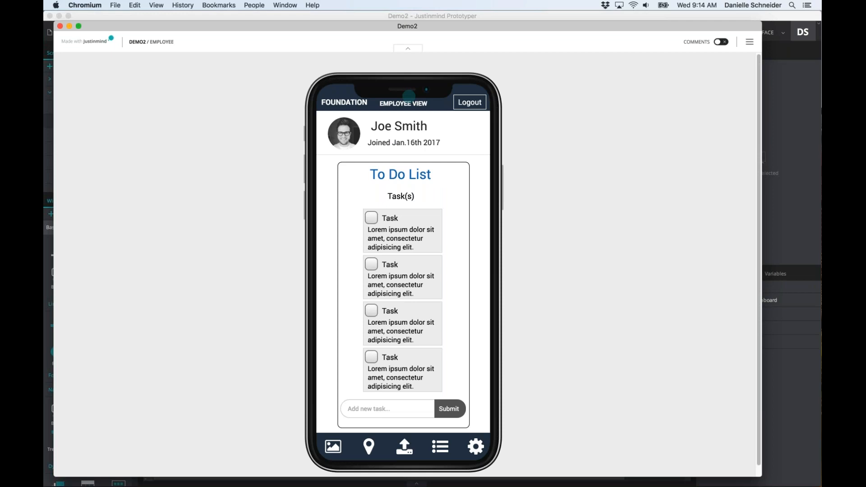
pyautogui.click(408, 97)
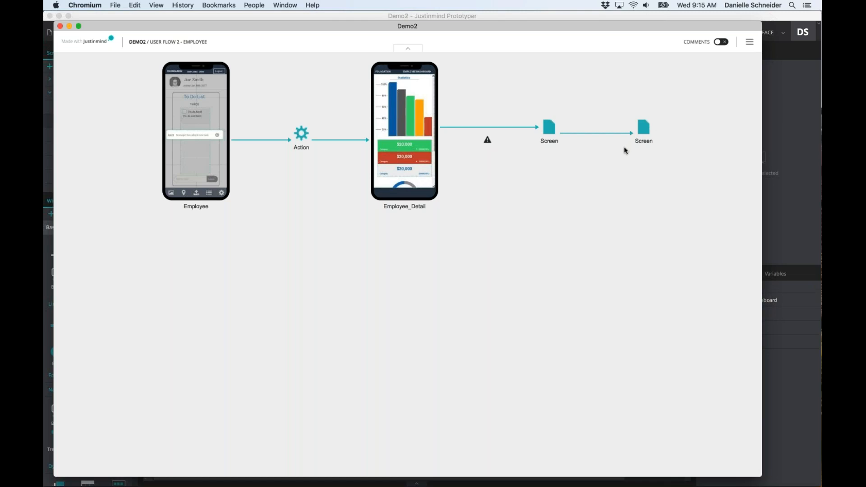
pyautogui.click(60, 26)
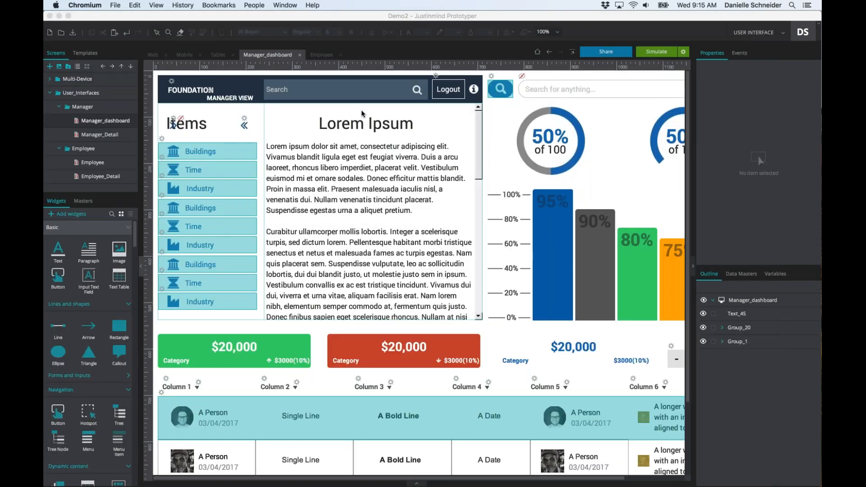
# Dismiss the new screen setup and open the Web screen from the Multi-Device folder
pyautogui.click(49, 67)
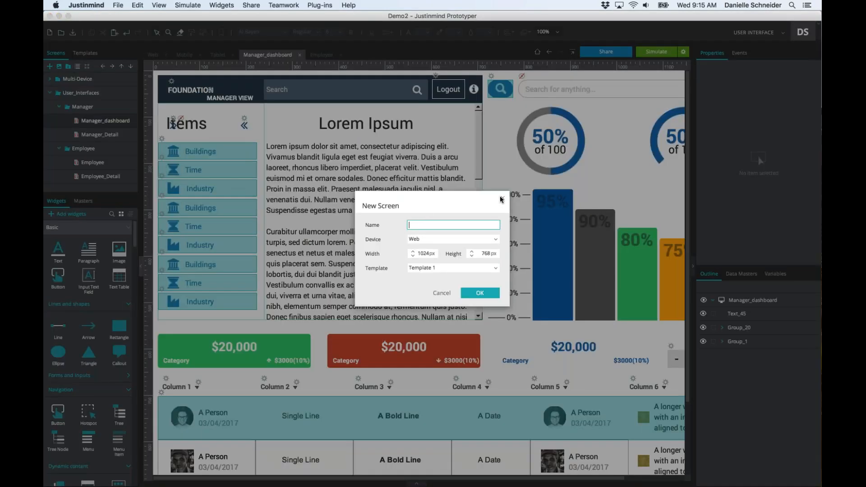
pyautogui.click(503, 198)
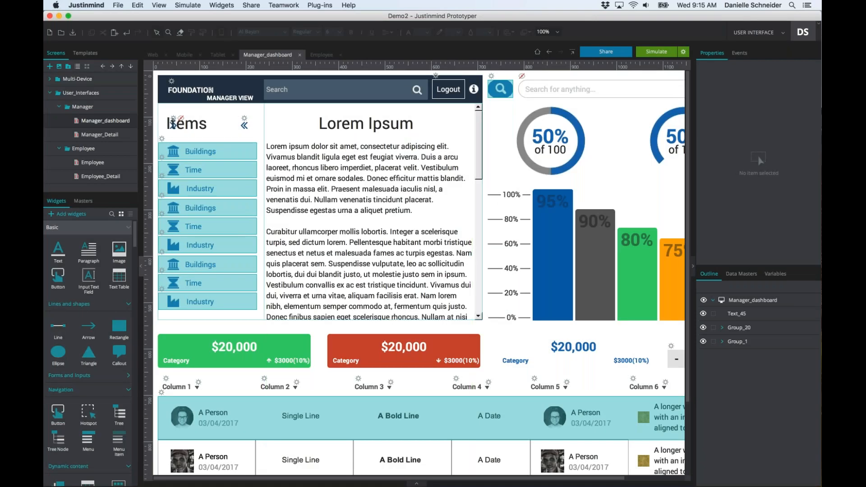
pyautogui.click(50, 93)
pyautogui.click(50, 79)
pyautogui.doubleClick(77, 94)
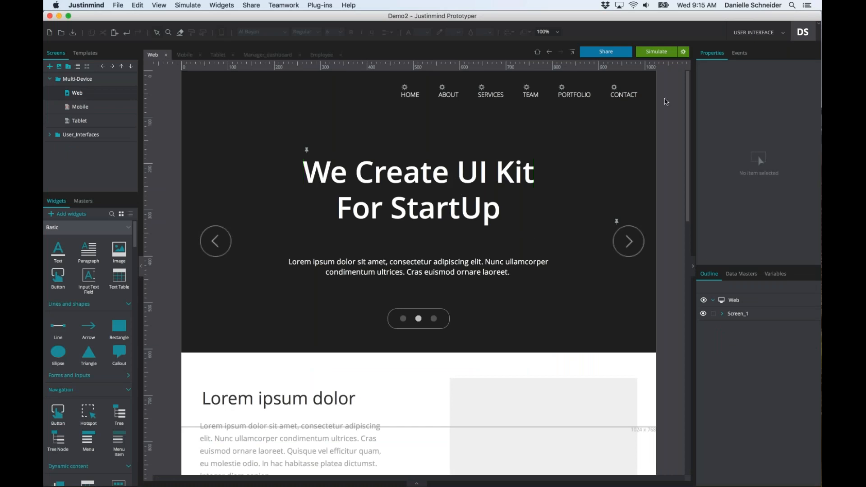
# Start a new on Click event with a Change Style action for the "We Create UI Kit For StartUp" heading
pyautogui.click(456, 194)
pyautogui.click(437, 193)
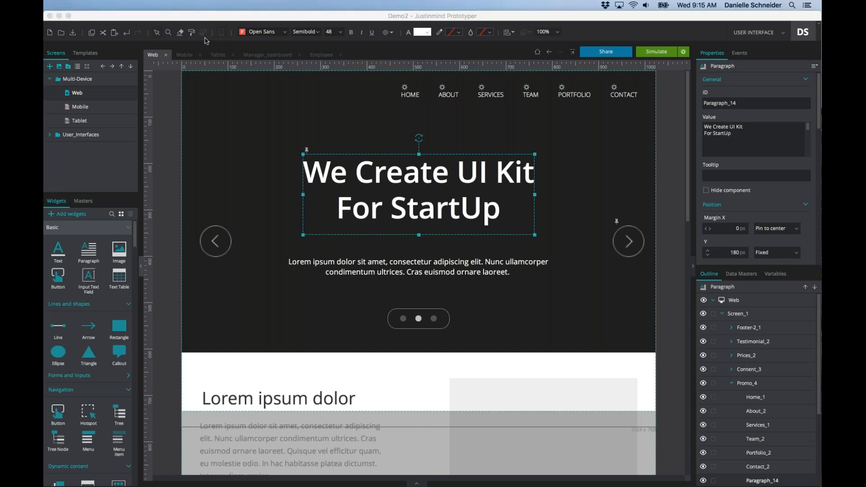
pyautogui.click(745, 52)
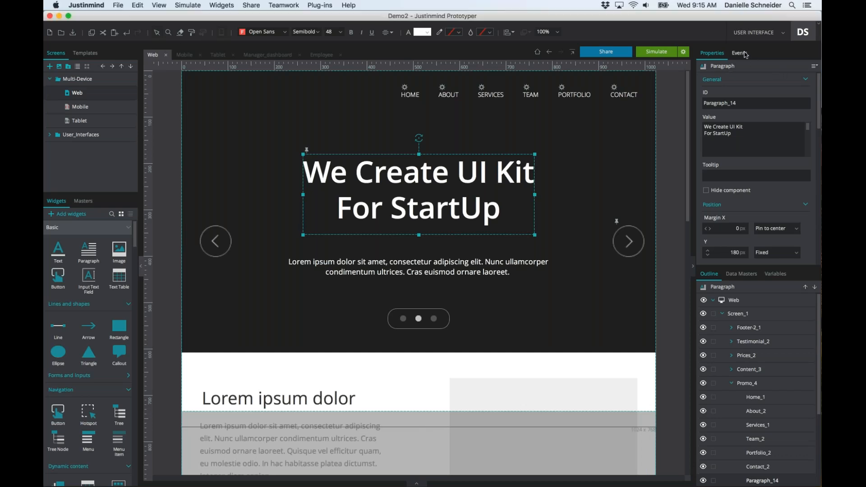
pyautogui.click(742, 53)
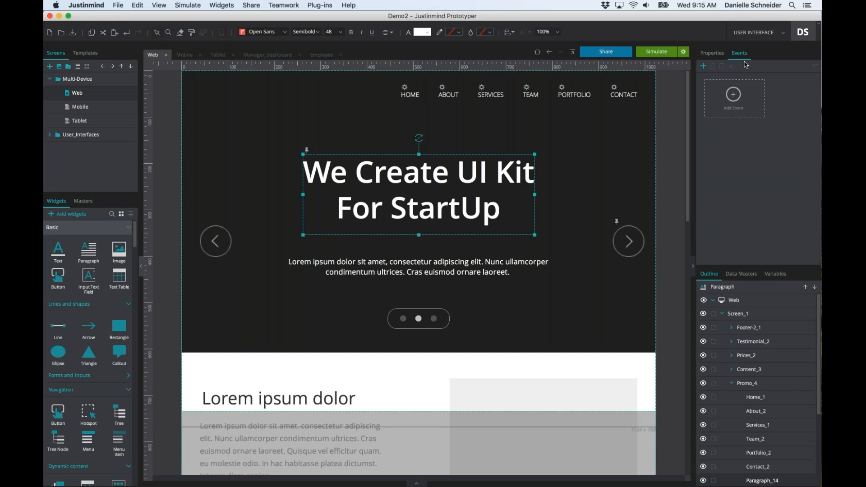
pyautogui.click(734, 95)
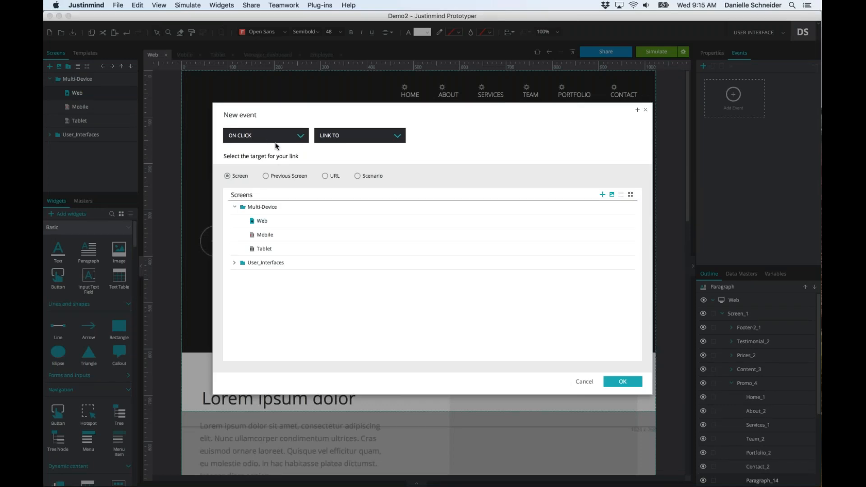
pyautogui.click(335, 136)
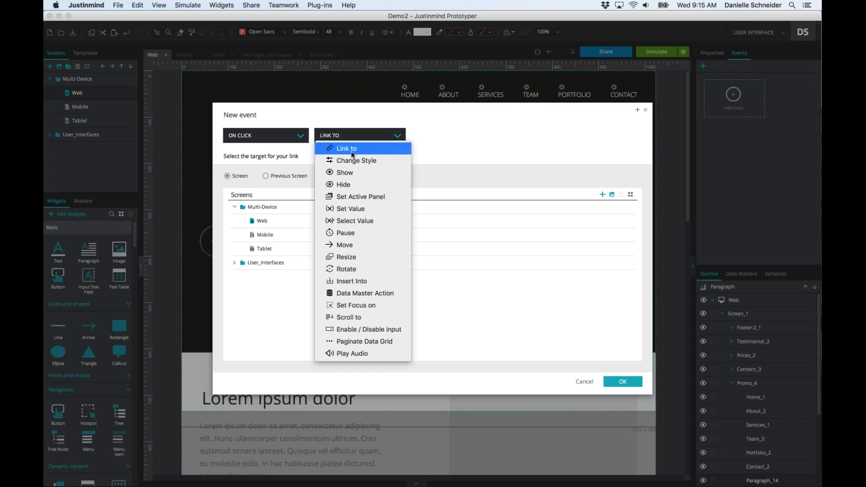
pyautogui.click(369, 161)
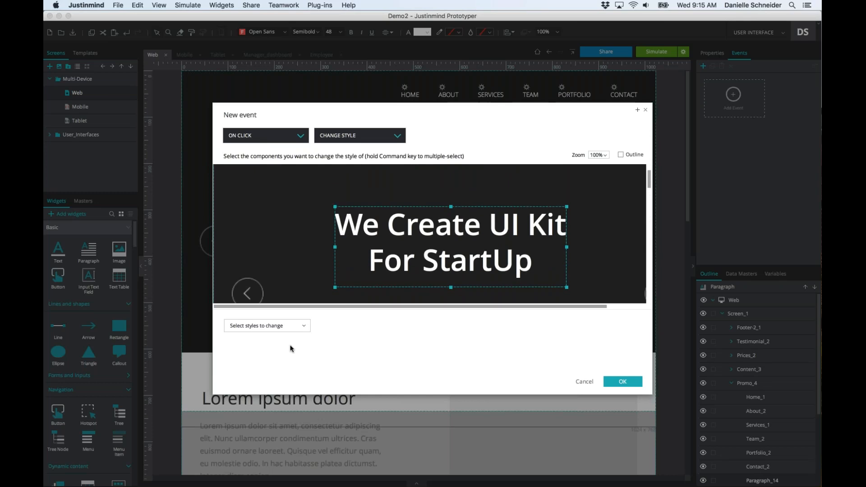
# Try an underline text decoration in the heading's style change and remove that style entry
pyautogui.click(265, 326)
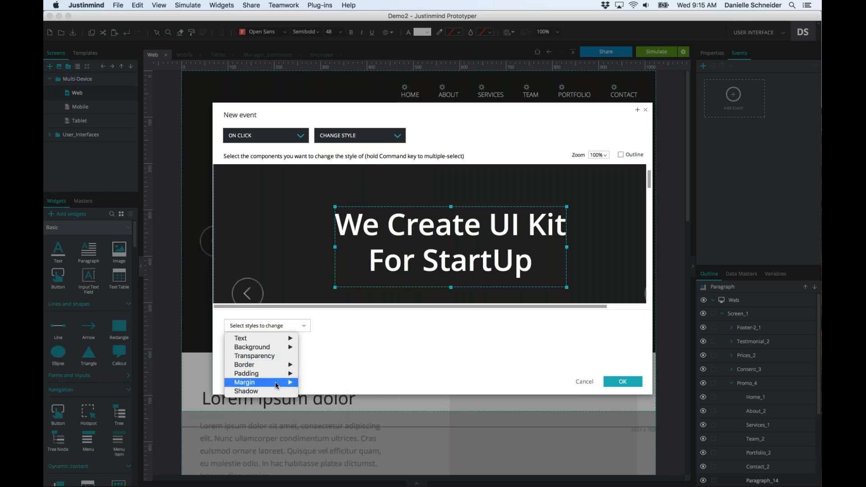
pyautogui.moveTo(276, 383)
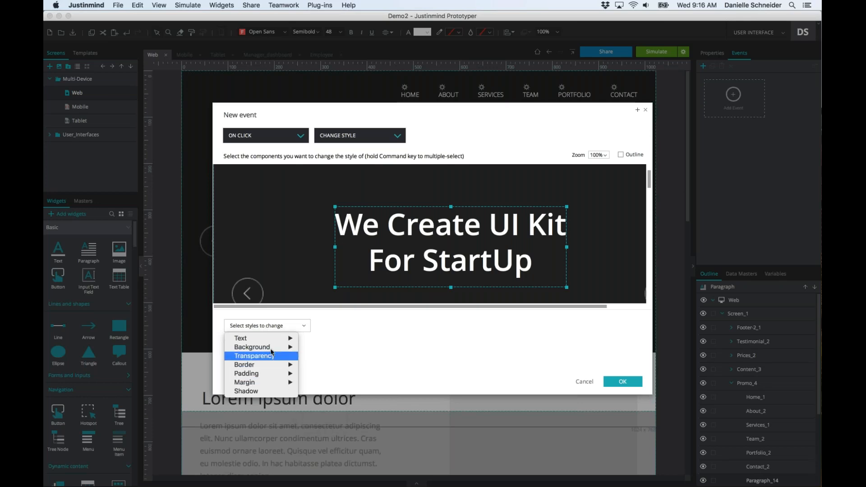
pyautogui.moveTo(264, 337)
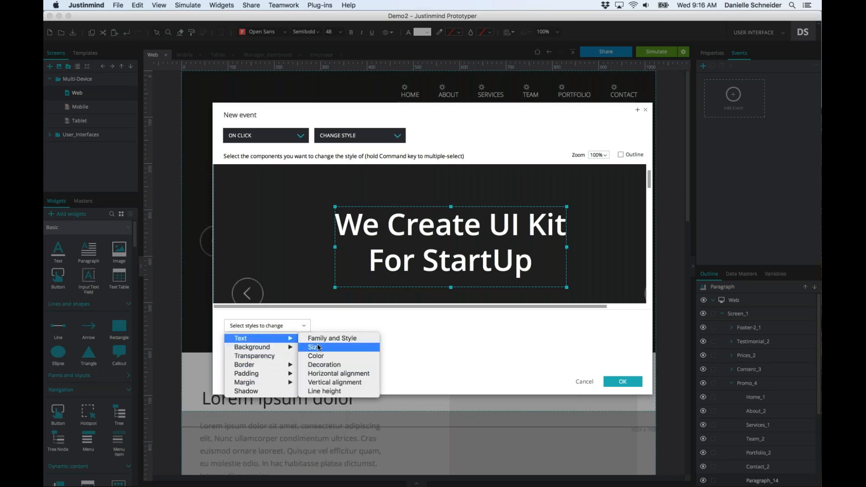
pyautogui.click(343, 365)
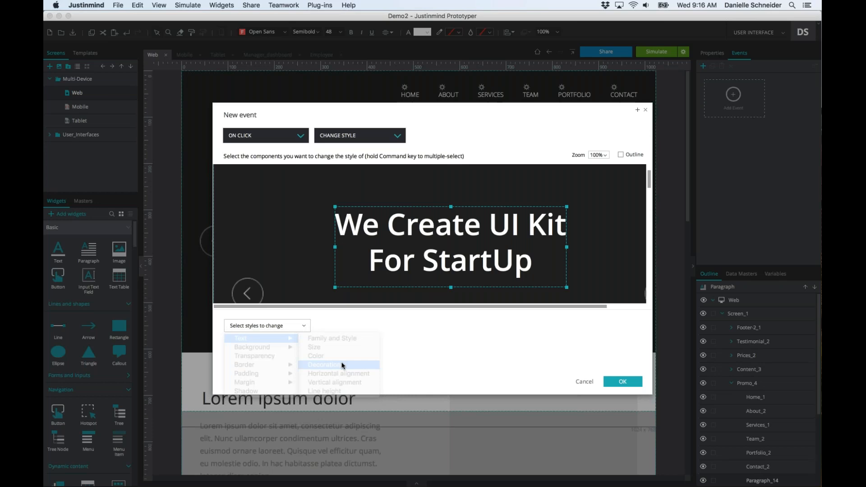
pyautogui.click(229, 356)
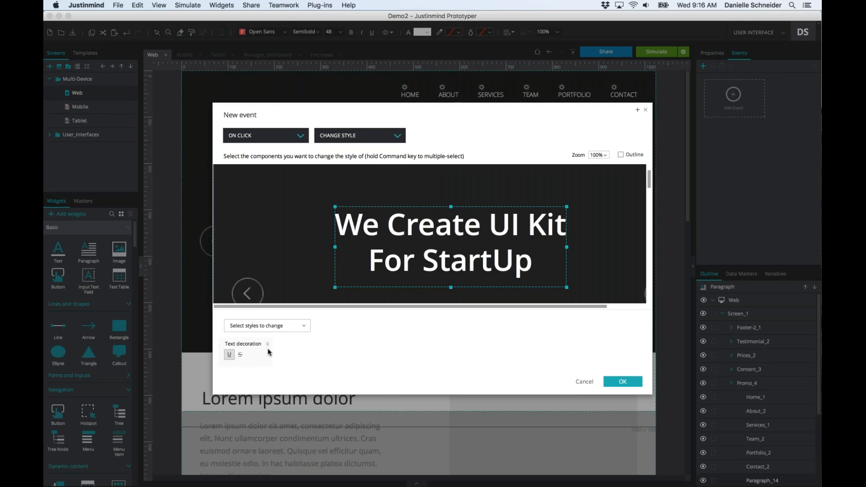
pyautogui.click(269, 346)
# Add an underline text decoration to the heading's style change
pyautogui.click(282, 331)
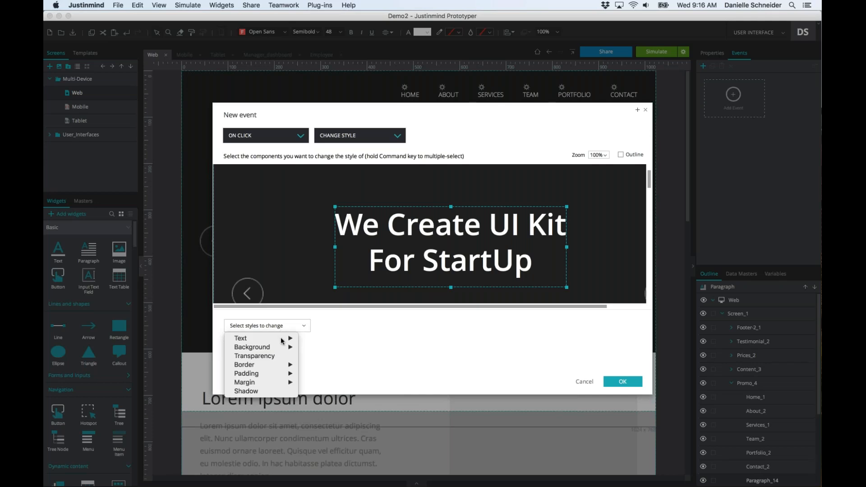
pyautogui.moveTo(271, 338)
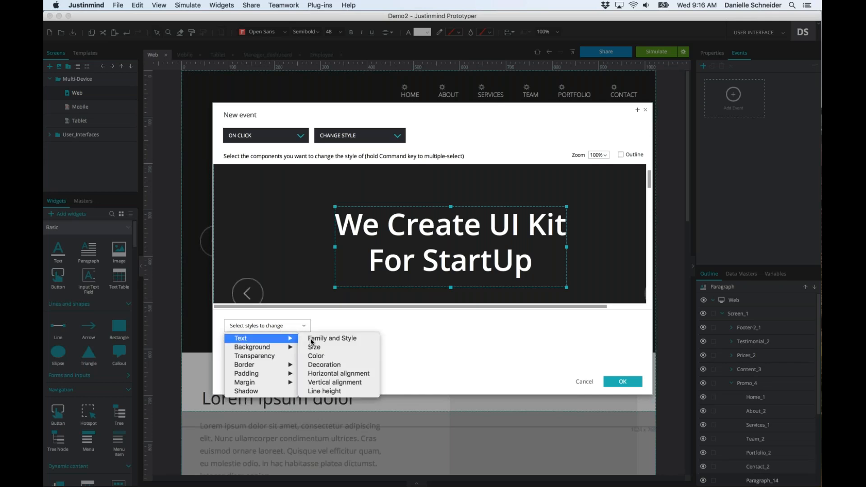
pyautogui.click(326, 366)
pyautogui.click(229, 354)
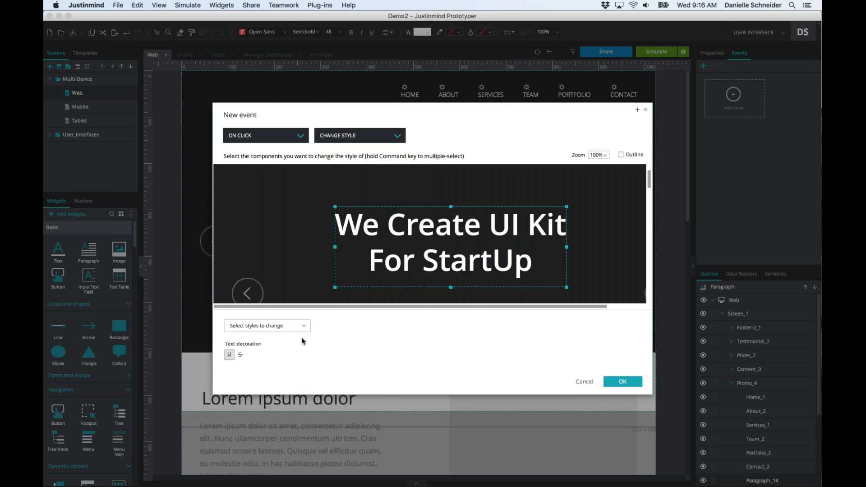
# Add a text color change to blue #4A86E8 for the heading and save the event
pyautogui.click(291, 326)
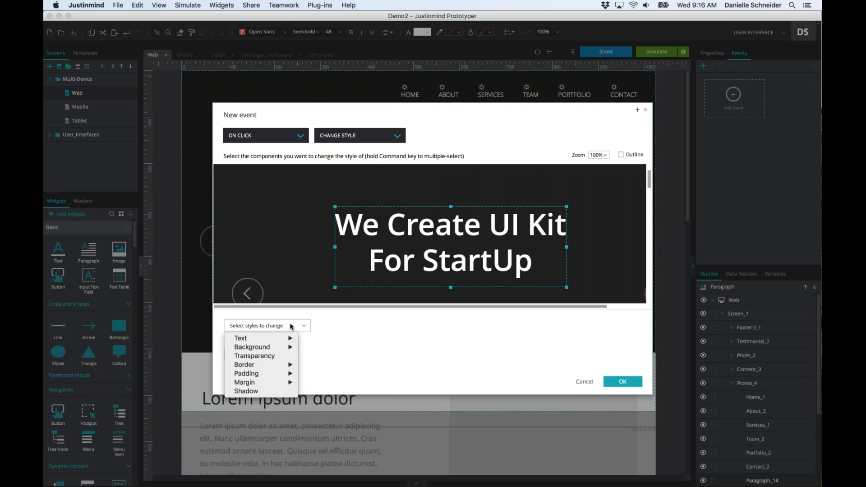
pyautogui.moveTo(296, 339)
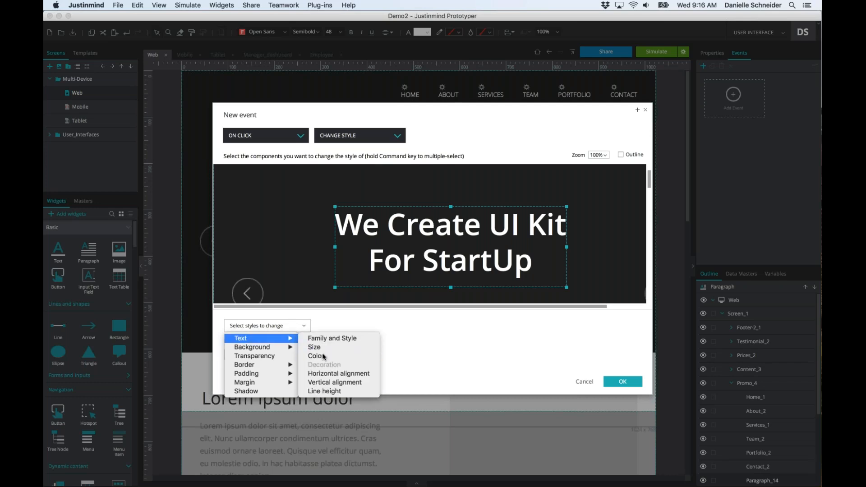
pyautogui.click(323, 357)
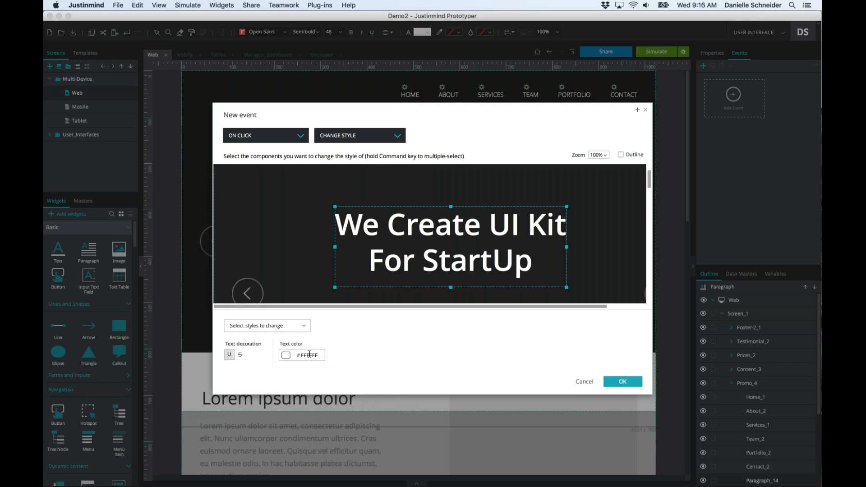
pyautogui.click(286, 356)
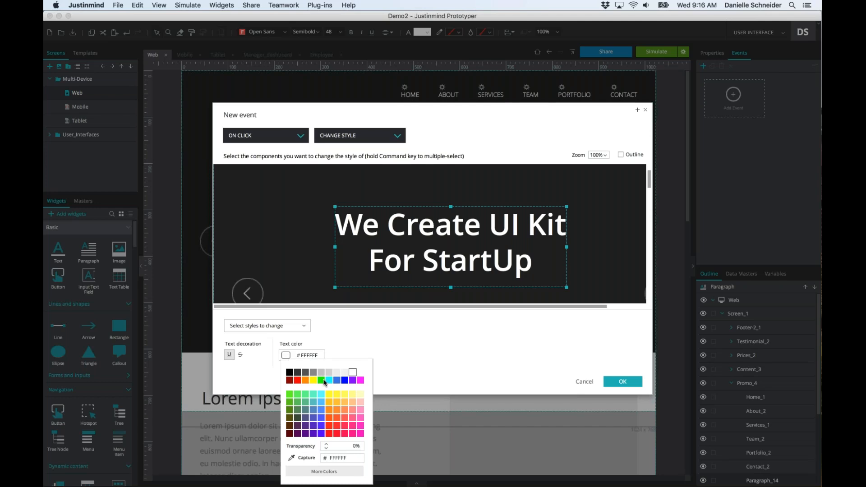
pyautogui.click(338, 381)
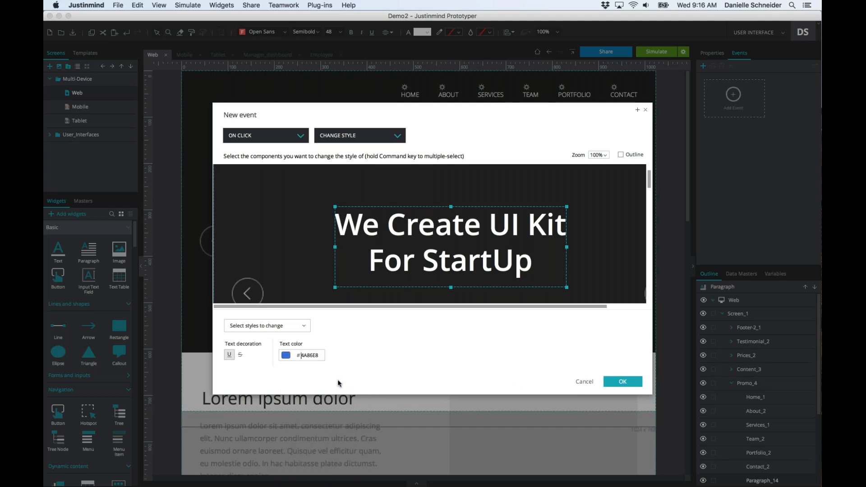
pyautogui.click(622, 381)
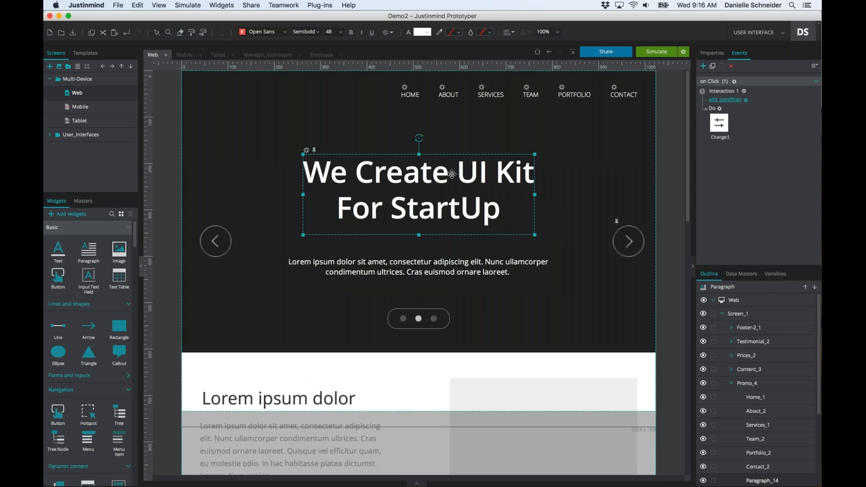
# Change the trigger of the heading's style event to on Mouse Over and check it in a simulation of the Web screen
pyautogui.click(653, 56)
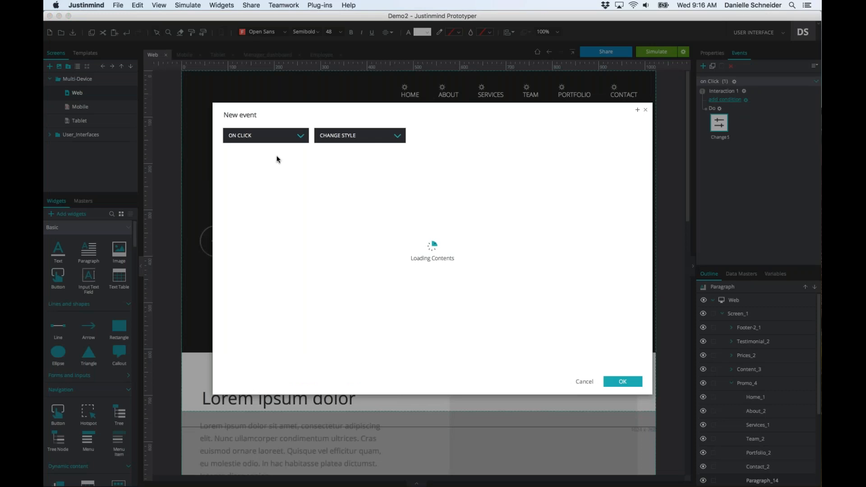
pyautogui.click(280, 136)
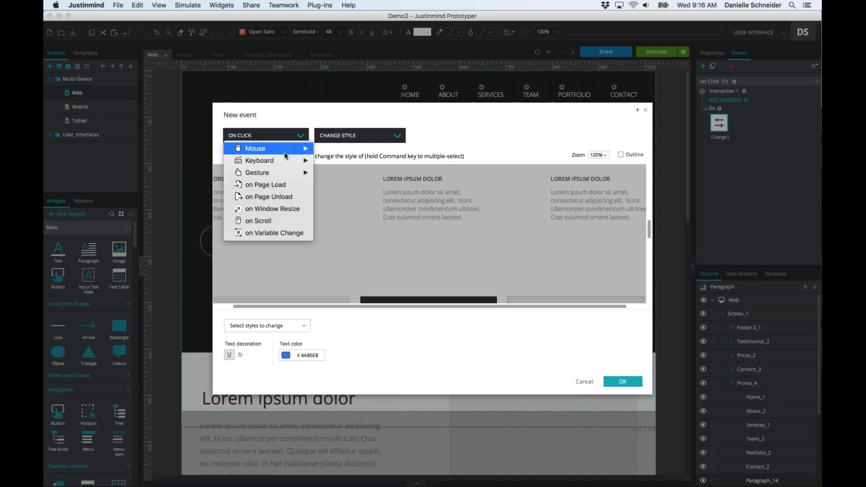
pyautogui.moveTo(286, 152)
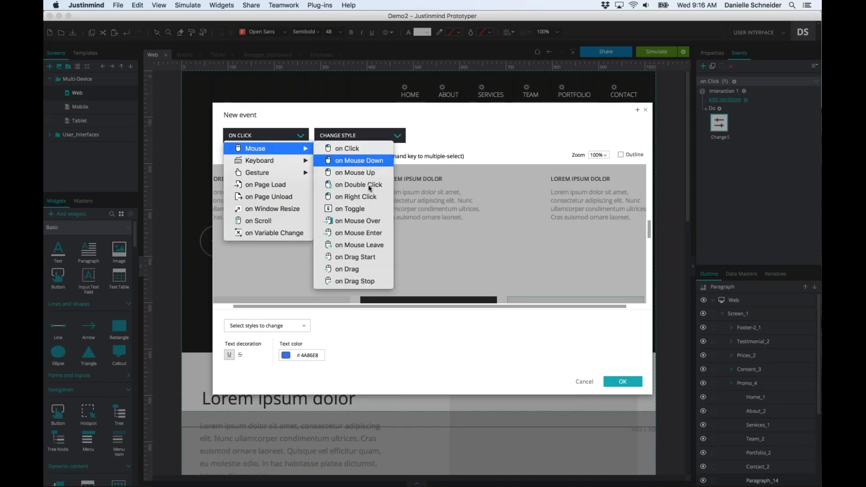
pyautogui.click(356, 221)
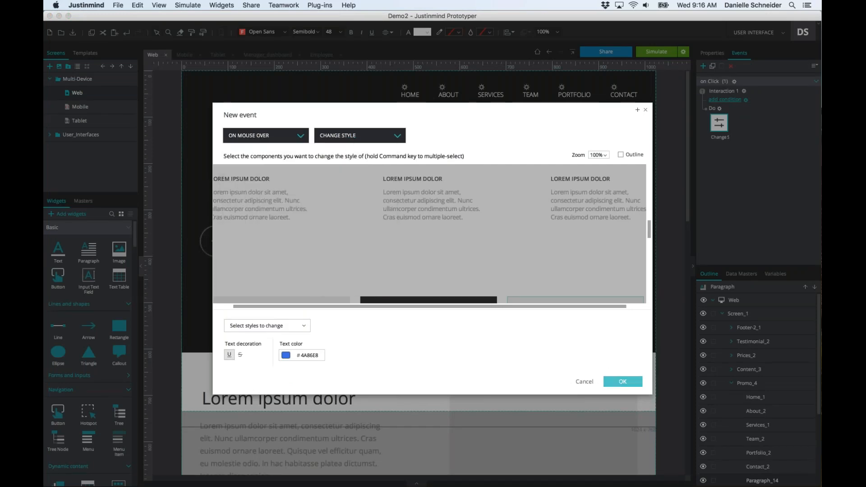
pyautogui.click(623, 382)
pyautogui.click(648, 53)
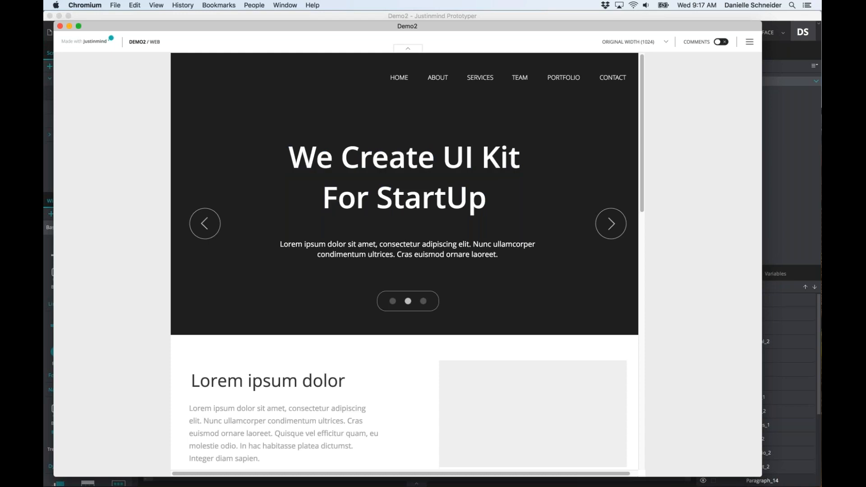
pyautogui.click(800, 150)
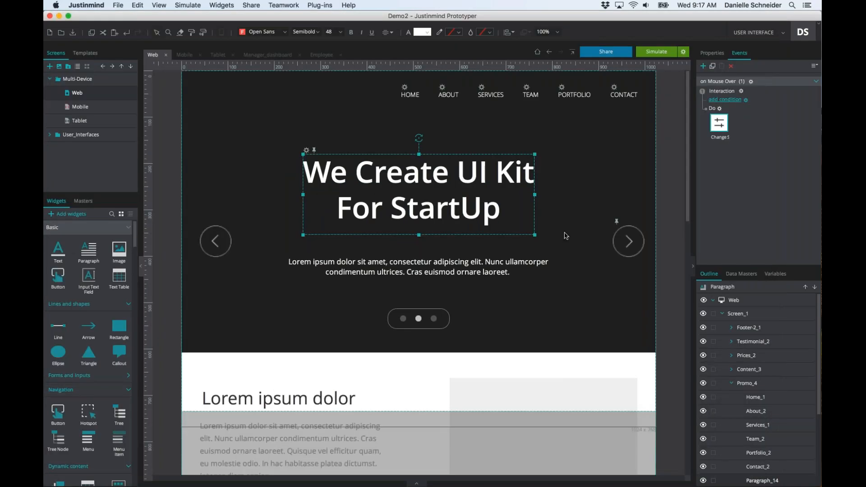
# Set the heading's font to Hiragino Sans and check the Web screen in a simulation
pyautogui.click(284, 32)
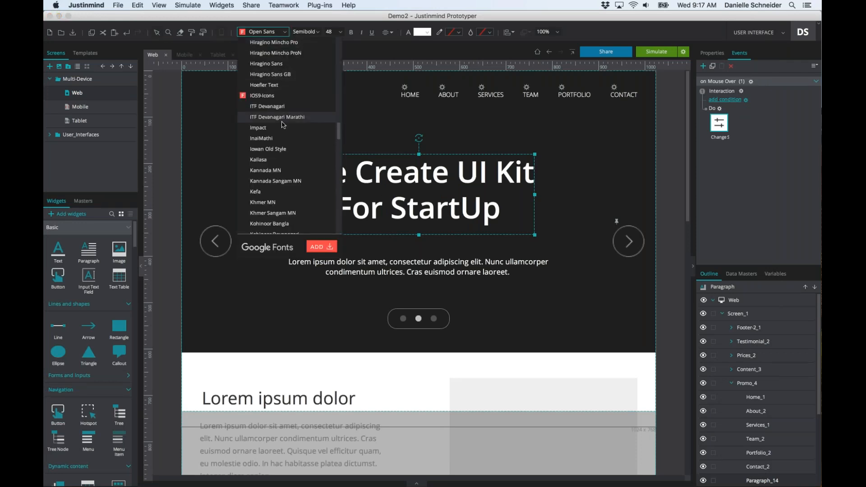
pyautogui.click(285, 63)
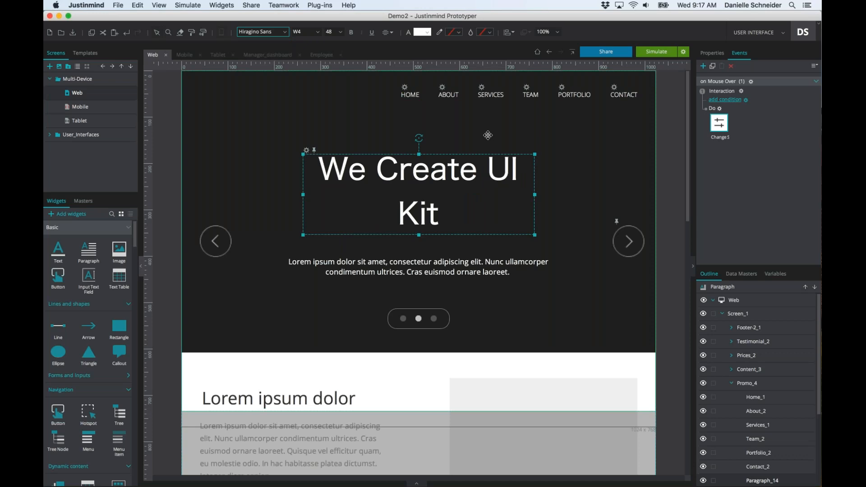
pyautogui.click(655, 52)
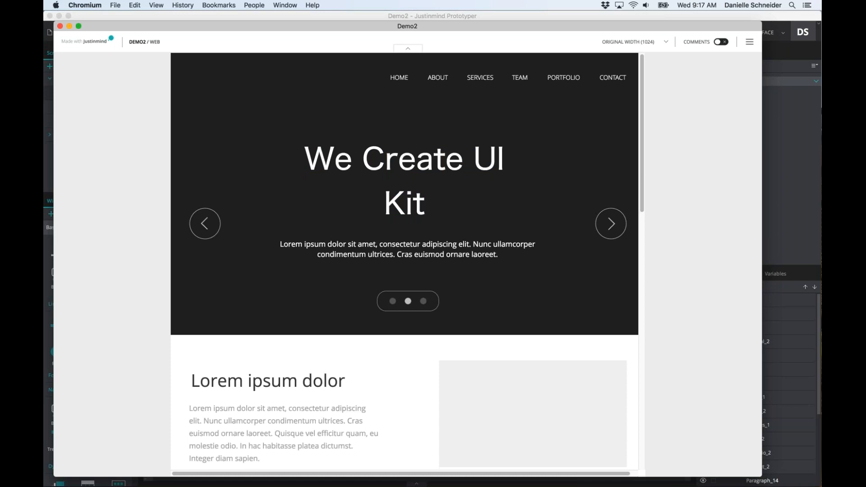
pyautogui.click(362, 18)
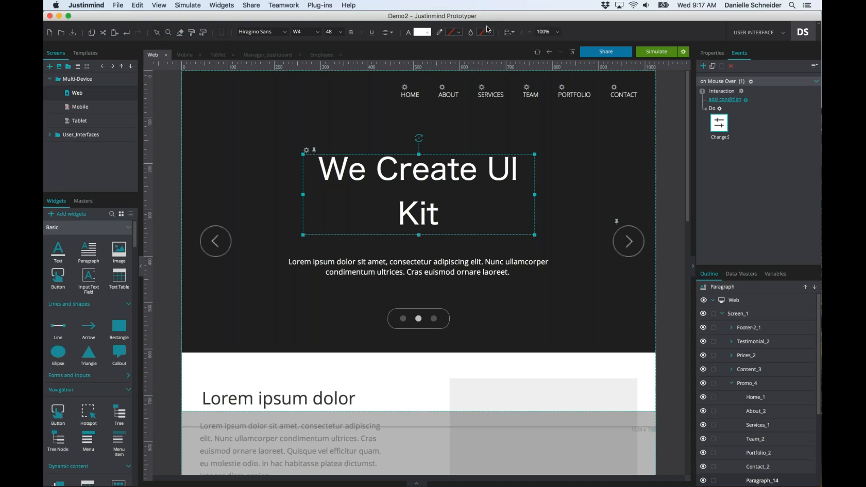
# Fill the heading's background with a very light grey
pyautogui.click(490, 32)
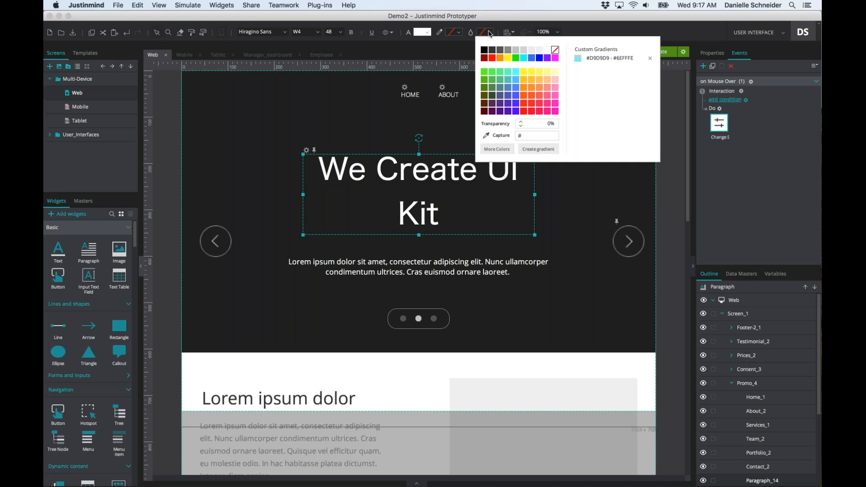
pyautogui.click(540, 52)
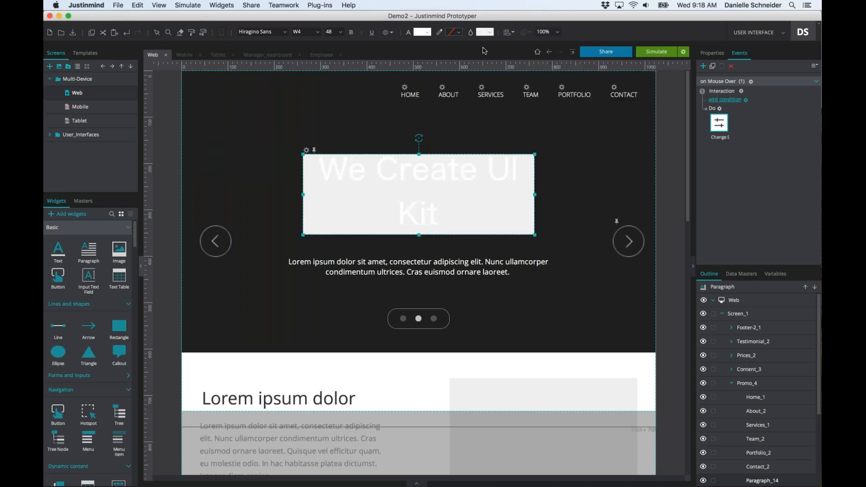
# Fill the heading's background with cyan #00FFFF at 30% transparency
pyautogui.click(487, 32)
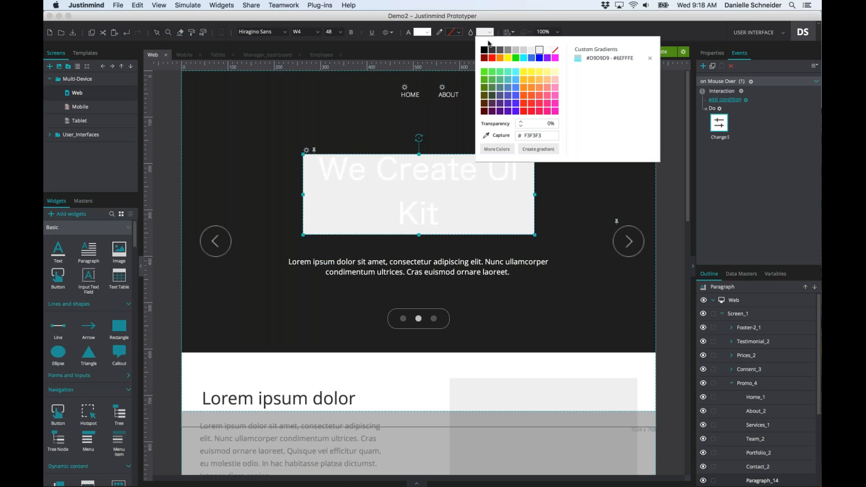
pyautogui.click(524, 58)
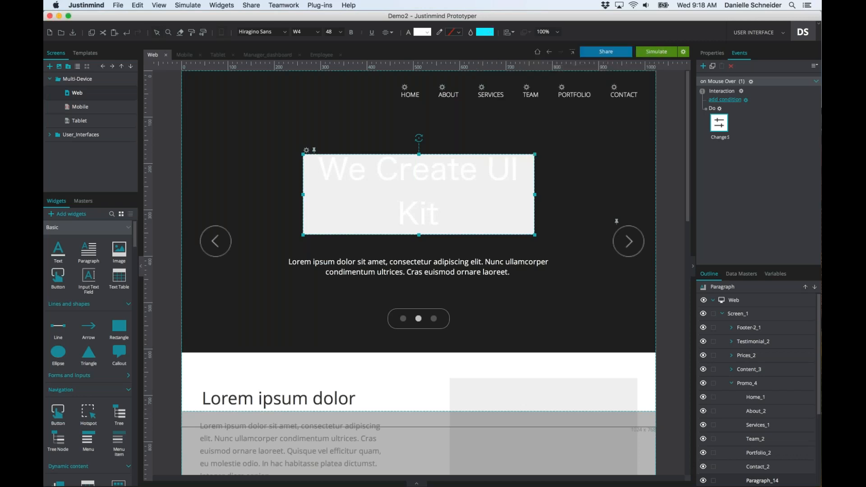
pyautogui.click(494, 32)
pyautogui.click(546, 124)
pyautogui.write('30')
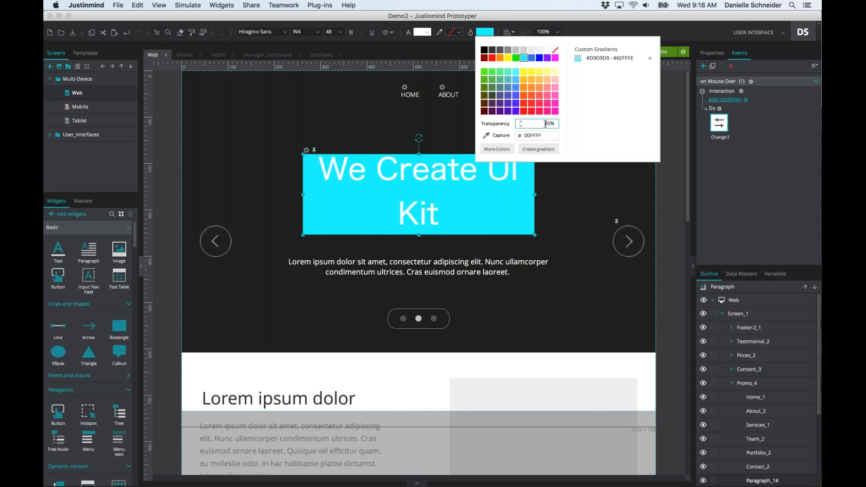
pyautogui.press('Return')
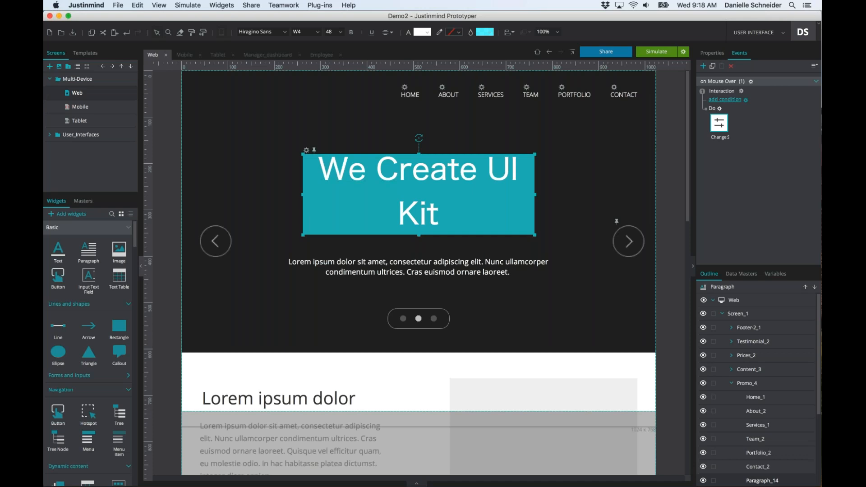
pyautogui.click(485, 32)
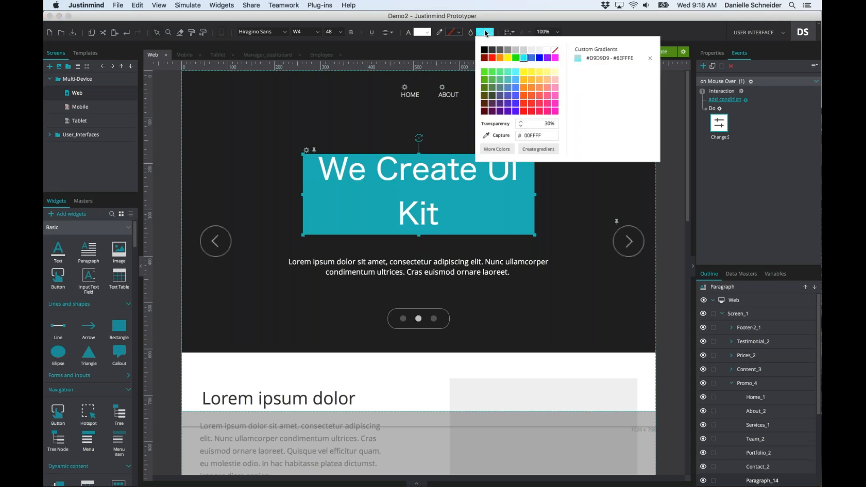
pyautogui.click(546, 123)
pyautogui.moveTo(546, 123); pyautogui.dragTo(555, 123)
pyautogui.click(563, 219)
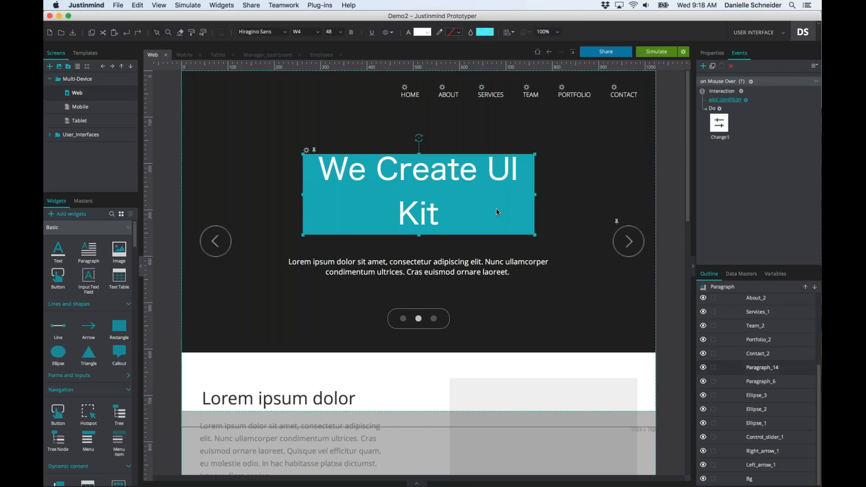
# Remove the background fill from the heading on the Web screen
pyautogui.click(495, 36)
pyautogui.click(557, 45)
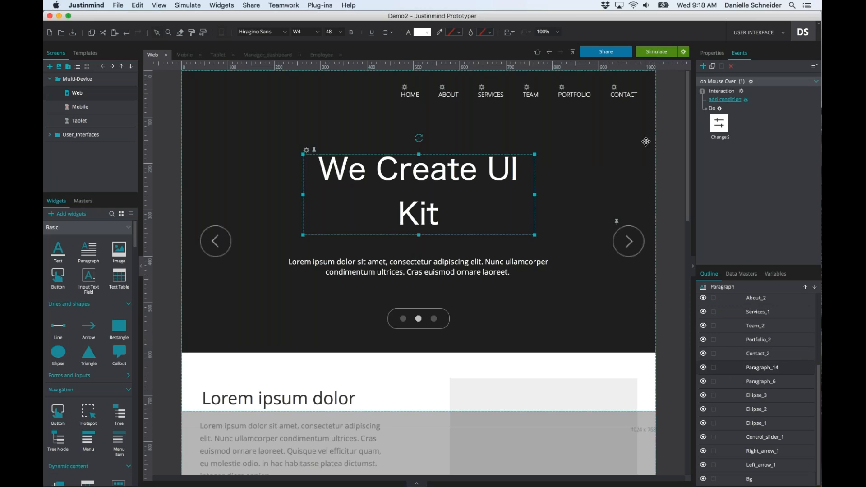
pyautogui.click(646, 142)
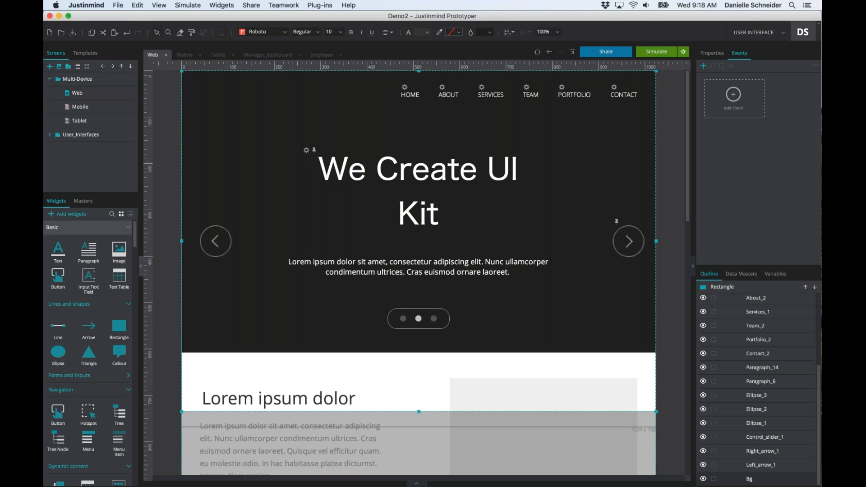
# Create a Web screen named Screen2 and place a rectangle in its upper-left area
pyautogui.click(50, 66)
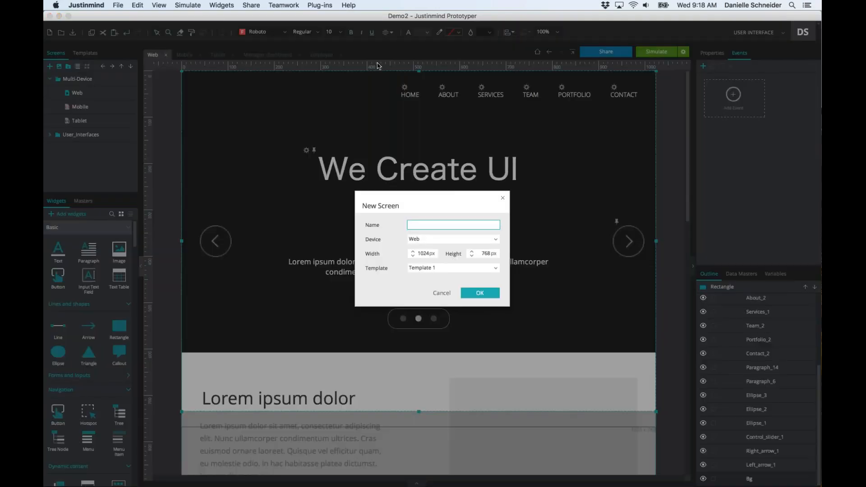
pyautogui.write('Screen2')
pyautogui.press('Return')
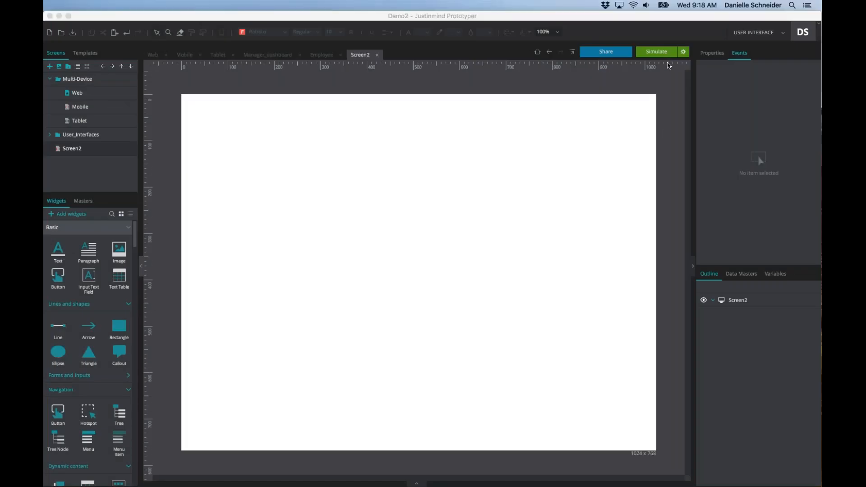
pyautogui.click(114, 335)
pyautogui.moveTo(114, 335); pyautogui.dragTo(240, 185)
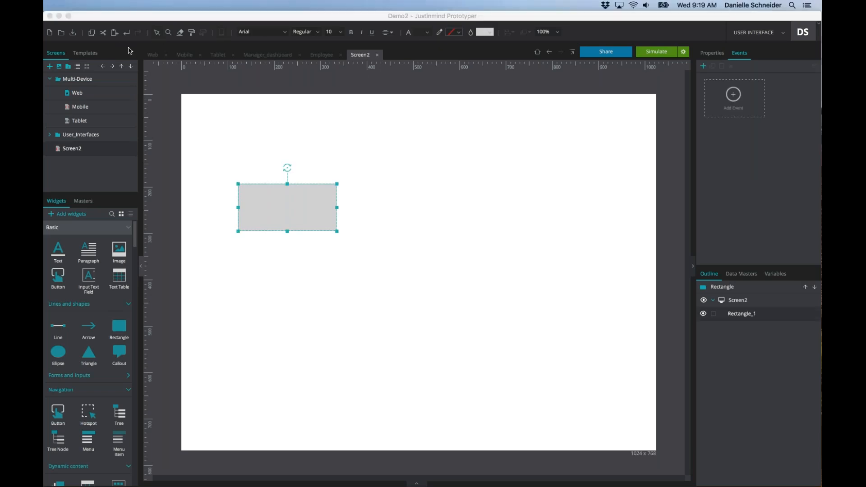
# Give the rectangle individual margins of 10 px on the right and 20 px at the bottom
pyautogui.click(712, 53)
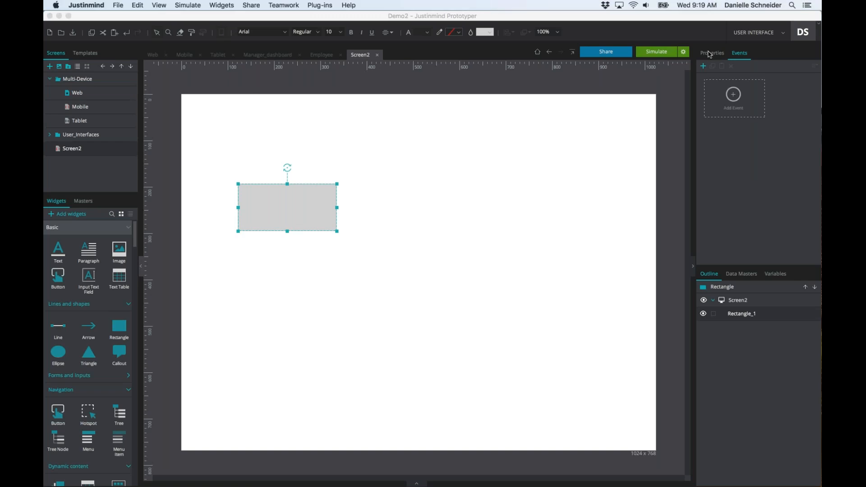
pyautogui.scroll(-10, 808, 154)
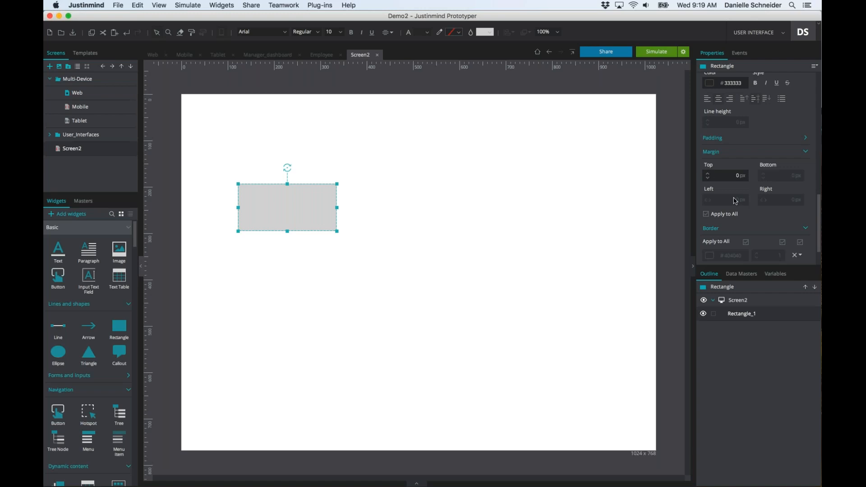
pyautogui.click(706, 215)
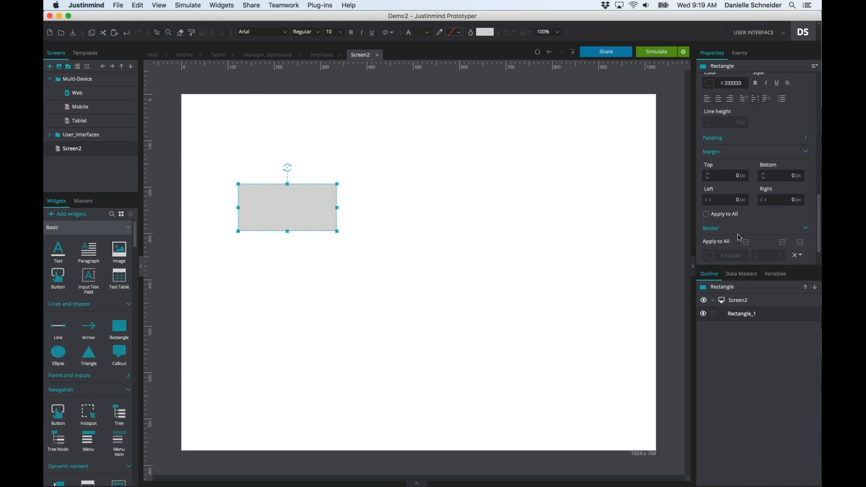
pyautogui.click(787, 200)
pyautogui.write('1')
pyautogui.press('Return')
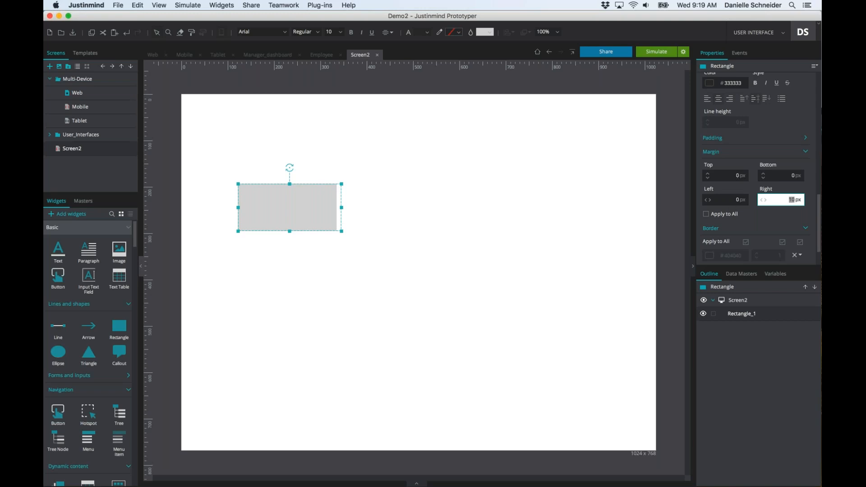
pyautogui.doubleClick(793, 176)
pyautogui.write('20')
pyautogui.press('Return')
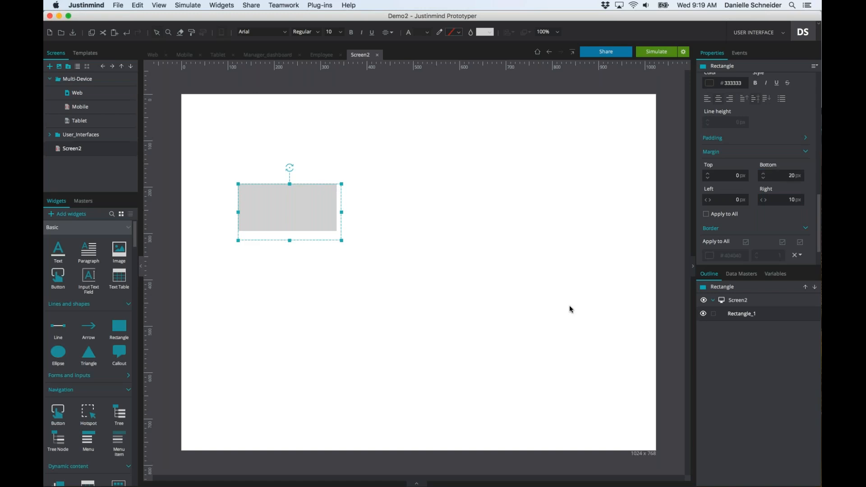
# Make two copies of the rectangle and line them up beside the original in one row with adjoining margins
pyautogui.click(569, 305)
pyautogui.click(266, 226)
pyautogui.press('super+d')
pyautogui.moveTo(299, 217); pyautogui.dragTo(492, 220)
pyautogui.moveTo(475, 219); pyautogui.dragTo(392, 208)
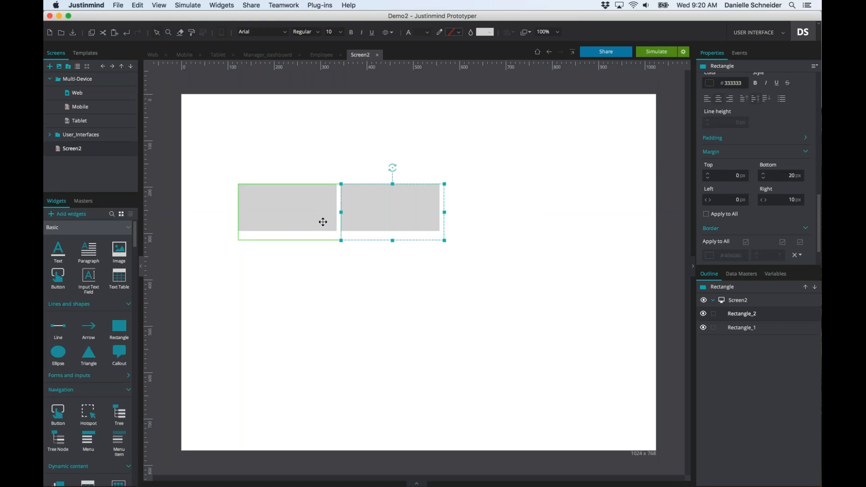
pyautogui.hotkey('ctrl', 'v')
pyautogui.moveTo(299, 225); pyautogui.dragTo(497, 214)
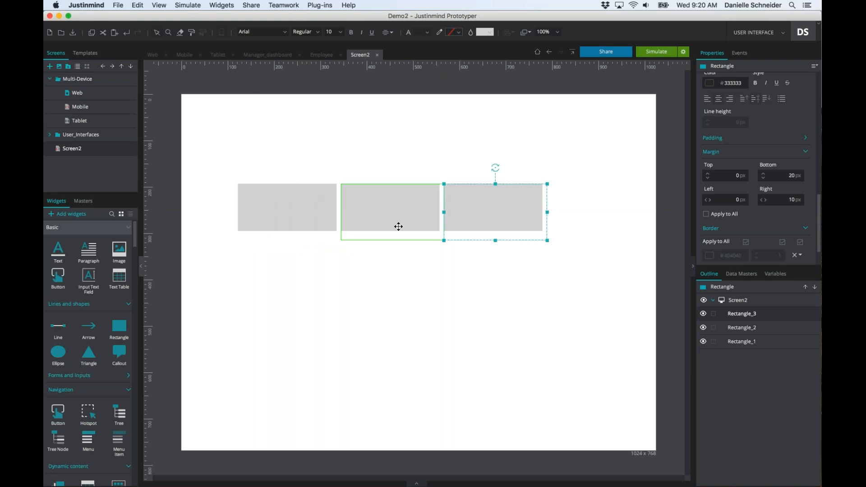
# Select all three rectangles and group them in a dynamic panel
pyautogui.click(437, 283)
pyautogui.click(296, 205)
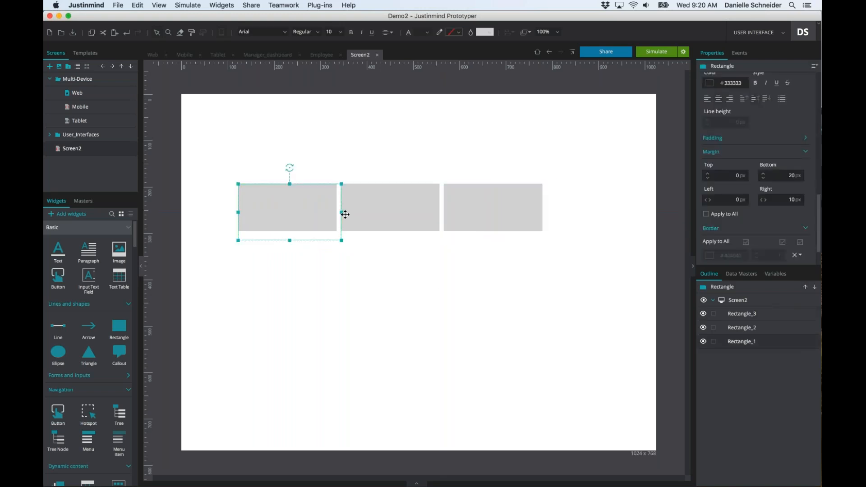
pyautogui.keyDown('shift'); pyautogui.click(428, 215); pyautogui.keyUp('shift')
pyautogui.keyDown('shift'); pyautogui.click(496, 220); pyautogui.keyUp('shift')
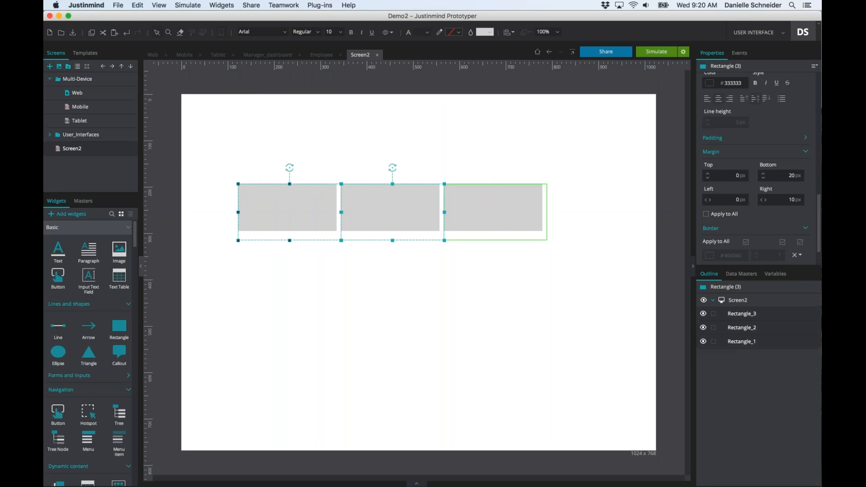
pyautogui.rightClick(496, 219)
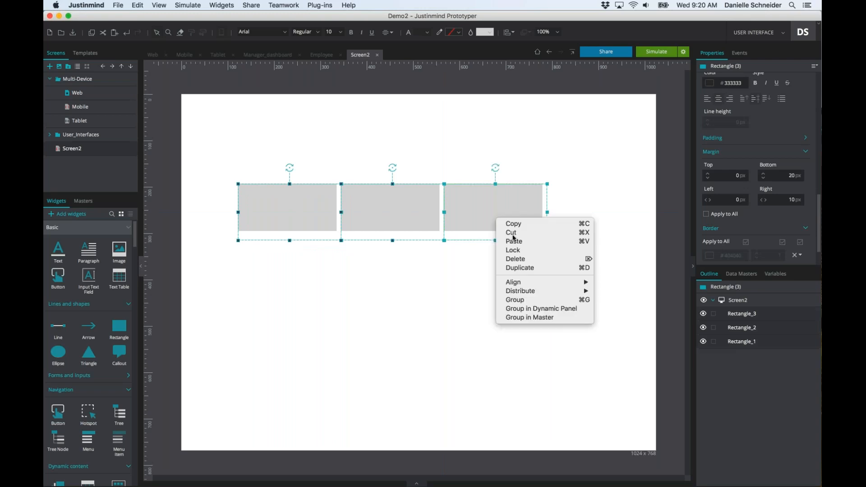
pyautogui.click(531, 309)
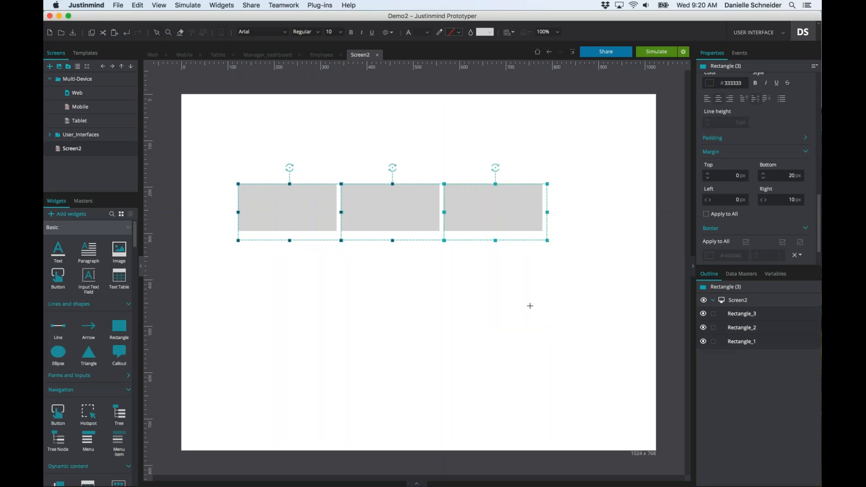
# Set the dynamic panel's horizontal overflow to Wrap
pyautogui.scroll(8, 729, 184)
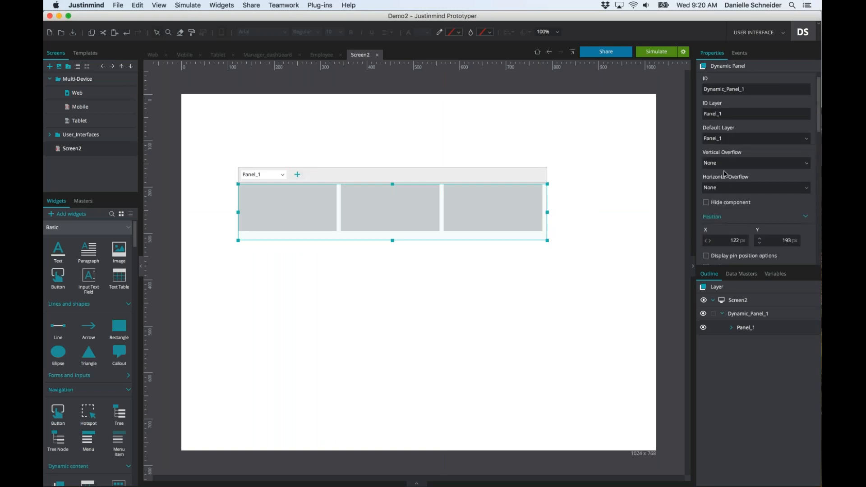
pyautogui.click(716, 188)
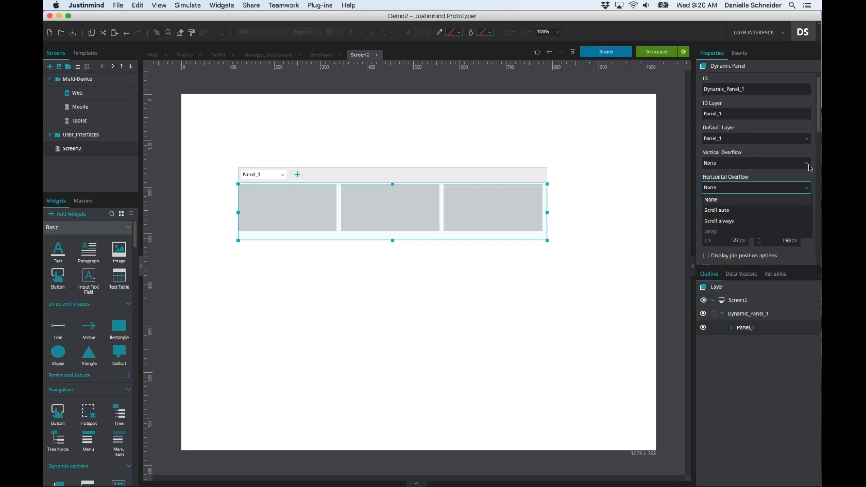
pyautogui.click(776, 200)
pyautogui.scroll(-3, 797, 221)
pyautogui.scroll(-5, 796, 221)
pyautogui.scroll(8, 731, 191)
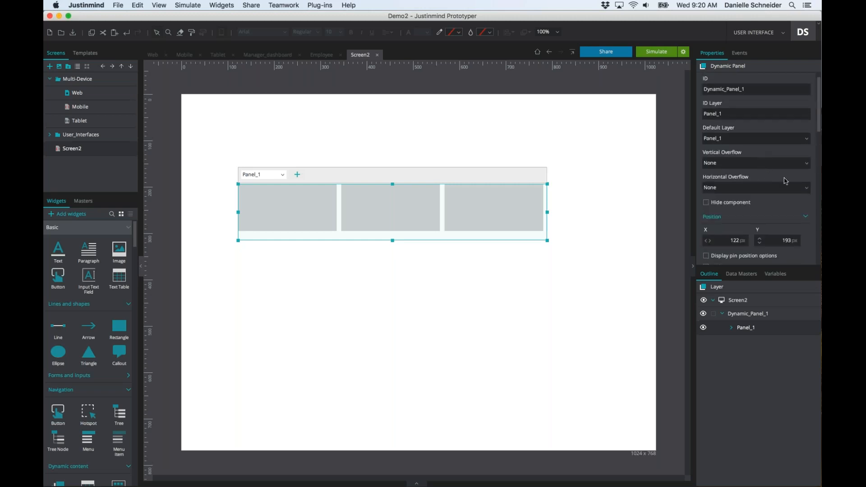
pyautogui.click(807, 188)
pyautogui.click(762, 231)
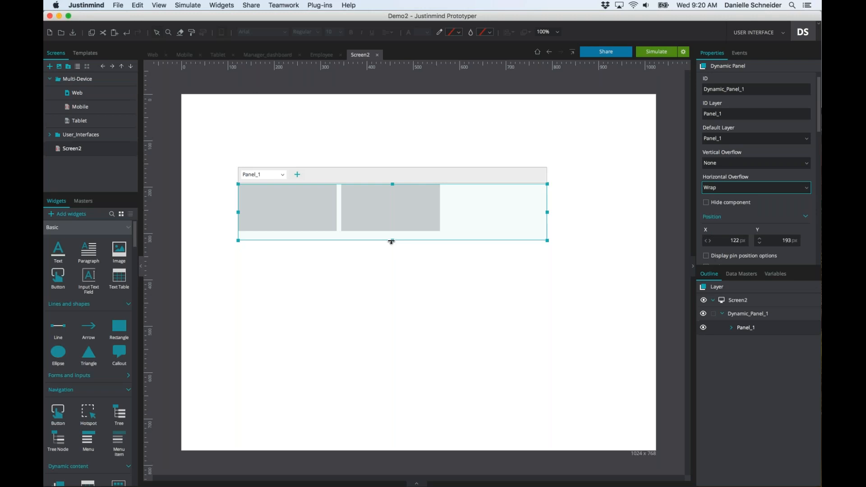
# Extend the dynamic panel downward and paste two more rectangle copies into it
pyautogui.moveTo(392, 242); pyautogui.dragTo(392, 329)
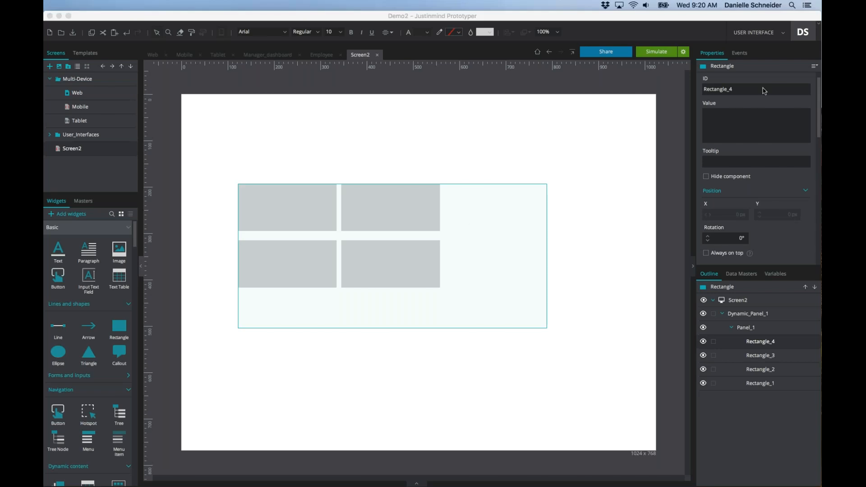
pyautogui.click(435, 239)
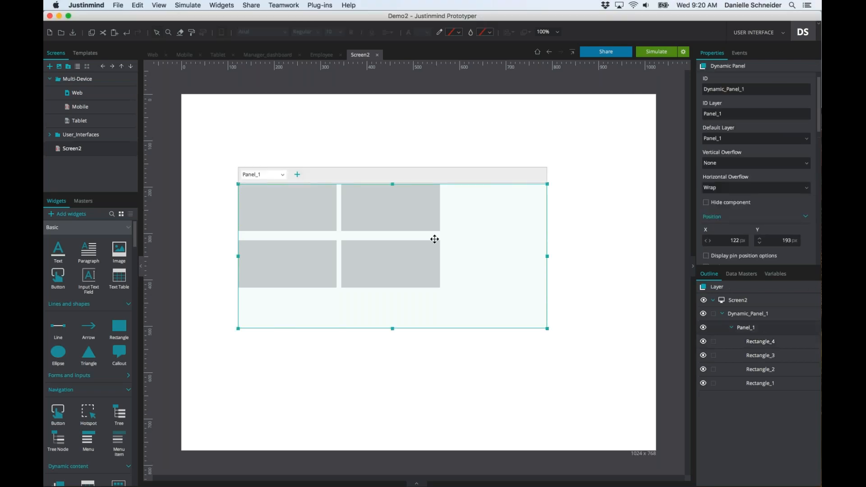
pyautogui.press('super+v')
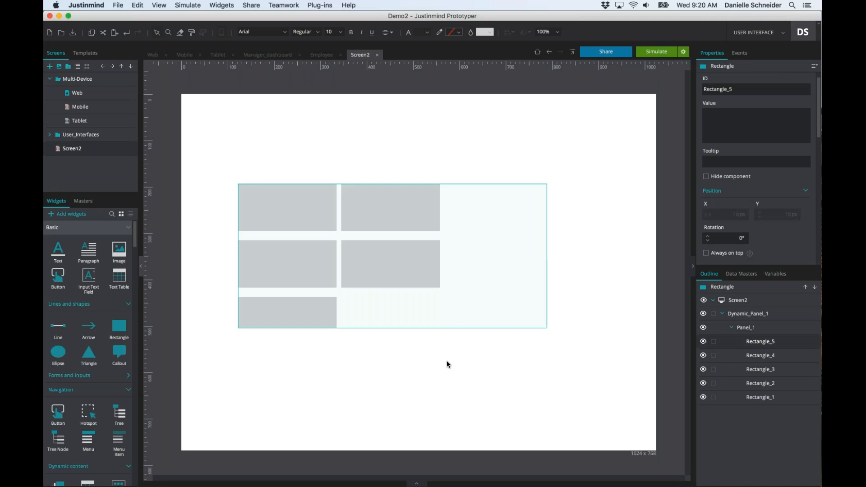
pyautogui.click(457, 301)
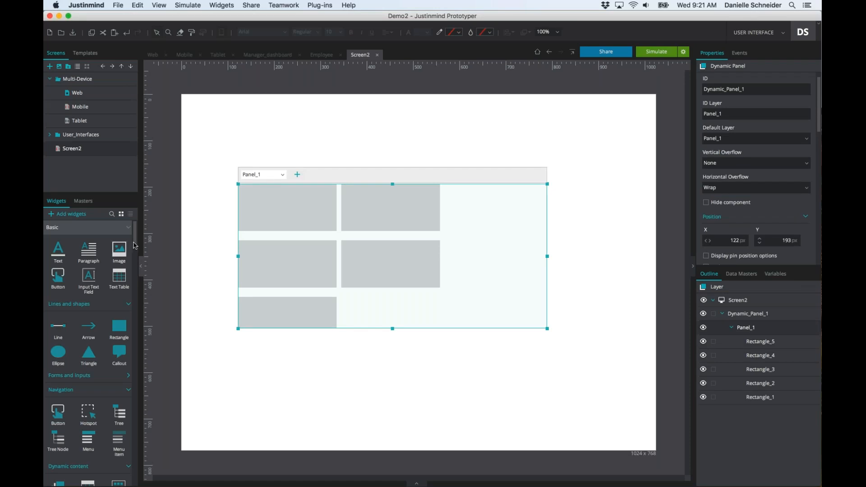
# Collapse the Foundation widgets and create a new widget library with the default name
pyautogui.scroll(-15, 134, 244)
pyautogui.scroll(10, 126, 253)
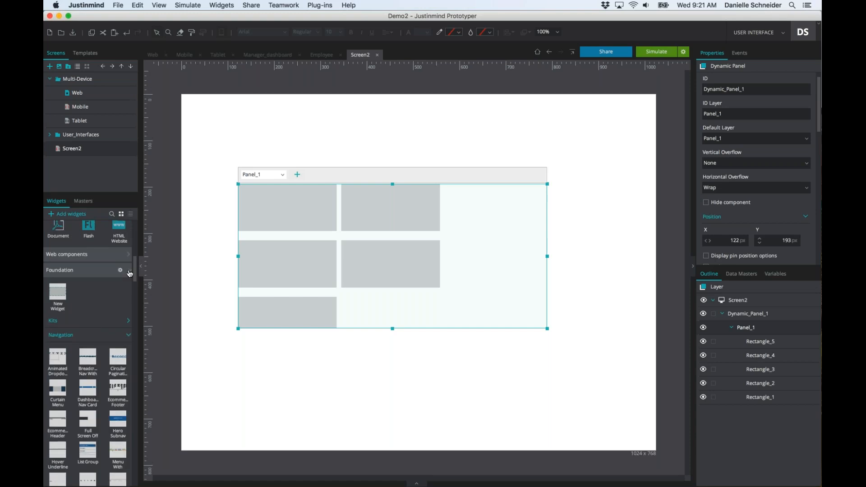
pyautogui.click(128, 270)
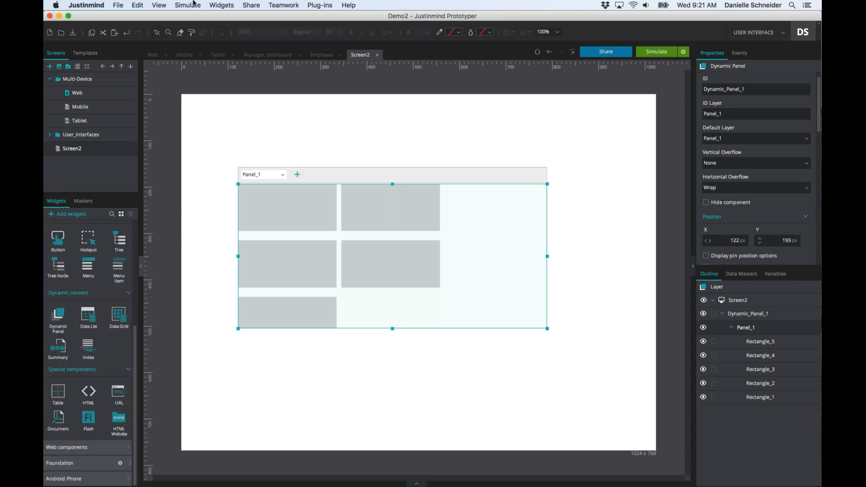
pyautogui.click(225, 4)
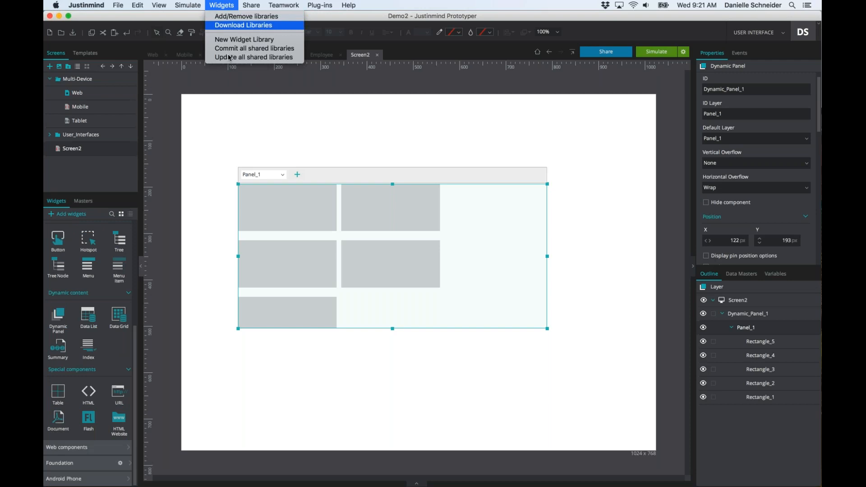
pyautogui.click(244, 40)
pyautogui.press('Return')
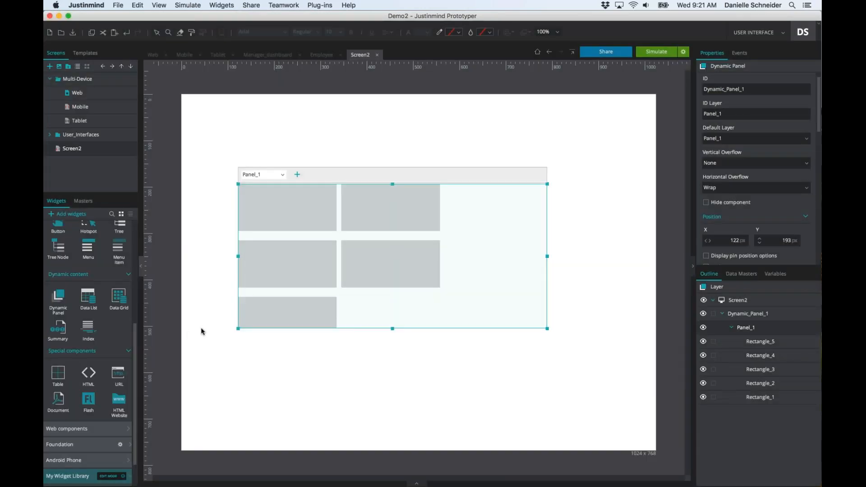
# Add the dynamic panel to My Widget Library with the title New Widget, using a snapshot as its icon
pyautogui.rightClick(433, 276)
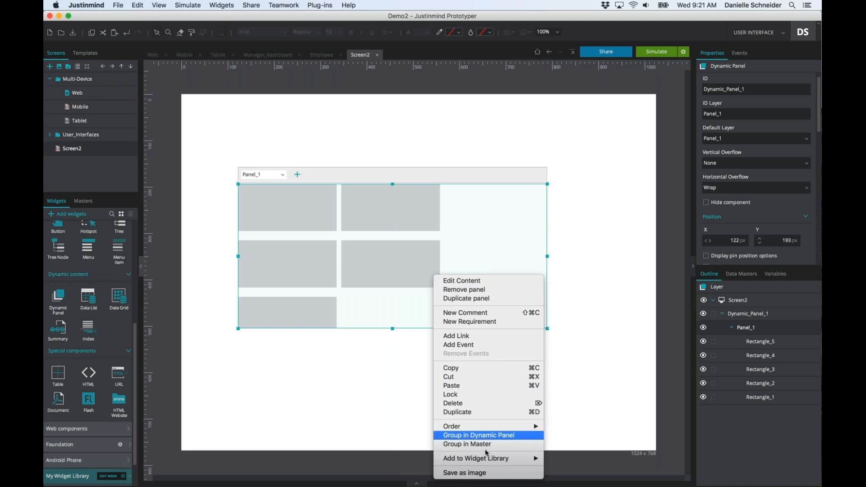
pyautogui.moveTo(530, 459)
pyautogui.click(580, 467)
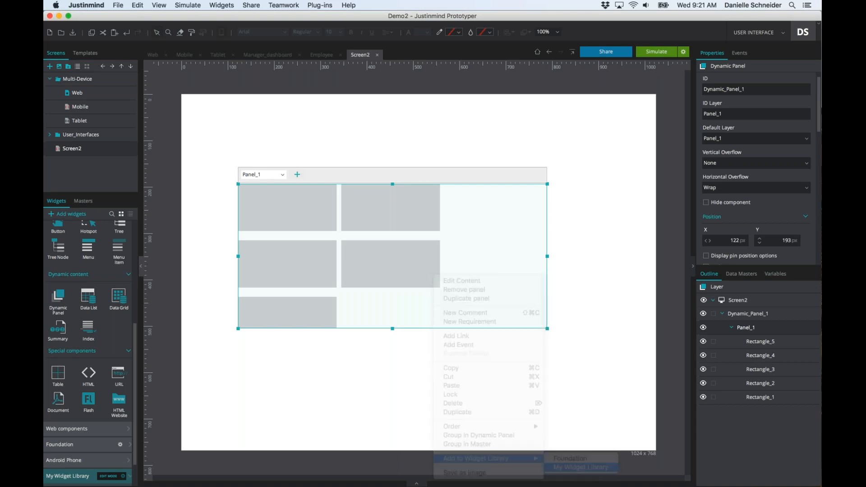
pyautogui.click(500, 305)
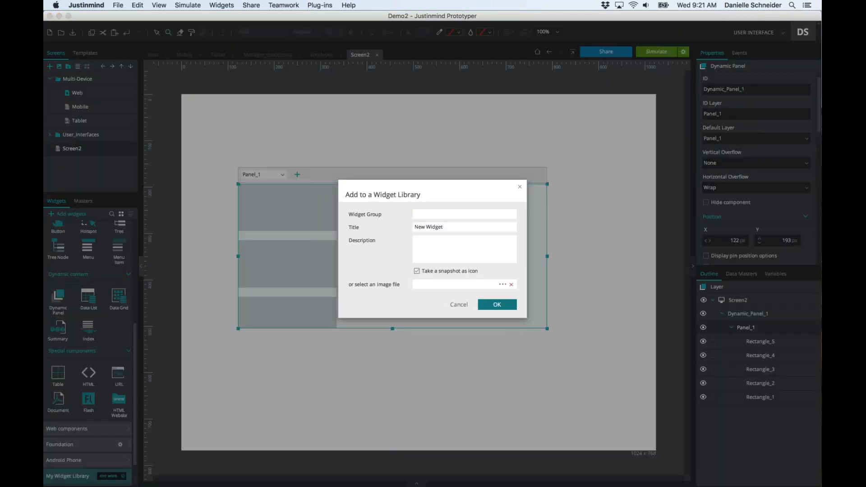
pyautogui.scroll(3, 117, 411)
pyautogui.scroll(-5, 118, 411)
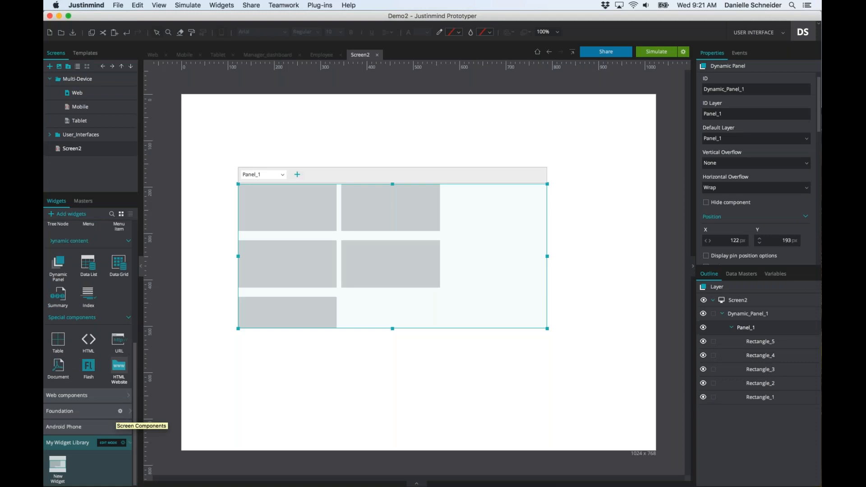
# Replace the dynamic panel on the canvas with New Widget from My Widget Library, and delete that copy again
pyautogui.press('Delete')
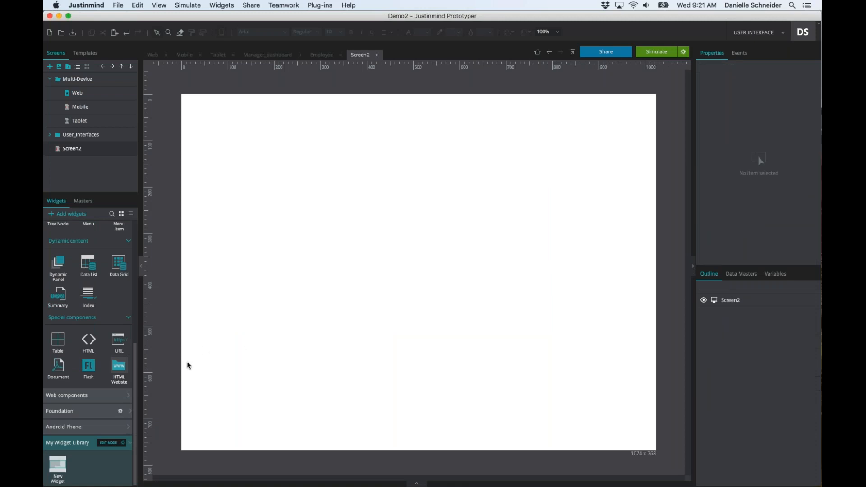
pyautogui.moveTo(57, 465); pyautogui.dragTo(345, 121)
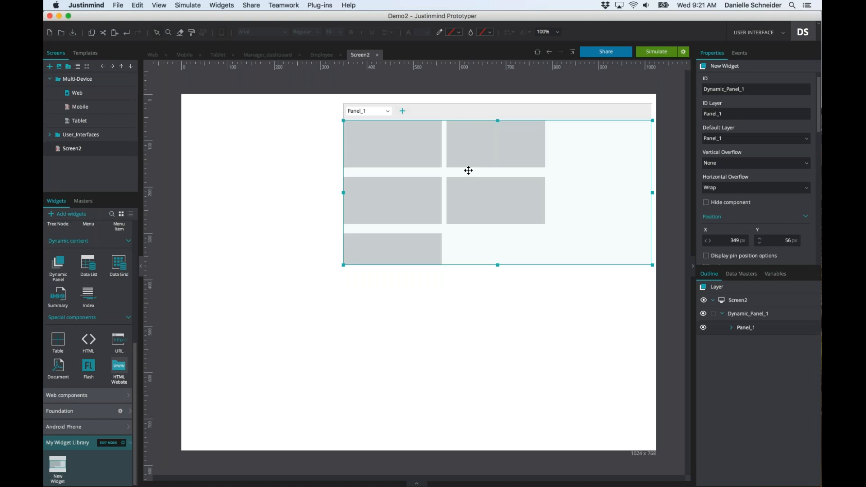
pyautogui.press('Delete')
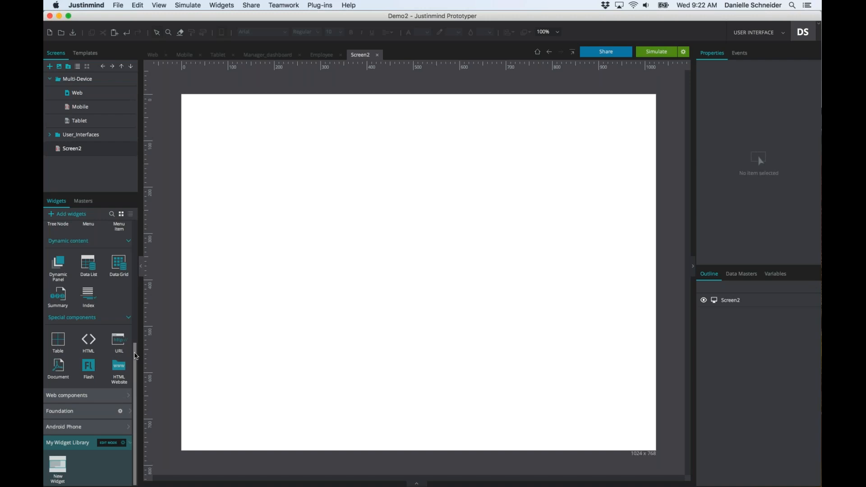
# Place a rectangle on the empty Screen2 canvas at about X 34, Y 289
pyautogui.moveTo(136, 356); pyautogui.dragTo(130, 266)
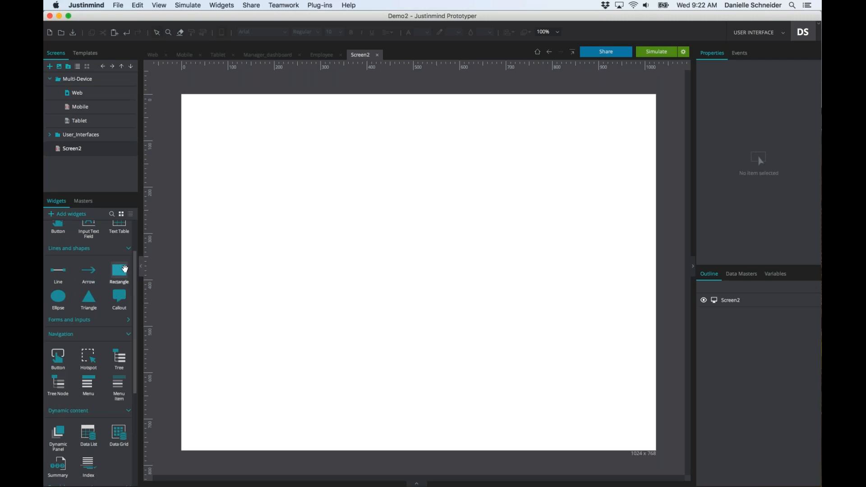
pyautogui.click(125, 269)
pyautogui.moveTo(125, 269); pyautogui.dragTo(198, 231)
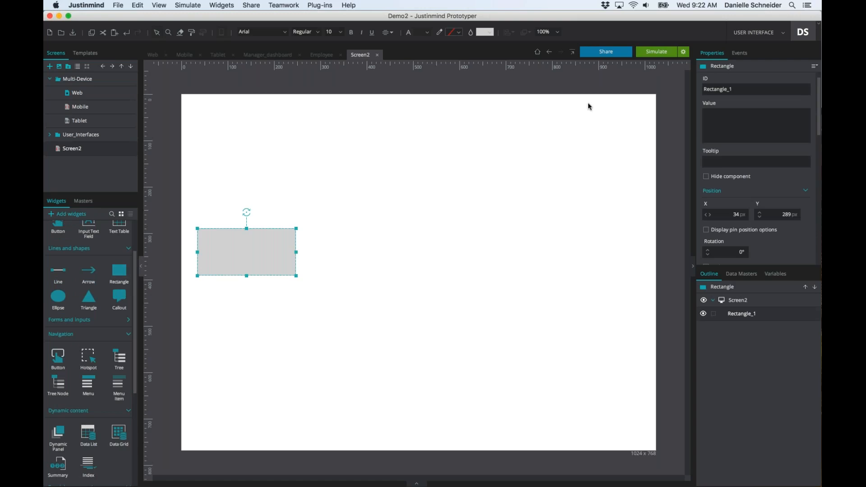
# Give the rectangle a right margin of about 10 px
pyautogui.scroll(1, 740, 179)
pyautogui.scroll(-20, 741, 179)
pyautogui.scroll(-2, 741, 179)
pyautogui.click(707, 201)
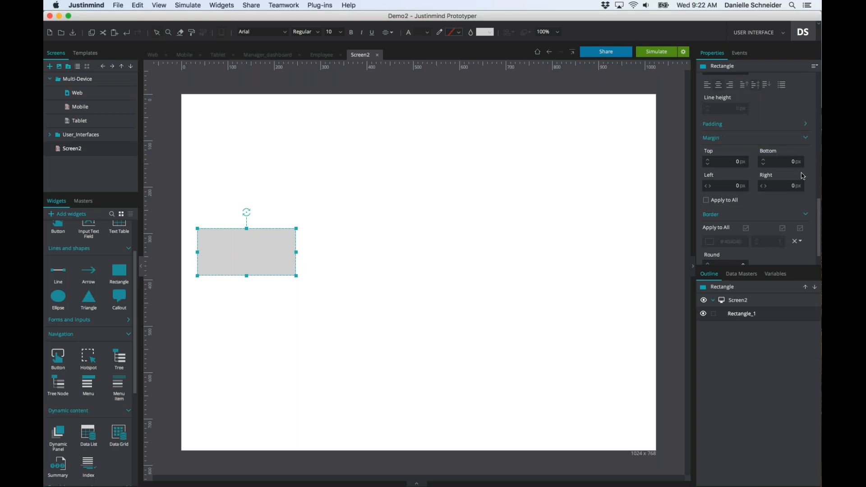
pyautogui.click(794, 186)
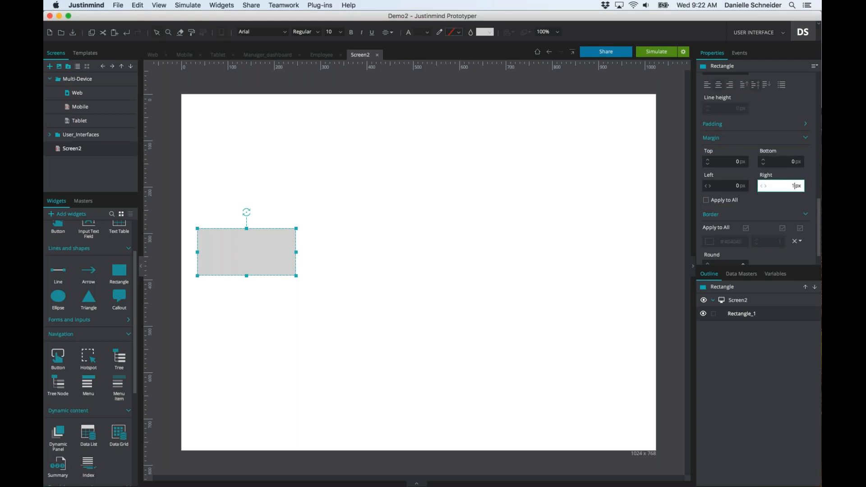
pyautogui.write('1')
pyautogui.press('Return')
# Set the rectangle's width to 50% and move it flush against the left edge of the screen
pyautogui.scroll(1, 796, 155)
pyautogui.scroll(5, 796, 155)
pyautogui.click(767, 136)
pyautogui.click(764, 158)
pyautogui.doubleClick(741, 136)
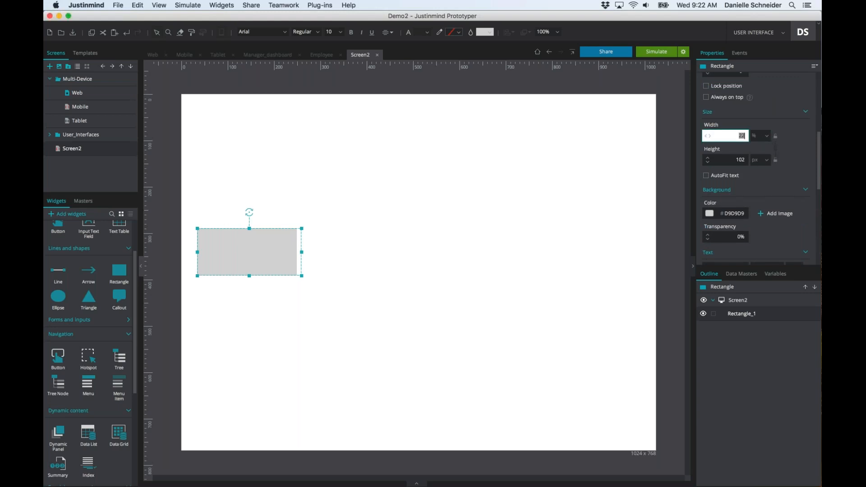
pyautogui.write('50')
pyautogui.press('Return')
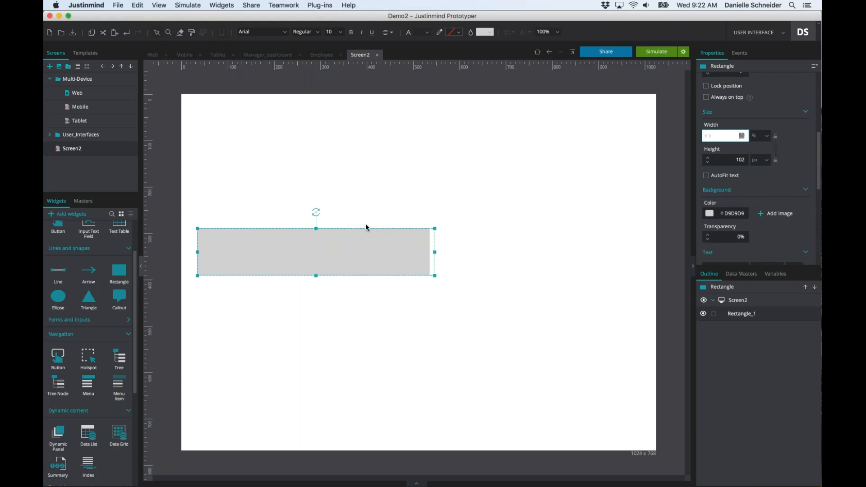
pyautogui.moveTo(338, 250); pyautogui.dragTo(330, 249)
pyautogui.click(330, 307)
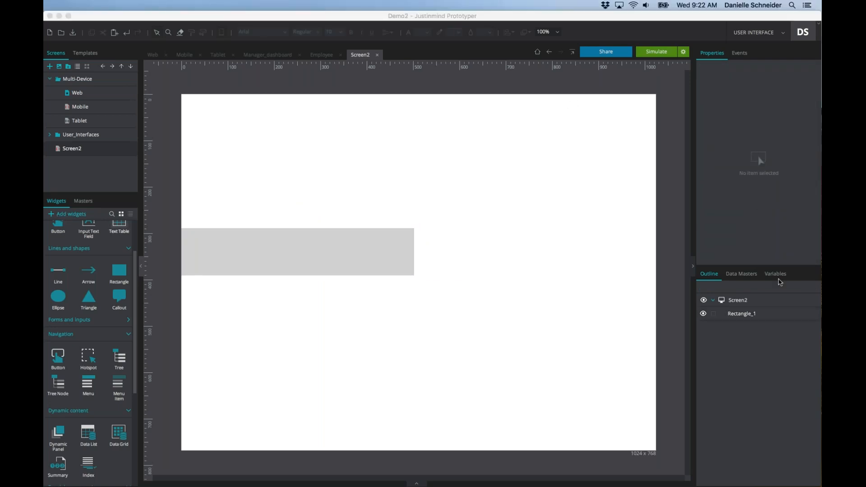
# Place a second rectangle beside the first at about X 511, Y 289, and set its width to 50%
pyautogui.moveTo(119, 271); pyautogui.dragTo(420, 229)
pyautogui.click(767, 136)
pyautogui.click(760, 159)
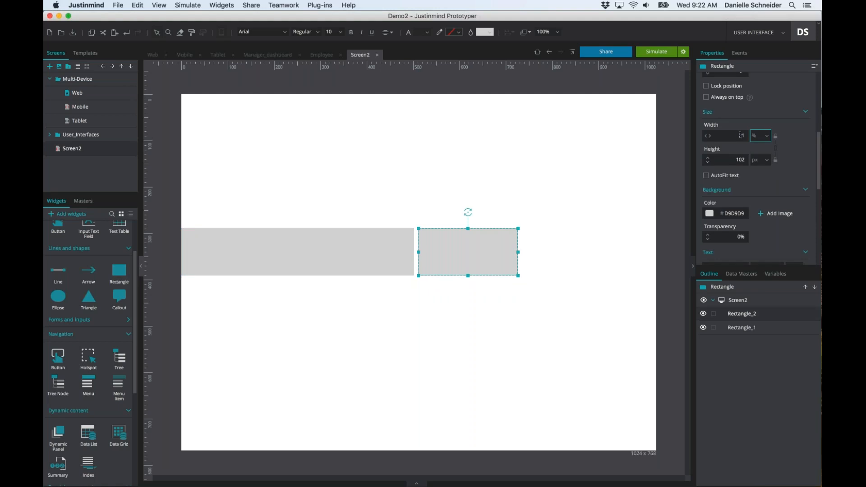
pyautogui.click(741, 136)
pyautogui.write('50')
pyautogui.press('Return')
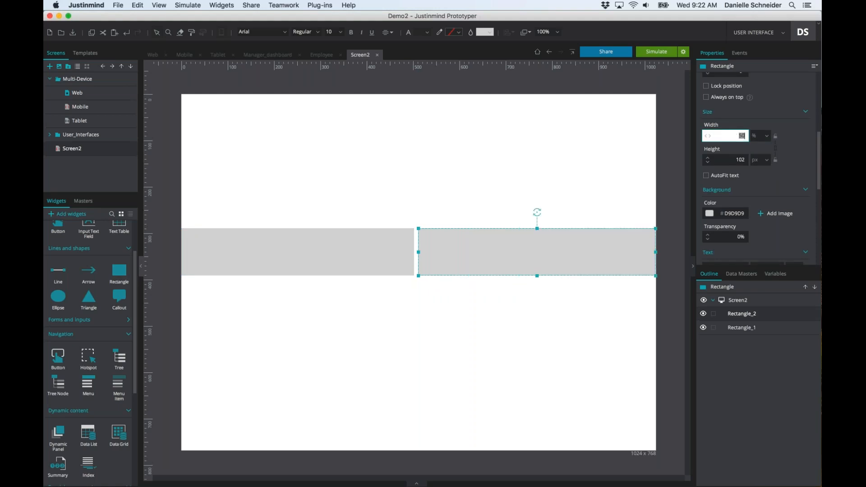
pyautogui.click(562, 206)
pyautogui.click(562, 257)
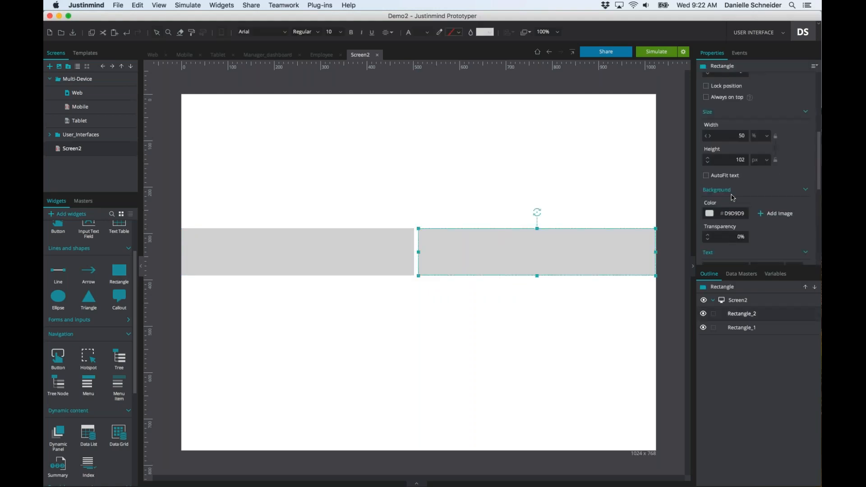
# Display the second rectangle's pin position options and set its horizontal position to Pin to right
pyautogui.scroll(2, 752, 183)
pyautogui.scroll(1, 708, 166)
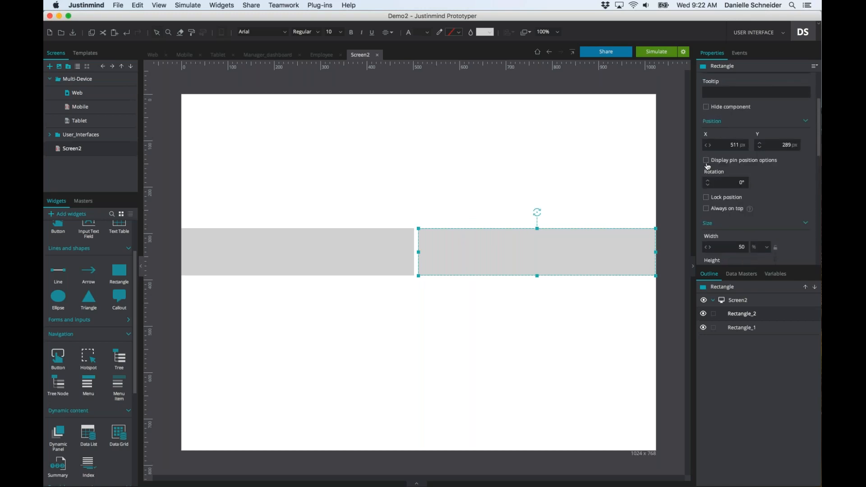
pyautogui.click(706, 164)
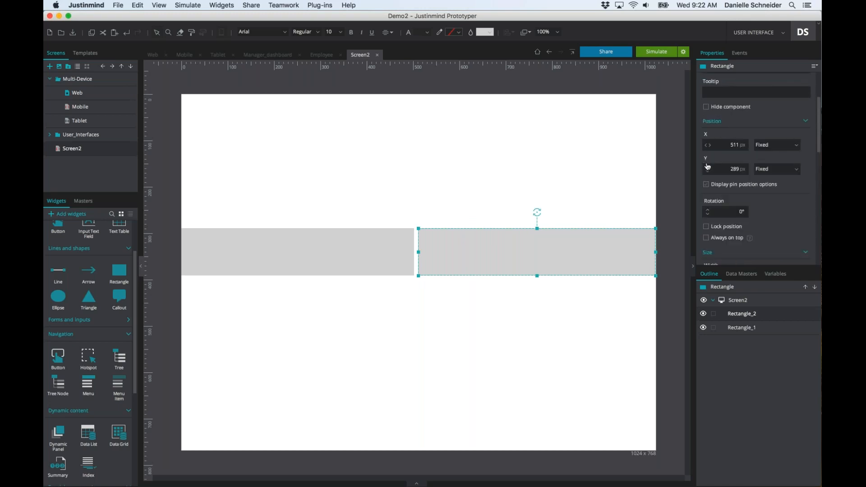
pyautogui.click(795, 145)
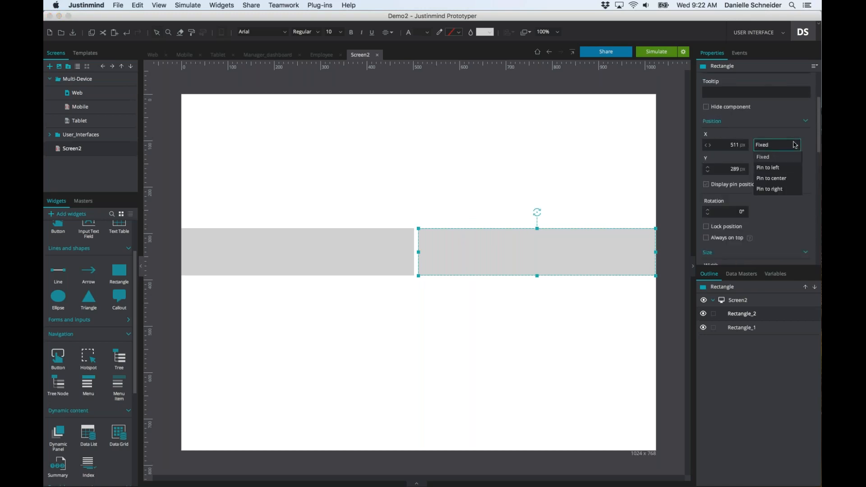
pyautogui.click(782, 190)
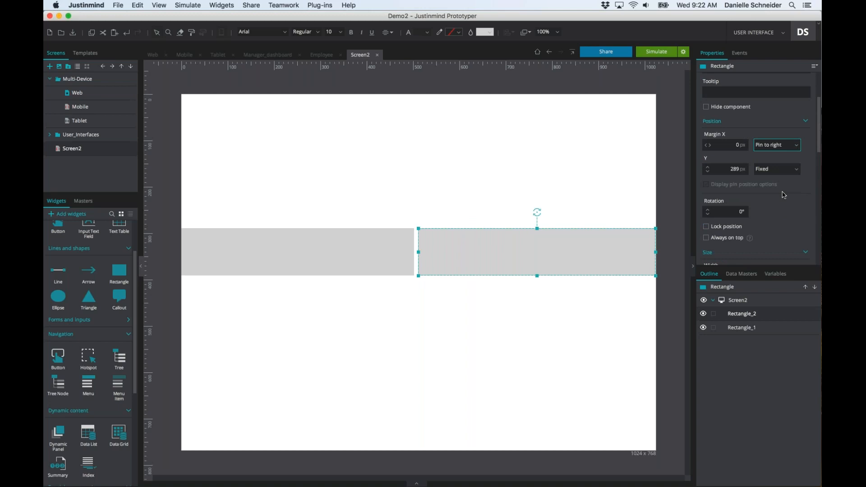
pyautogui.click(618, 166)
# Simulate Screen2 at full browser width, check the rectangles while narrowing the window, and close the simulation
pyautogui.click(657, 51)
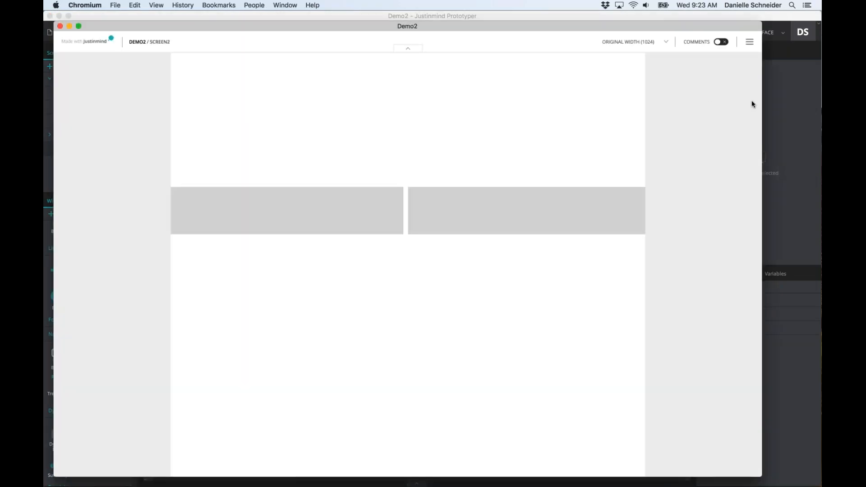
pyautogui.click(632, 42)
pyautogui.click(617, 73)
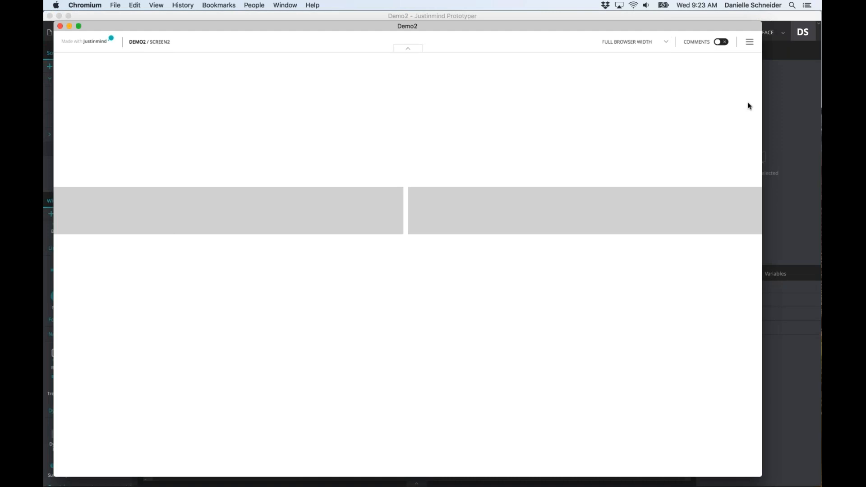
pyautogui.moveTo(759, 108); pyautogui.dragTo(639, 148)
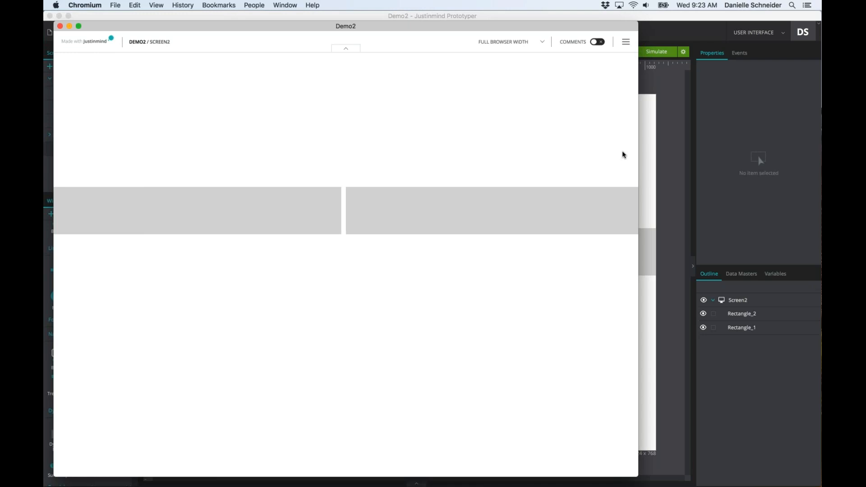
pyautogui.moveTo(635, 232); pyautogui.dragTo(597, 226)
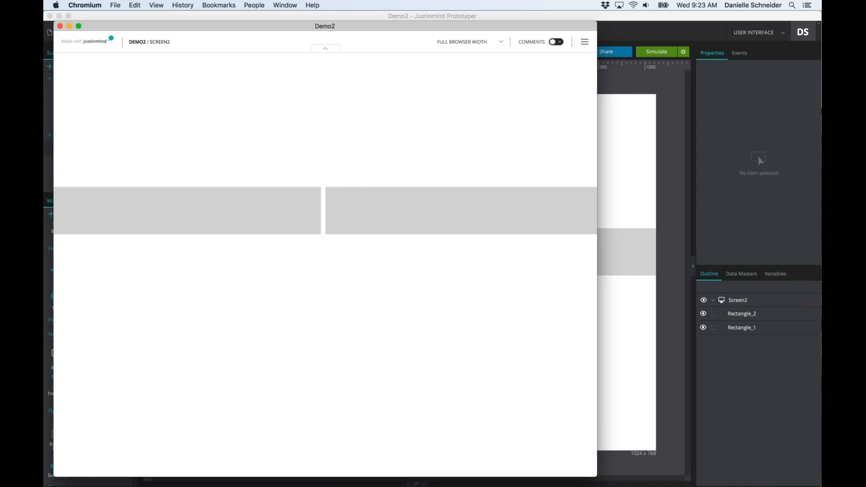
pyautogui.click(60, 26)
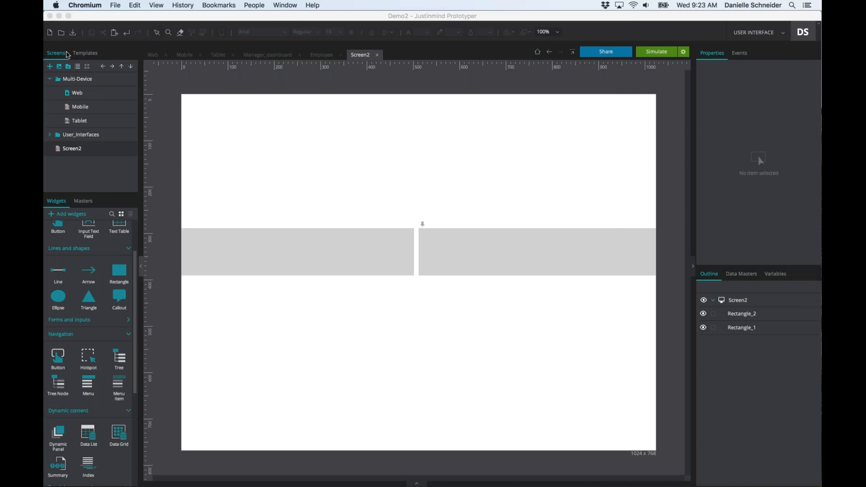
# Create a new screen named Android for the Android Phone device, 360 x 640 px, based on Template 1
pyautogui.click(52, 68)
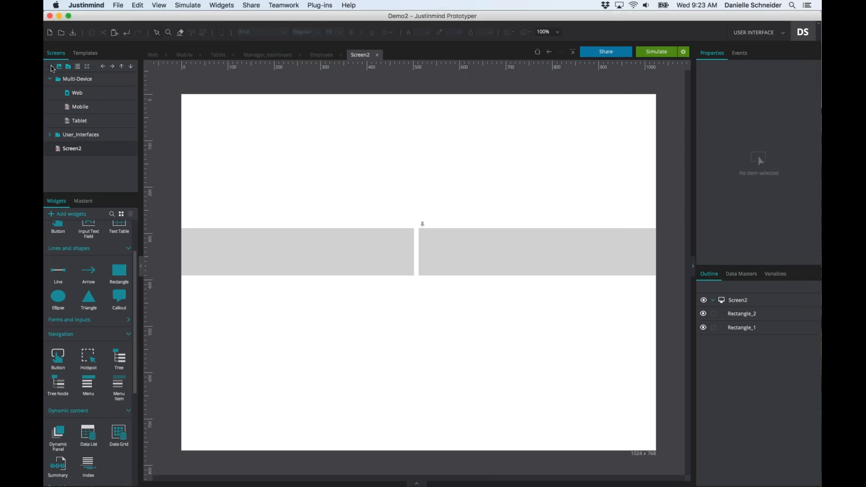
pyautogui.click(51, 67)
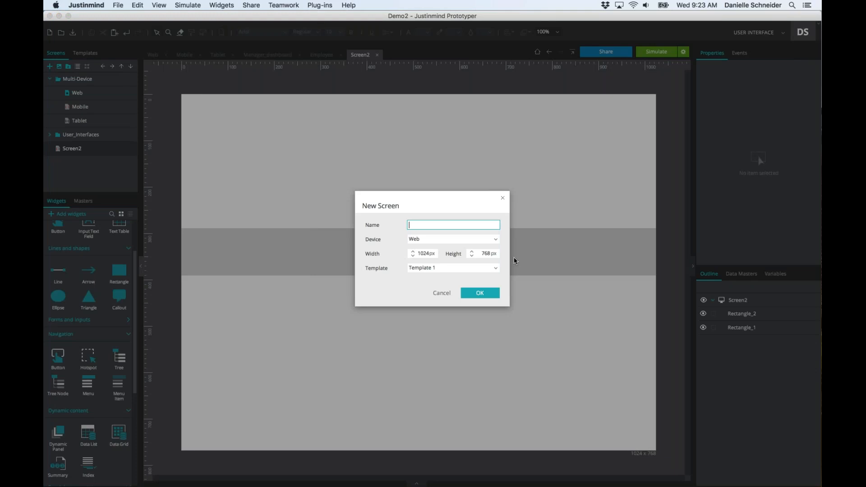
pyautogui.write('Android')
pyautogui.click(492, 240)
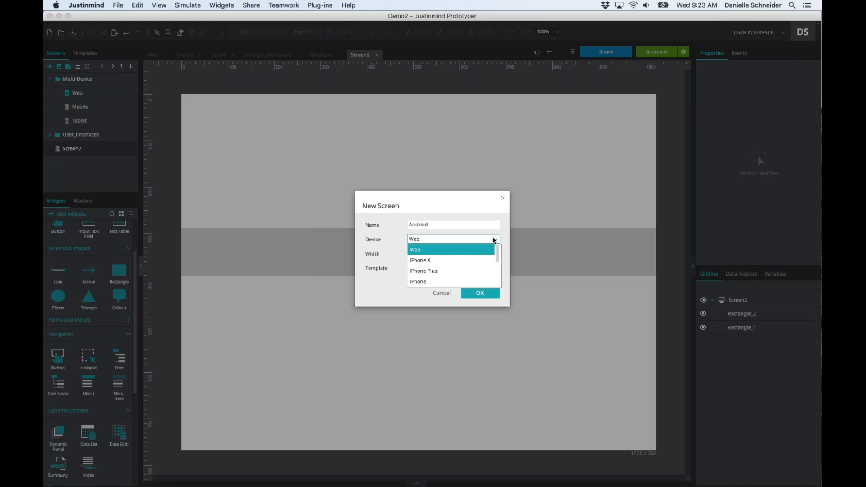
pyautogui.scroll(-1, 469, 272)
pyautogui.scroll(-1, 469, 269)
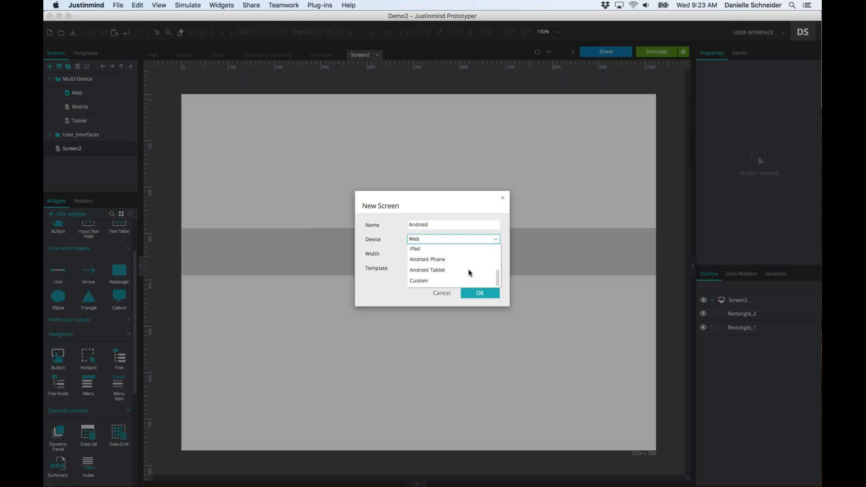
pyautogui.click(448, 260)
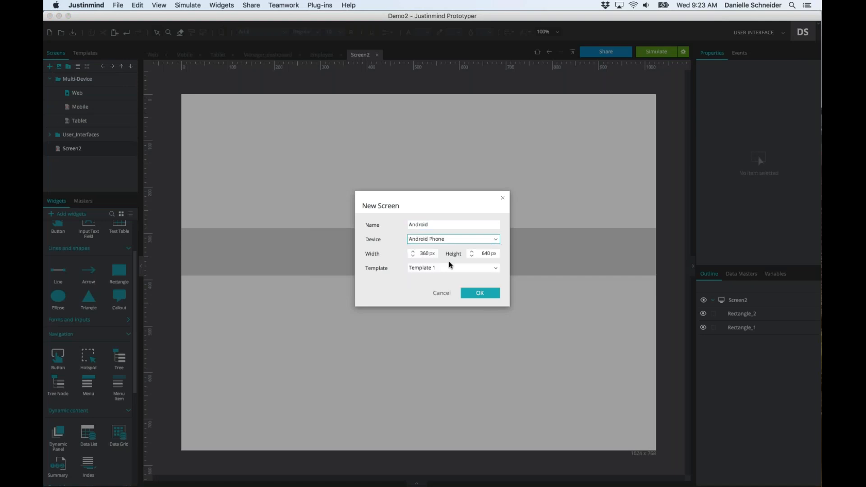
pyautogui.click(480, 294)
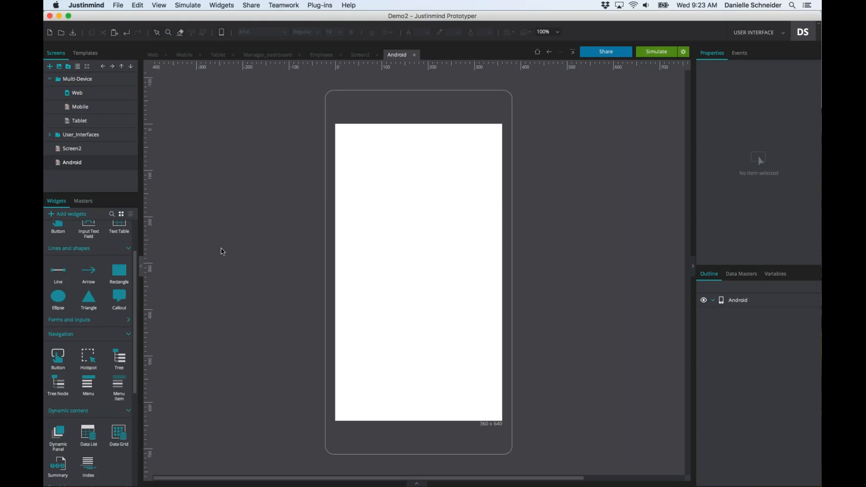
# Collapse the Basic widgets and place the Android Phone library's Contacts screen example on the Android screen at X 0, Y 0
pyautogui.scroll(2, 119, 271)
pyautogui.click(128, 227)
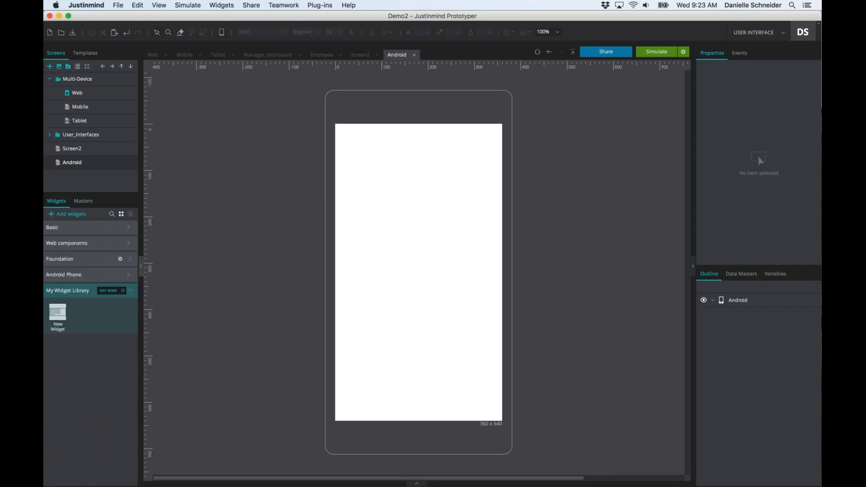
pyautogui.click(130, 276)
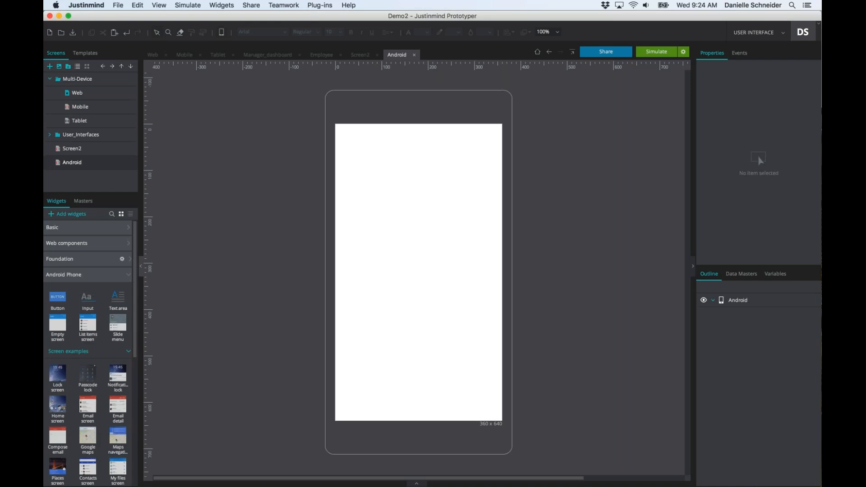
pyautogui.moveTo(96, 465); pyautogui.dragTo(336, 128)
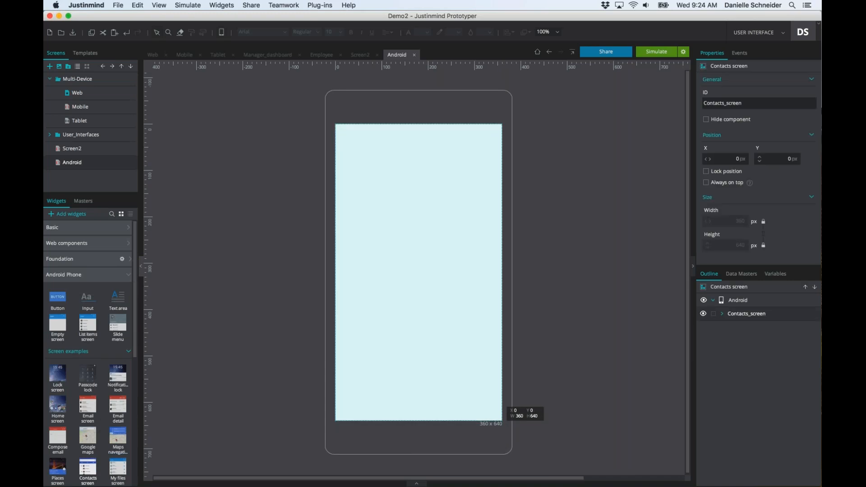
# Select the Android screen itself and widen it to about 496 px, keeping its height of 640 px
pyautogui.scroll(-1, 417, 272)
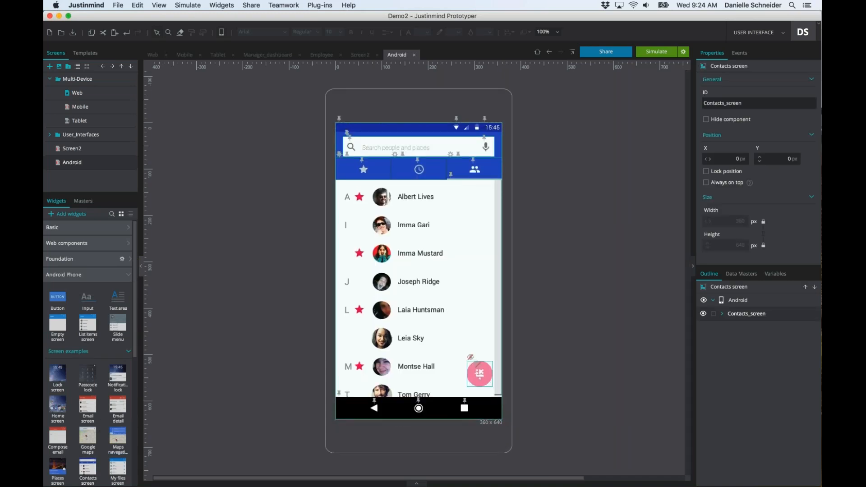
pyautogui.scroll(1, 518, 247)
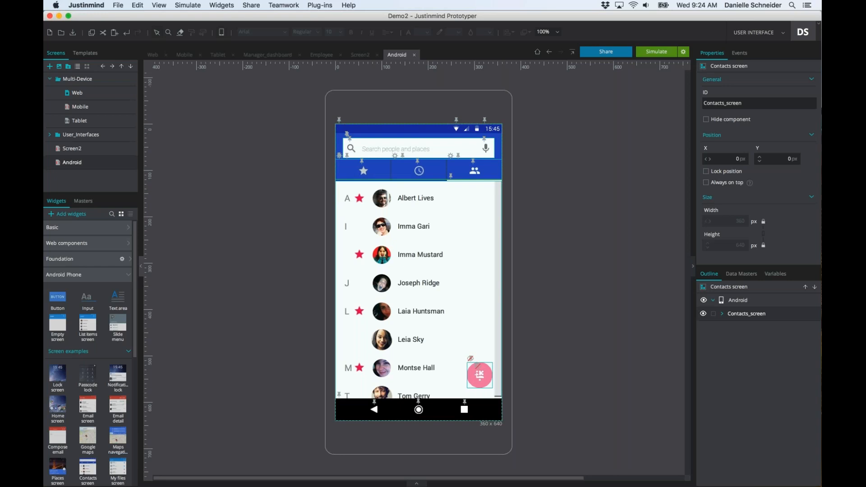
pyautogui.click(503, 211)
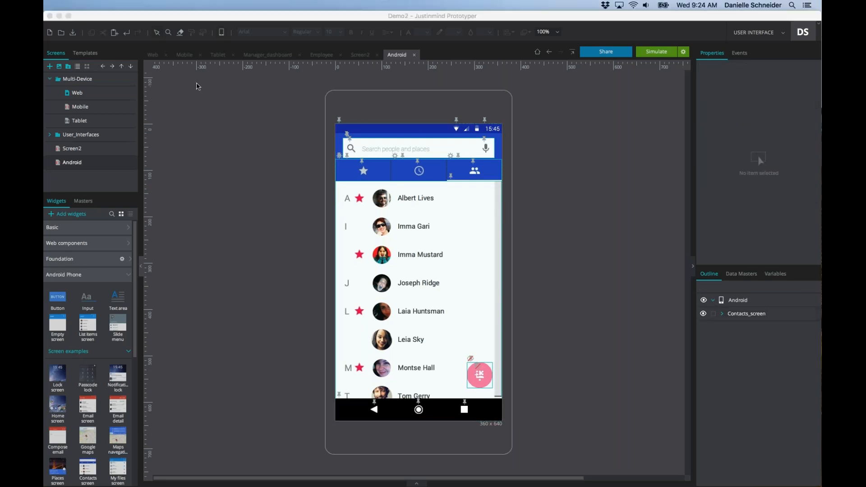
pyautogui.click(781, 302)
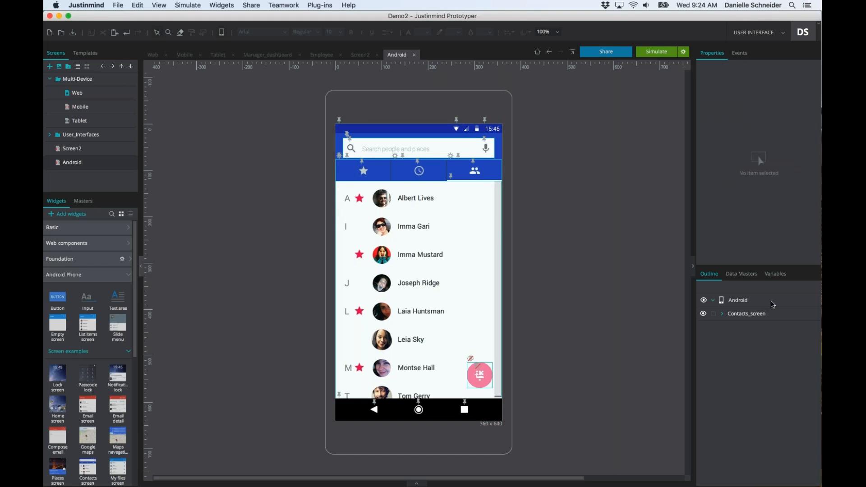
pyautogui.click(747, 301)
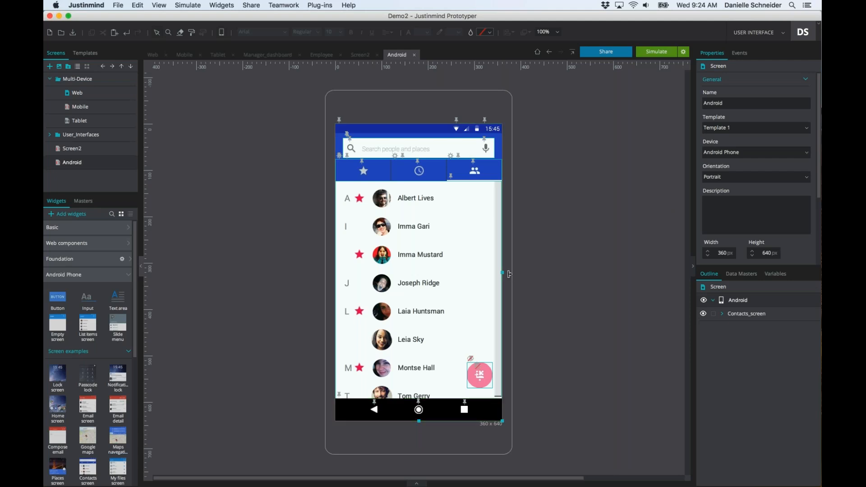
pyautogui.moveTo(509, 274); pyautogui.dragTo(566, 274)
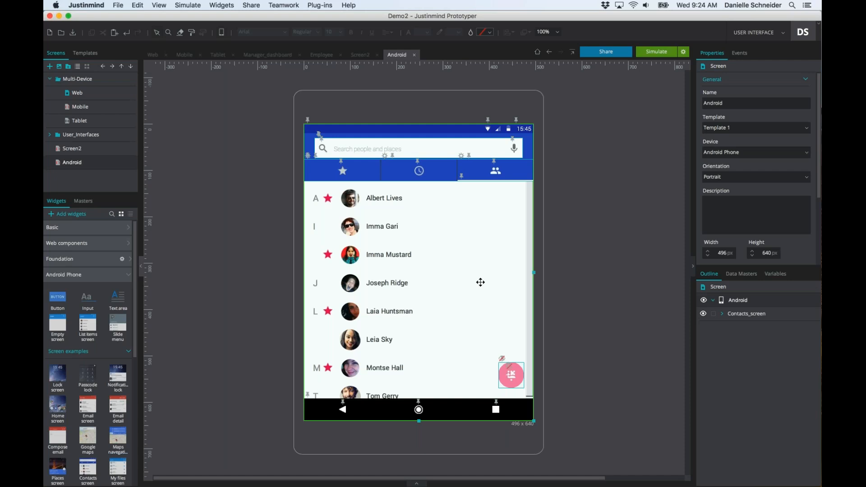
# Switch the Android screen's orientation to Landscape and select the Contacts screen component on it
pyautogui.click(806, 179)
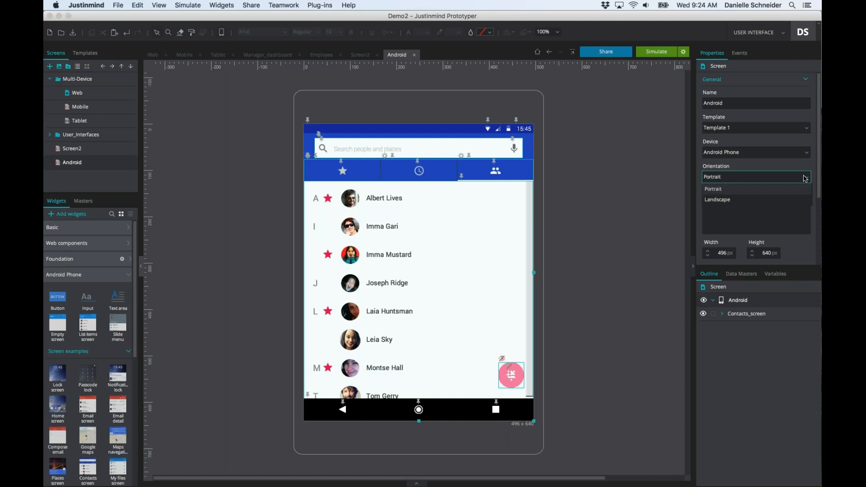
pyautogui.click(784, 200)
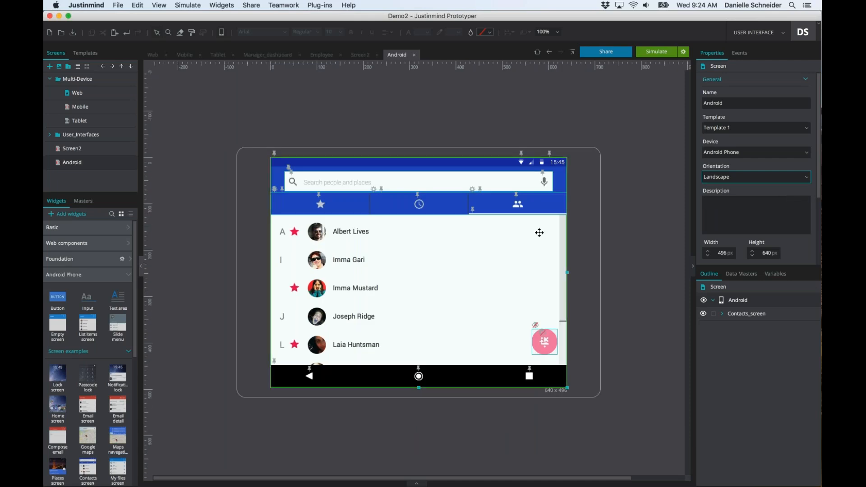
pyautogui.click(562, 247)
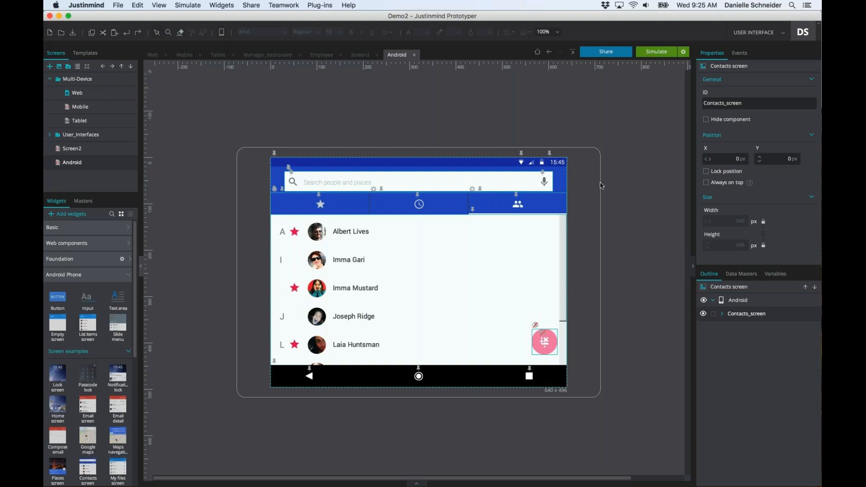
# Expand Contacts_screen and its Status-bar in the outline to examine their component structure, and clear the selection
pyautogui.click(722, 315)
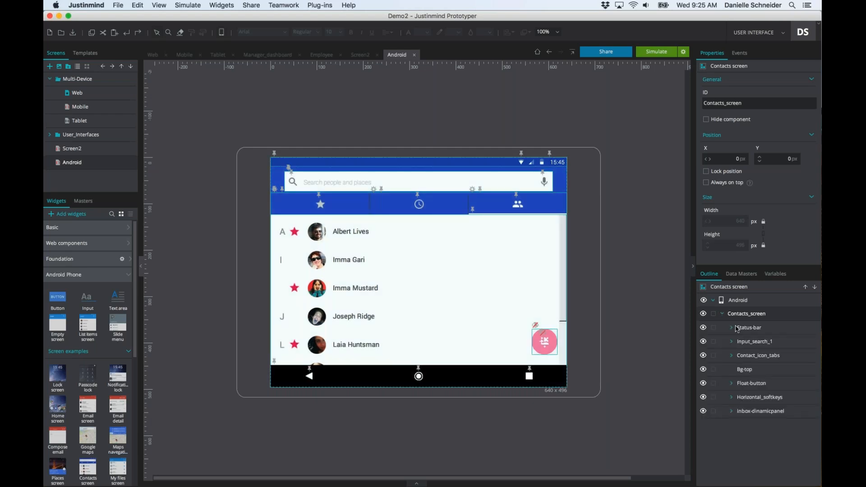
pyautogui.click(736, 327)
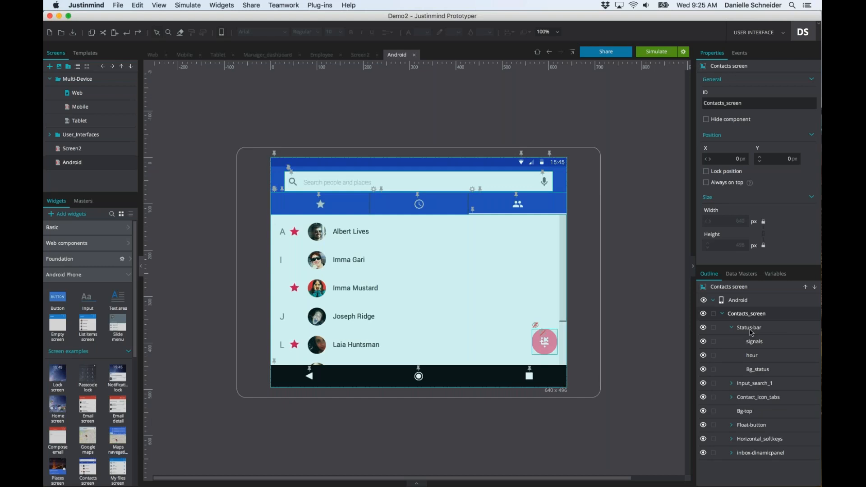
pyautogui.click(750, 329)
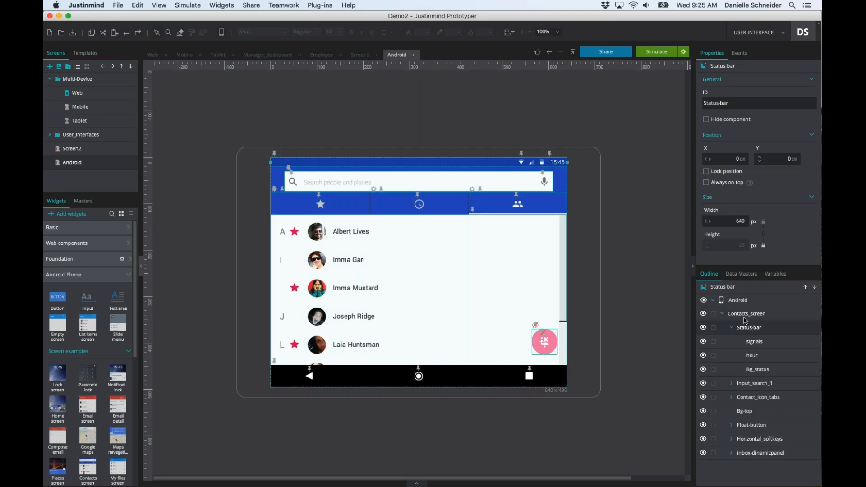
pyautogui.click(744, 318)
pyautogui.click(623, 159)
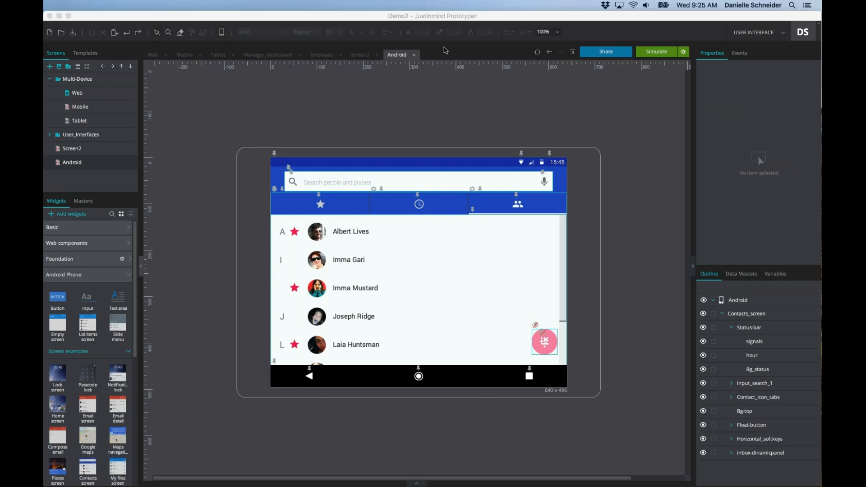
# Open the Web screen and examine the sections inside Screen_1, selecting the Footer-2_1 footer
pyautogui.click(111, 89)
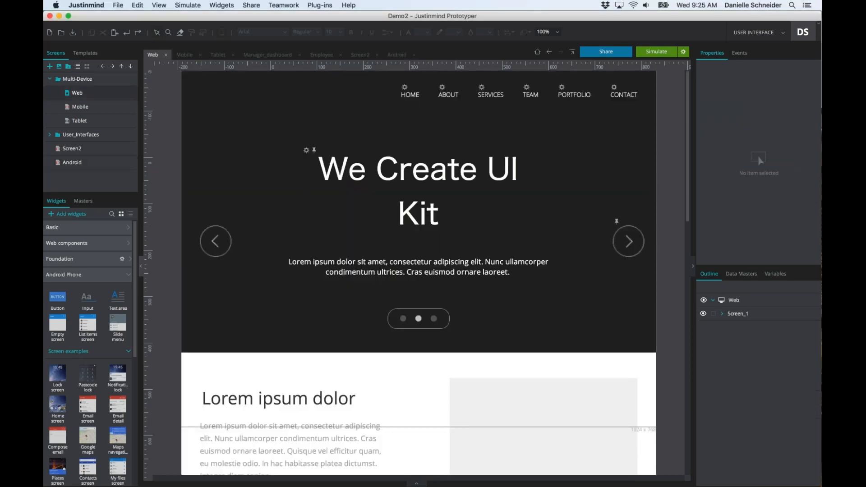
pyautogui.click(723, 313)
pyautogui.click(745, 327)
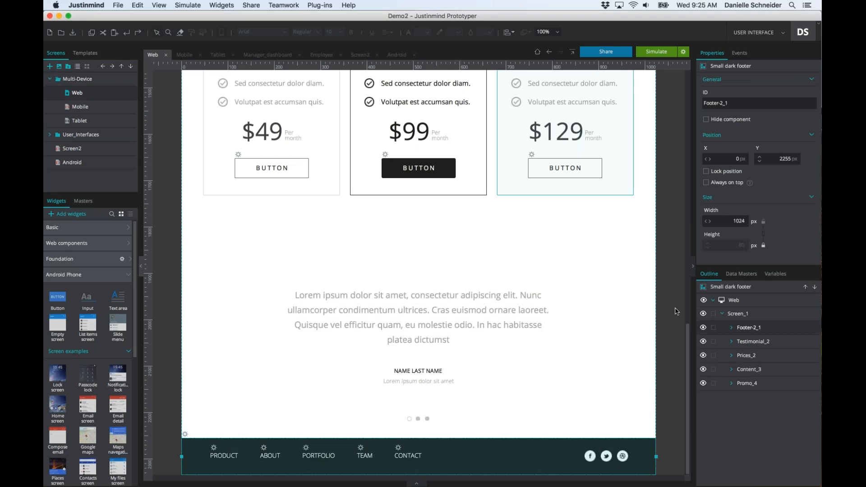
pyautogui.scroll(20, 533, 104)
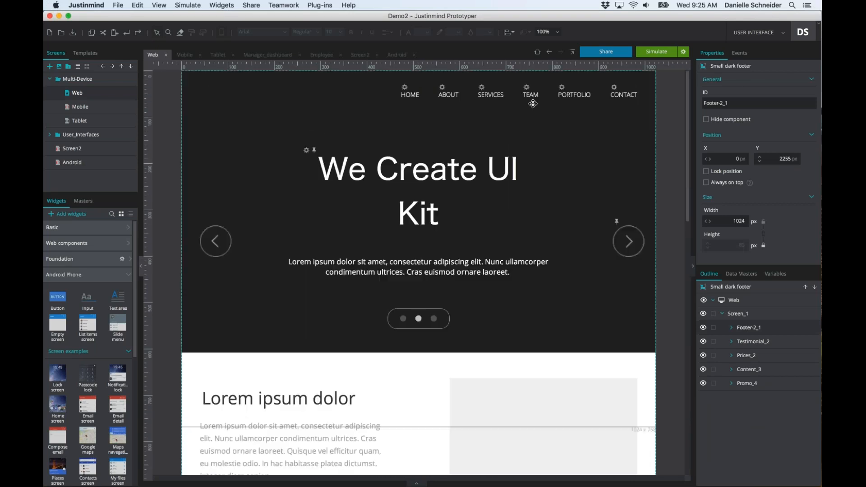
# Group the six navigation texts, from HOME through CONTACT, in the Web screen's Promo_4 header
pyautogui.press('super+Tab')
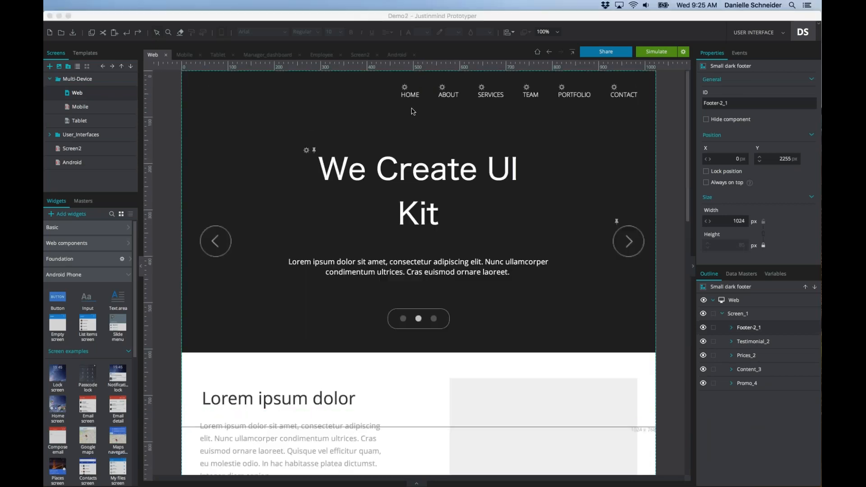
pyautogui.click(414, 94)
pyautogui.click(411, 94)
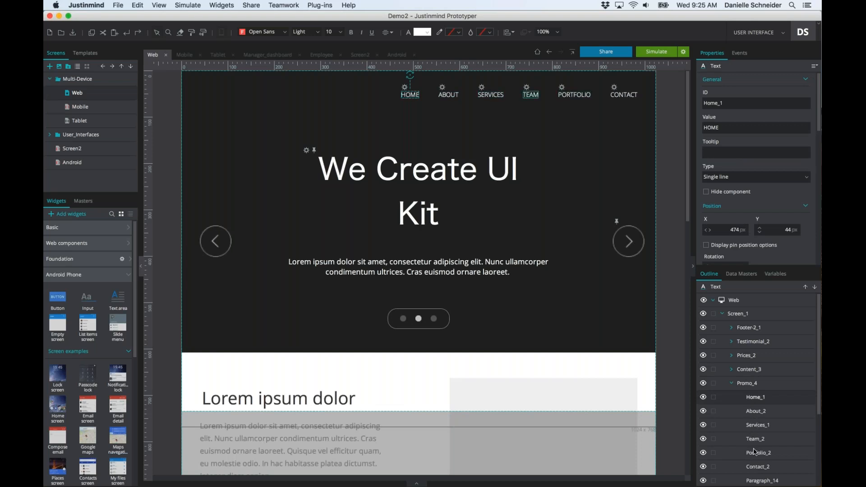
pyautogui.keyDown('shift'); pyautogui.click(754, 467); pyautogui.keyUp('shift')
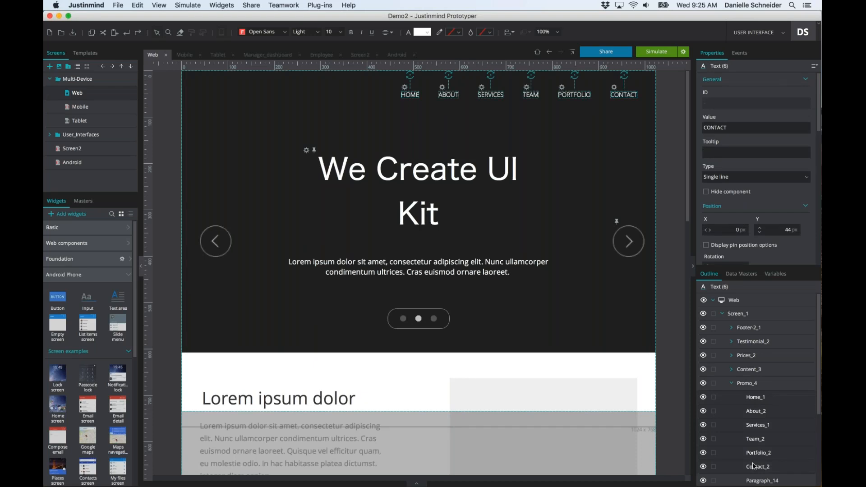
pyautogui.press('super+g')
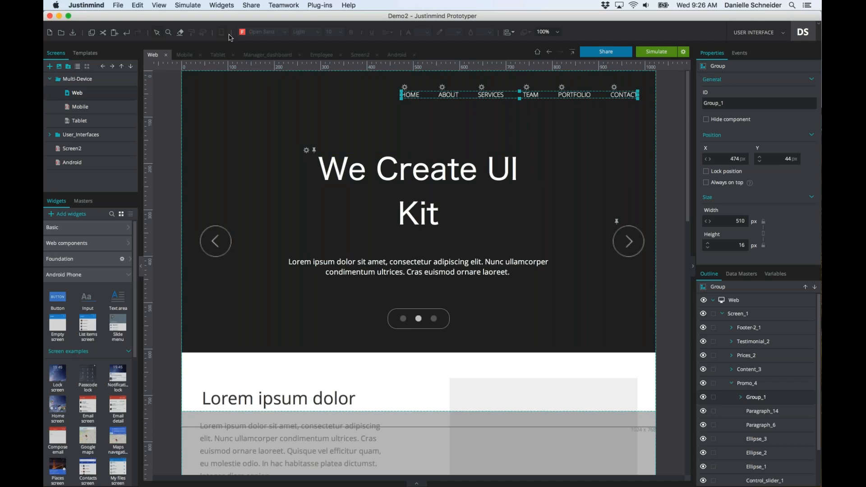
# Minimize the prototype window, switch to Preview, and view the DeveloperView and ReviewerEmail images
pyautogui.click(59, 16)
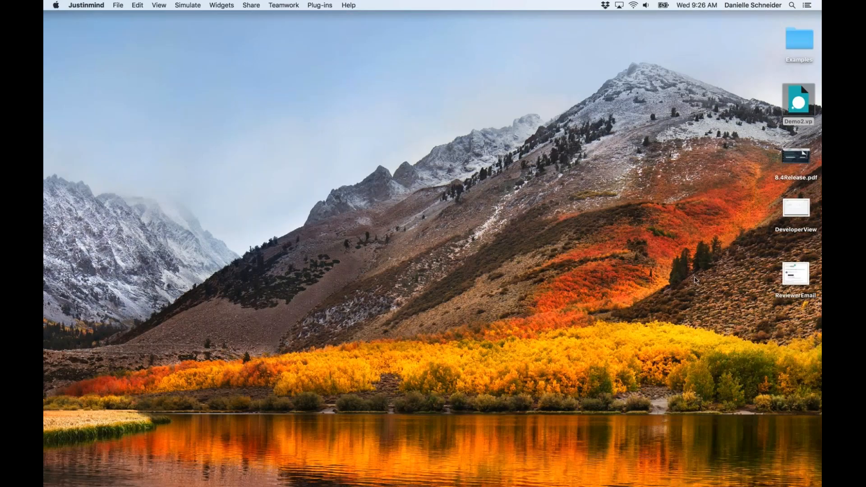
pyautogui.click(663, 472)
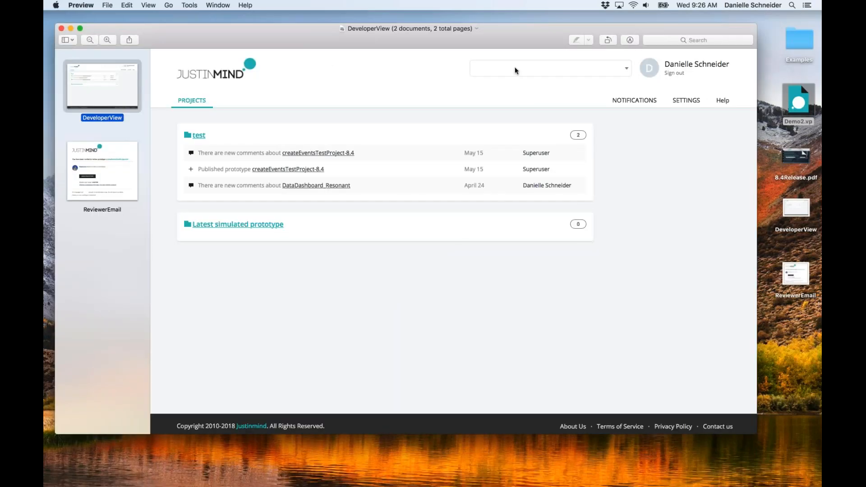
pyautogui.click(556, 34)
pyautogui.click(79, 152)
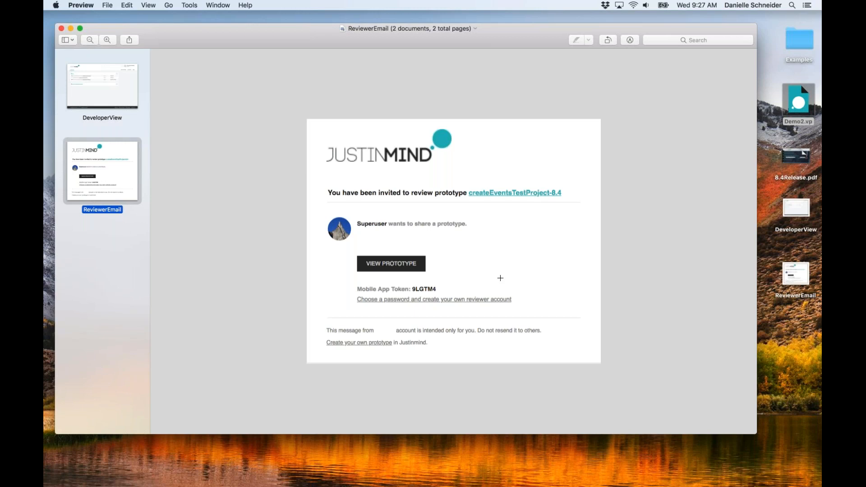
# Point out the reviewer account creation link in the ReviewerEmail image with a selection rectangle, and move the rectangle above the e-mail
pyautogui.moveTo(352, 294); pyautogui.dragTo(536, 311)
pyautogui.moveTo(507, 302); pyautogui.dragTo(501, 85)
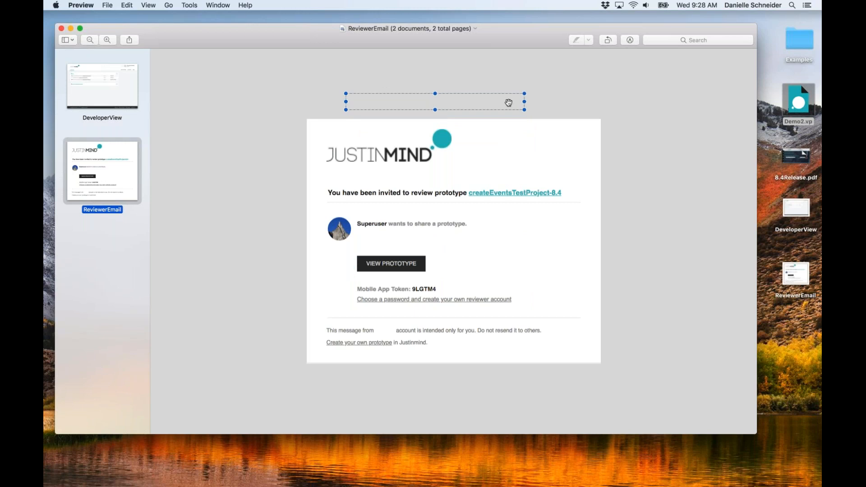
pyautogui.click(698, 54)
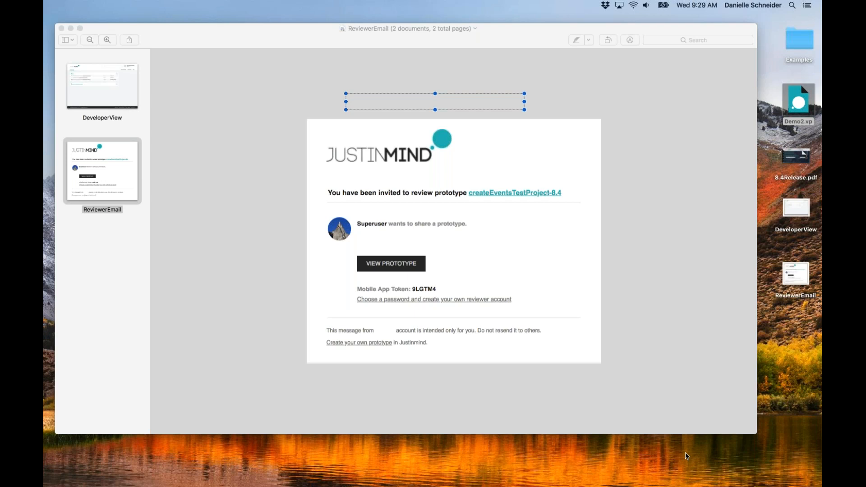
# Return to Justinmind, select the "We Create UI Kit" heading on the Web screen, and examine its position and size properties
pyautogui.moveTo(675, 485)
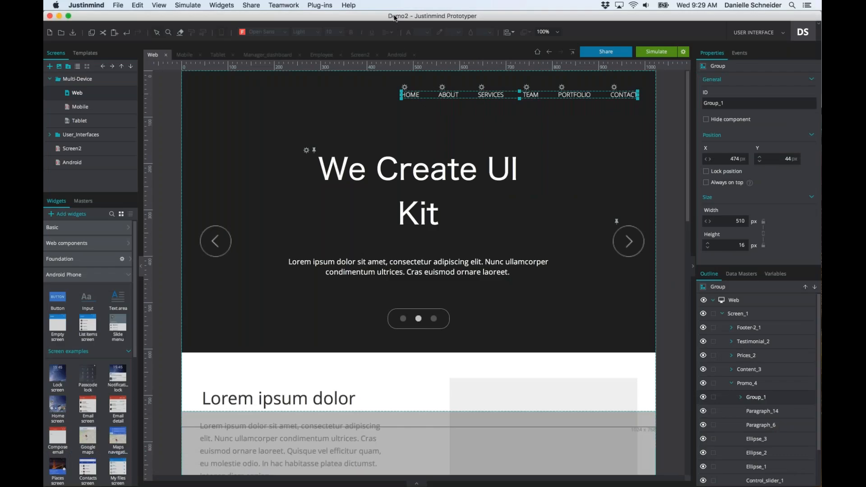
pyautogui.click(394, 183)
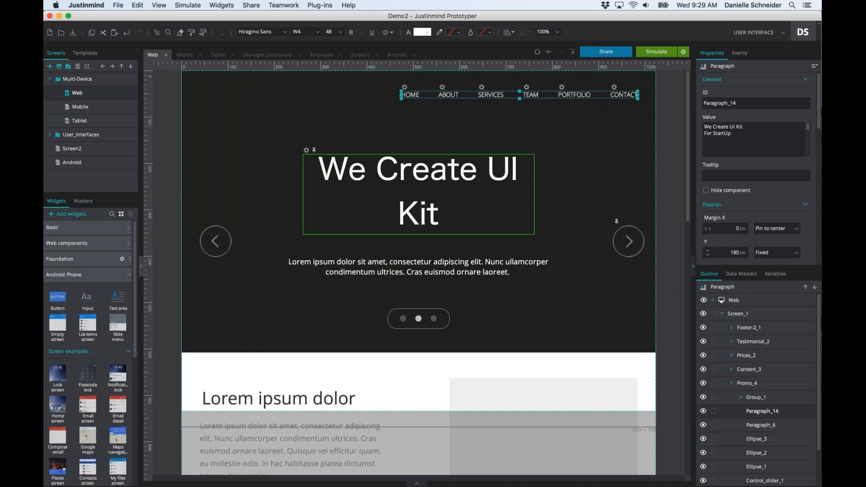
pyautogui.click(655, 48)
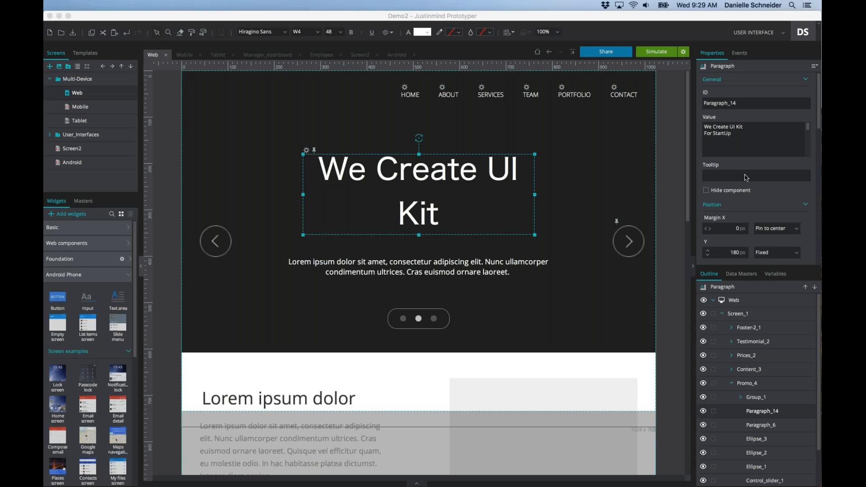
pyautogui.scroll(-5, 747, 180)
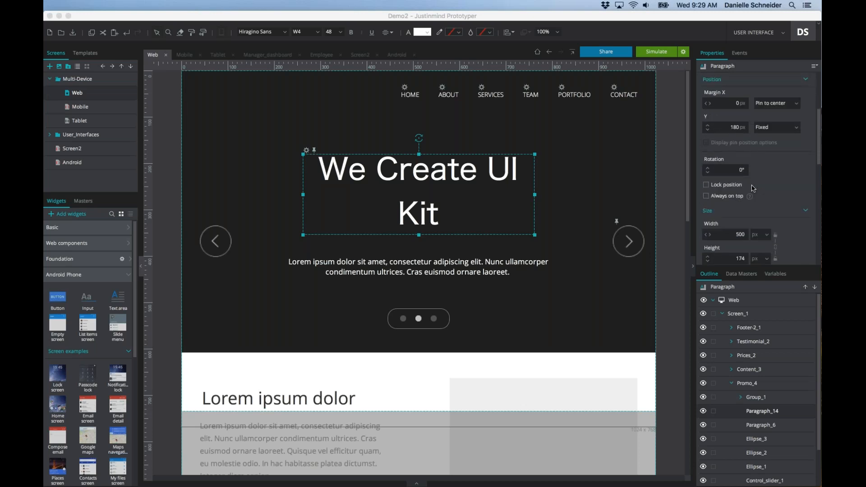
pyautogui.scroll(-1, 775, 189)
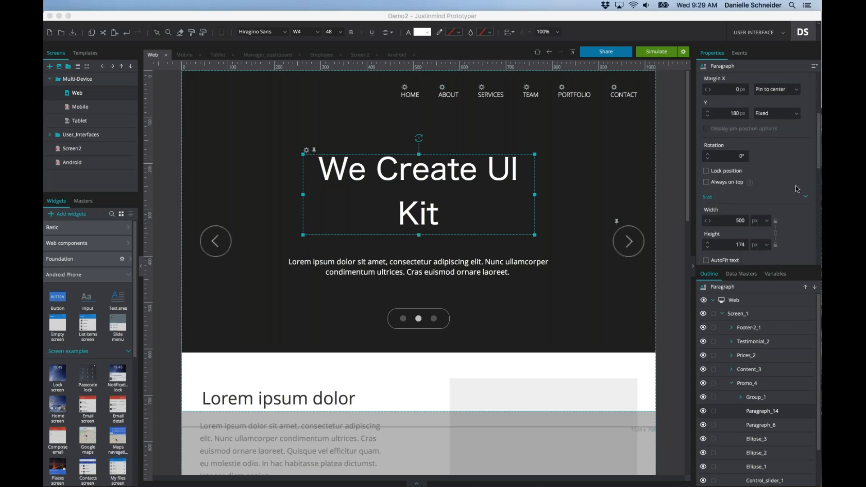
pyautogui.scroll(1, 798, 189)
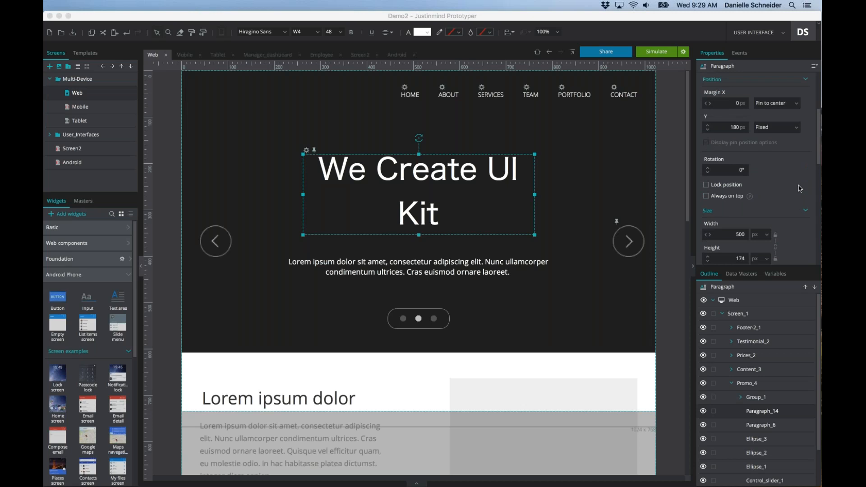
pyautogui.scroll(2, 800, 188)
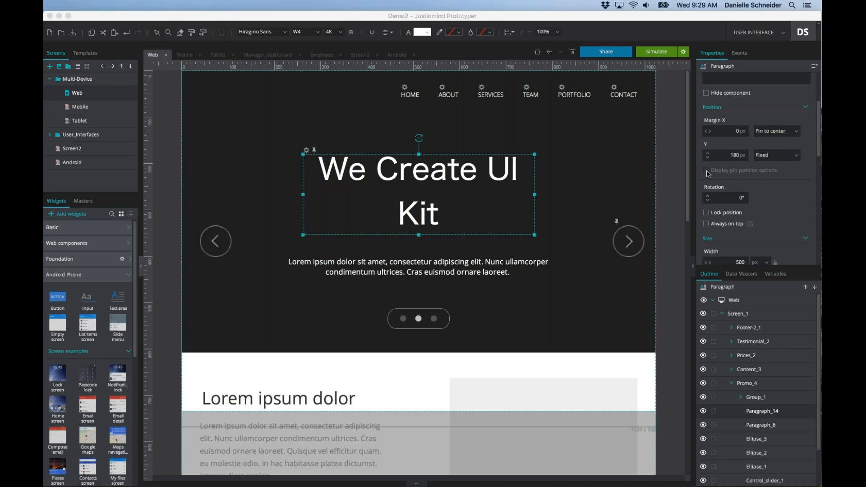
# Check the heading's horizontal pin choices without changing them, and show its width unit choices, px and %
pyautogui.click(790, 135)
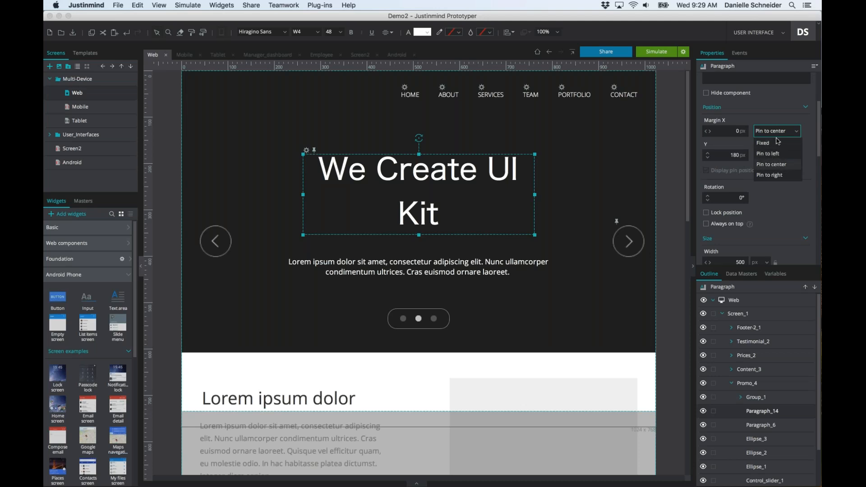
pyautogui.click(780, 108)
pyautogui.click(780, 108)
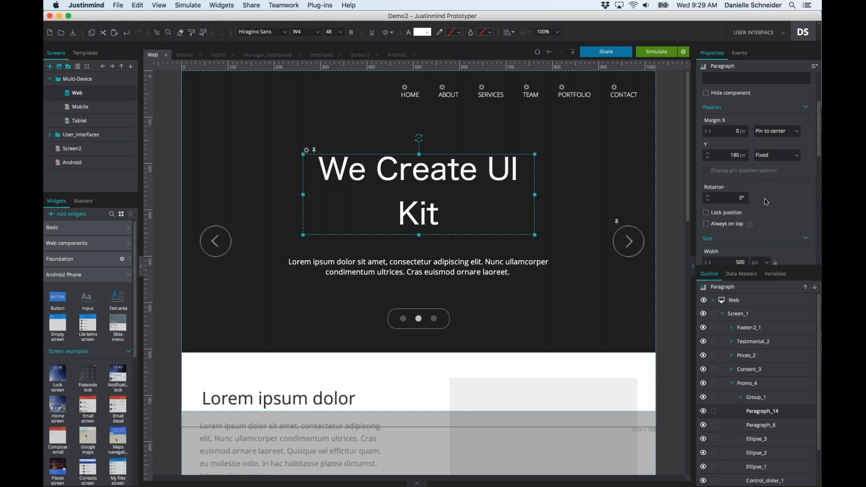
pyautogui.scroll(-3, 768, 207)
pyautogui.click(762, 221)
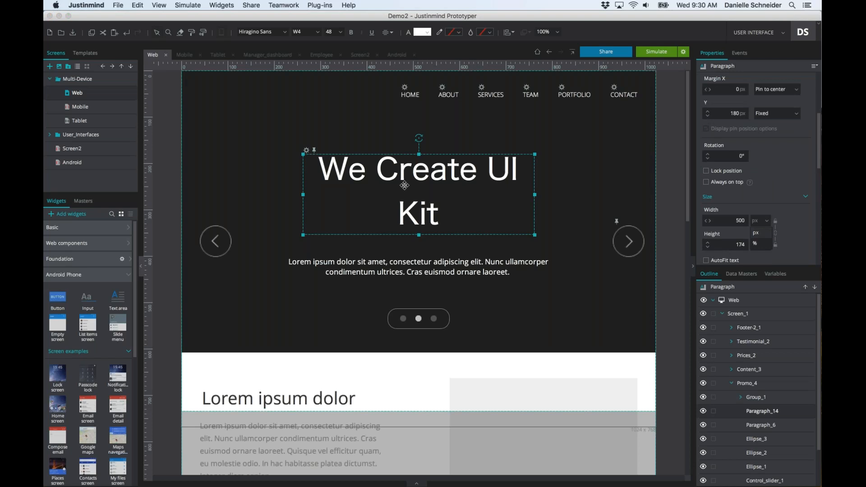
pyautogui.click(797, 201)
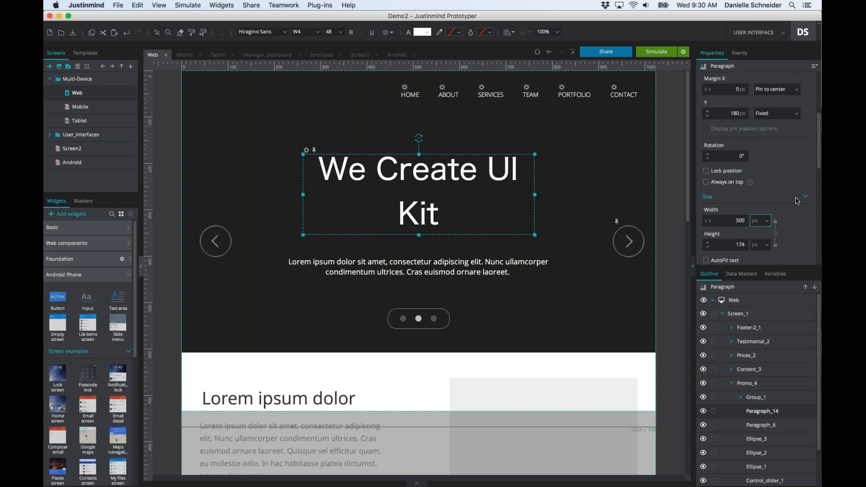
pyautogui.click(797, 200)
pyautogui.click(226, 318)
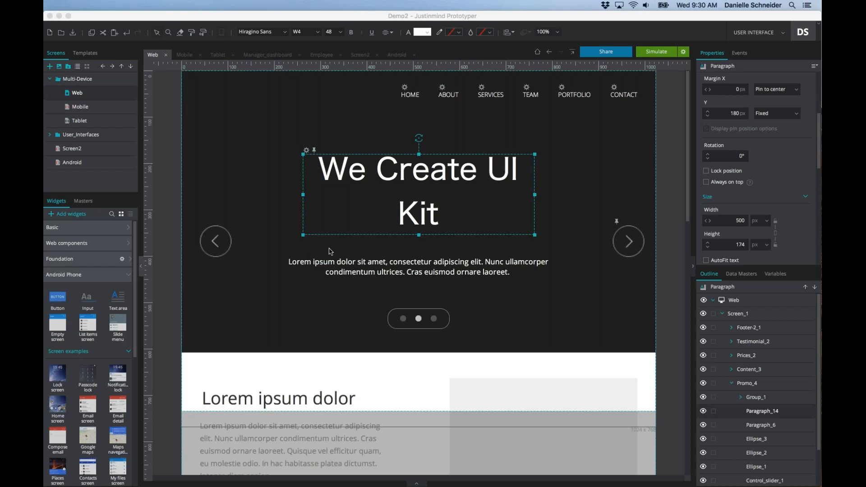
# Switch to the Scenarios module and add a Screen and an Action component side by side above the Employee screen in User flow 2 - employee
pyautogui.click(755, 33)
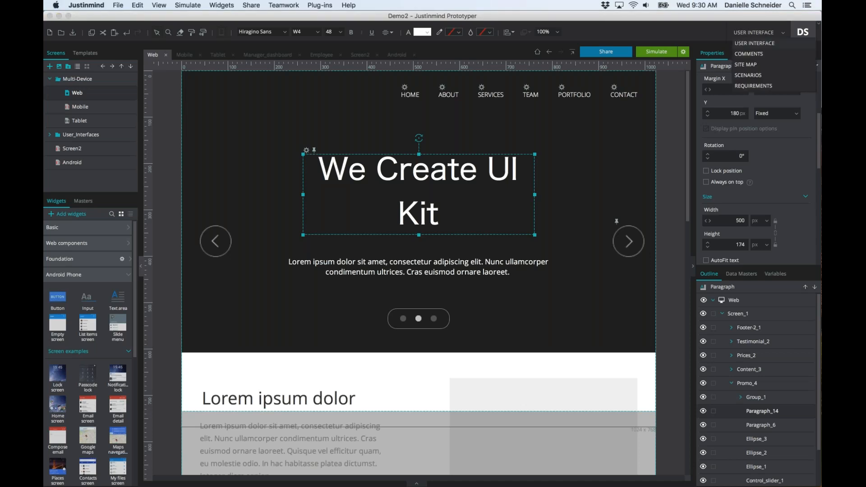
pyautogui.click(750, 75)
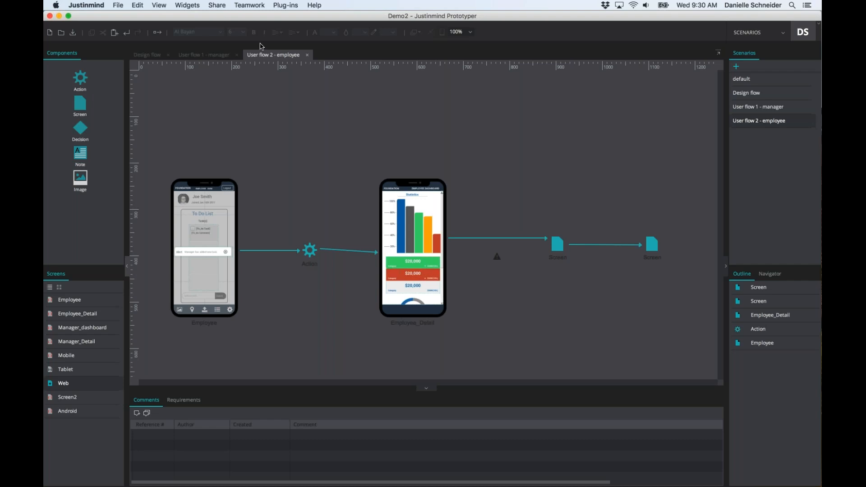
pyautogui.moveTo(78, 102); pyautogui.dragTo(187, 107)
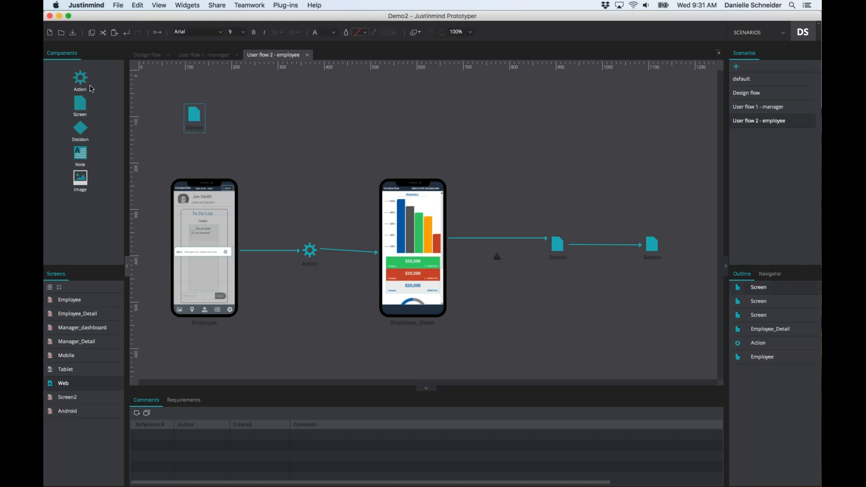
pyautogui.moveTo(79, 84); pyautogui.dragTo(244, 104)
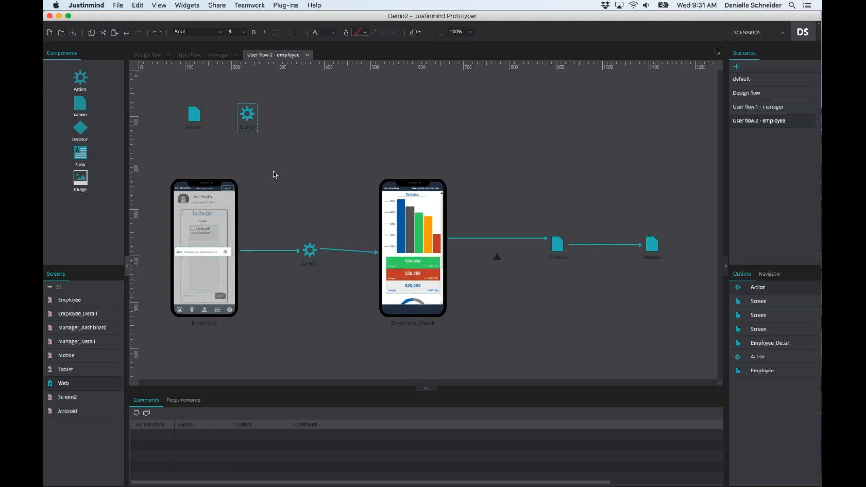
# Connect the new Screen component to the new Action component with an arrow
pyautogui.click(193, 115)
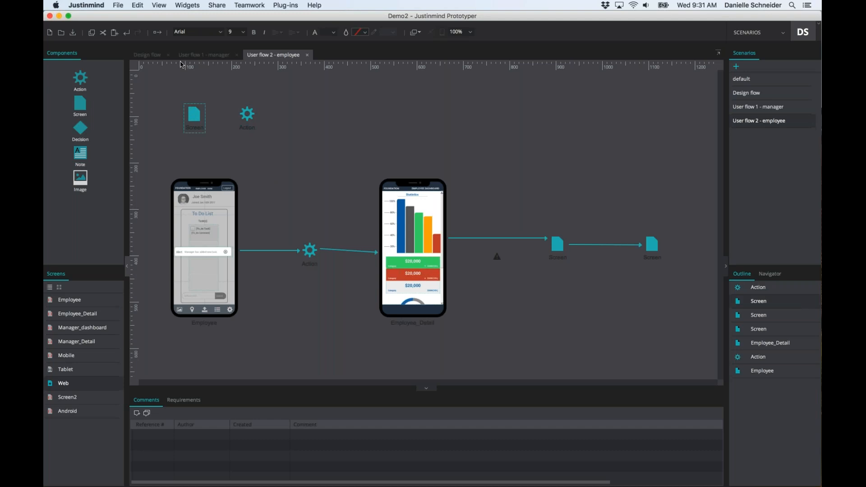
pyautogui.click(157, 33)
pyautogui.moveTo(202, 113); pyautogui.dragTo(252, 114)
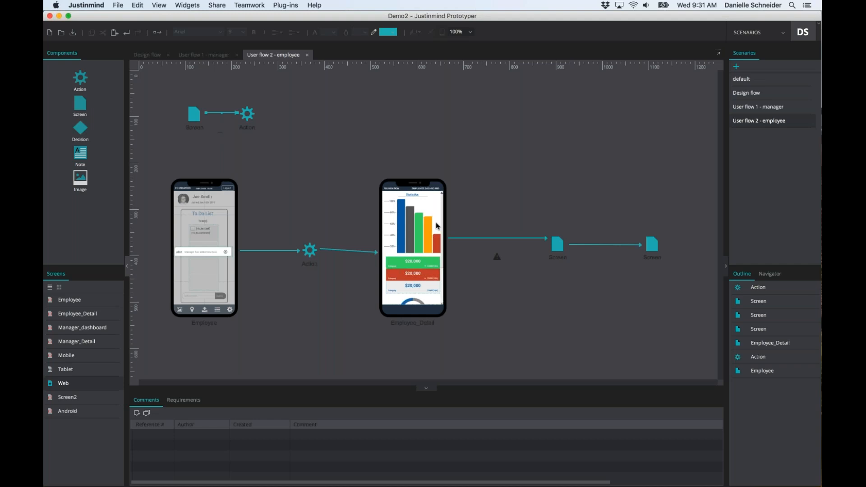
pyautogui.click(550, 380)
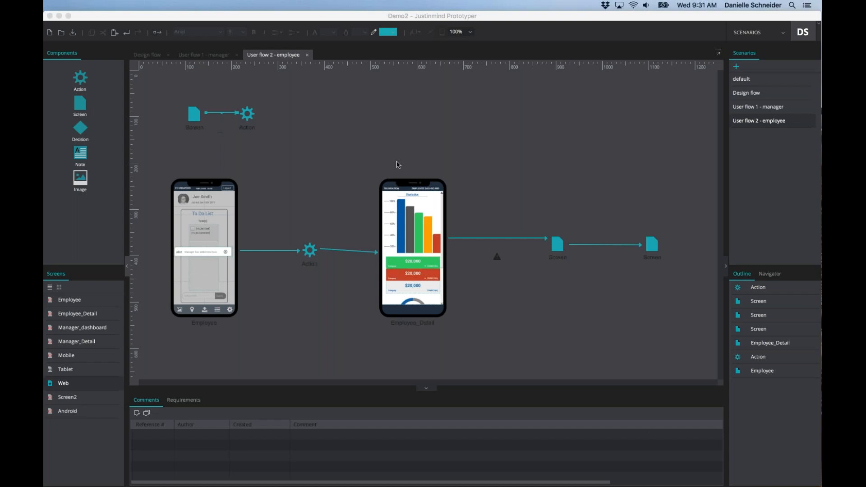
pyautogui.click(408, 102)
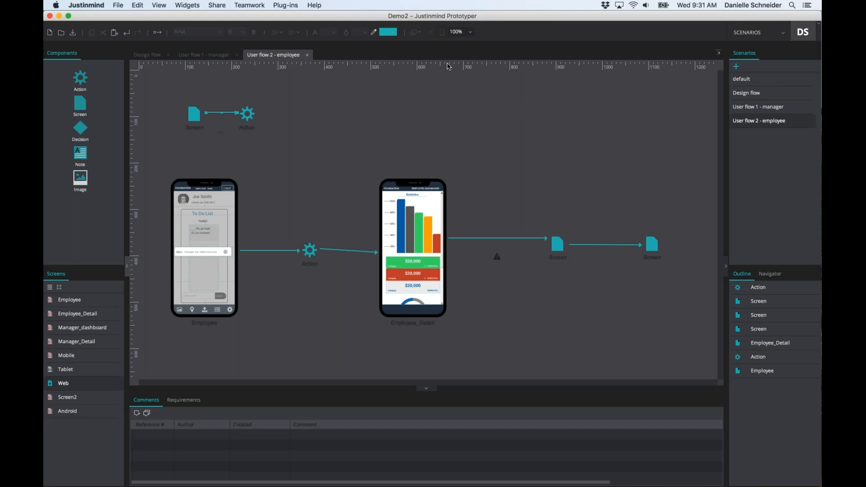
# Return to the User Interface module and create a new Web master named Master
pyautogui.click(779, 31)
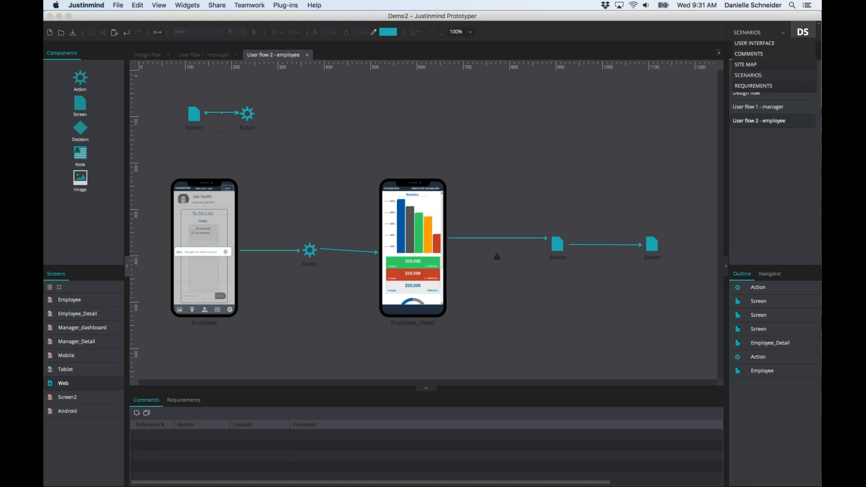
pyautogui.click(754, 43)
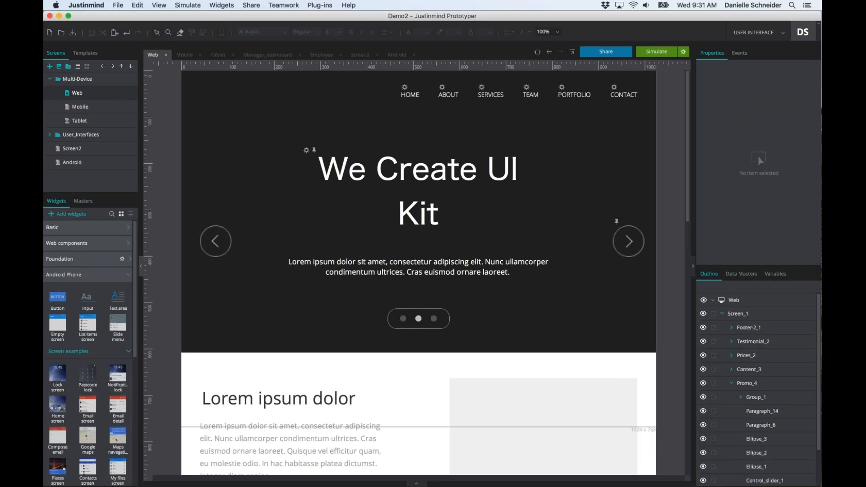
pyautogui.click(83, 201)
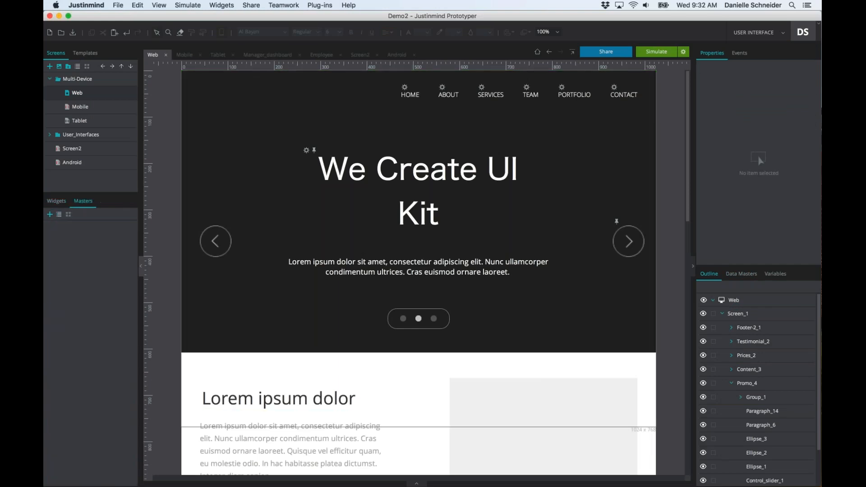
pyautogui.click(50, 214)
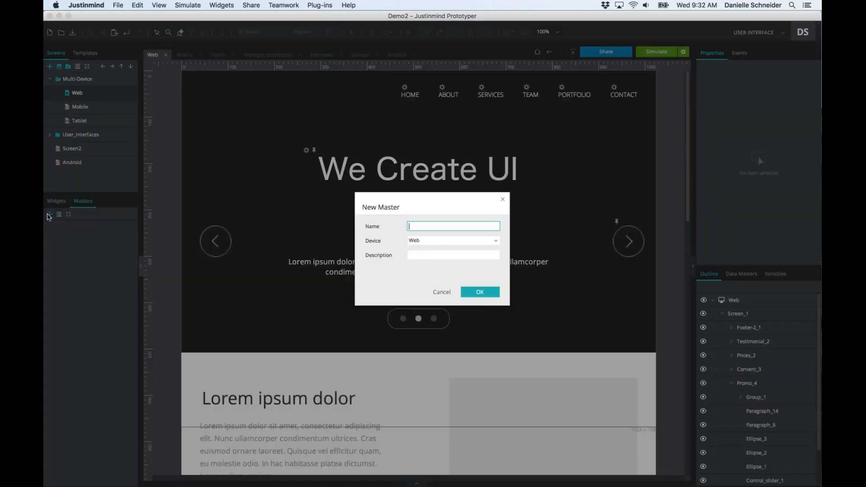
pyautogui.write('Master')
pyautogui.press('Return')
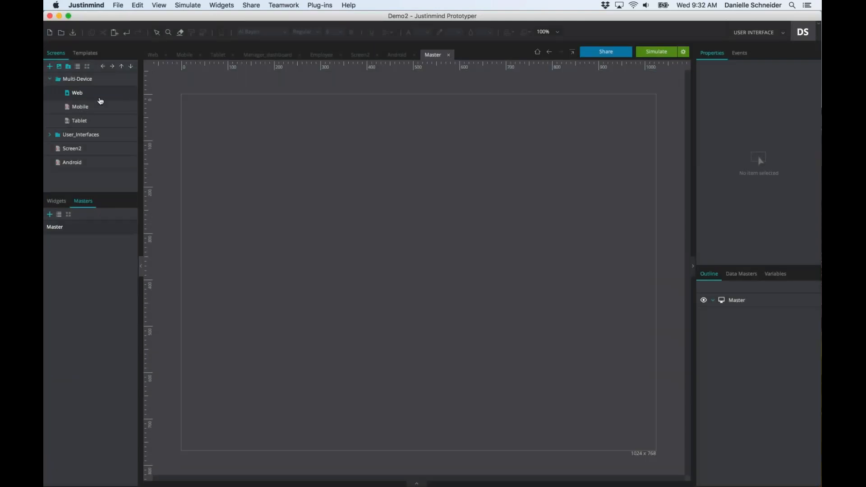
# Add a Rectangle from the Basic widgets near the master's upper edge and widen it to about 761 px
pyautogui.click(56, 201)
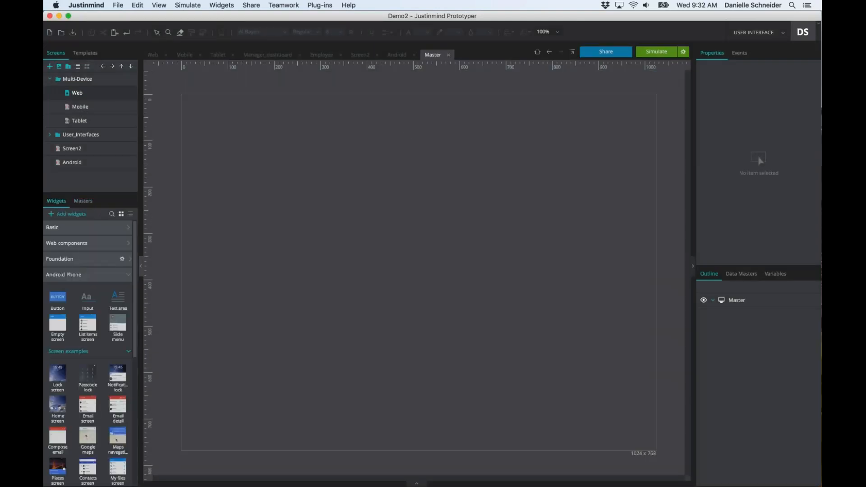
pyautogui.click(128, 276)
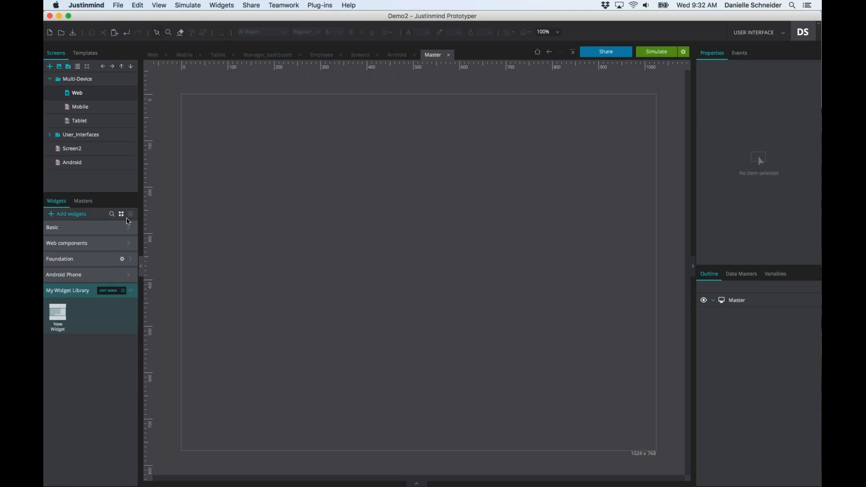
pyautogui.click(129, 231)
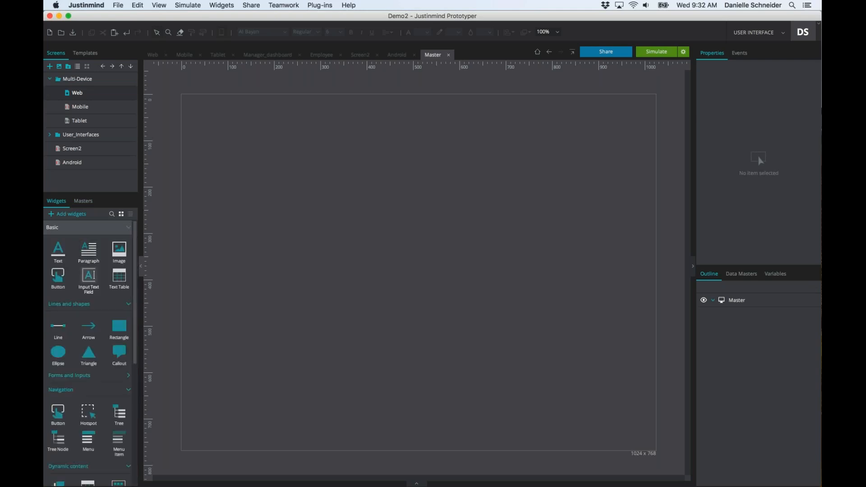
pyautogui.moveTo(119, 326); pyautogui.dragTo(212, 111)
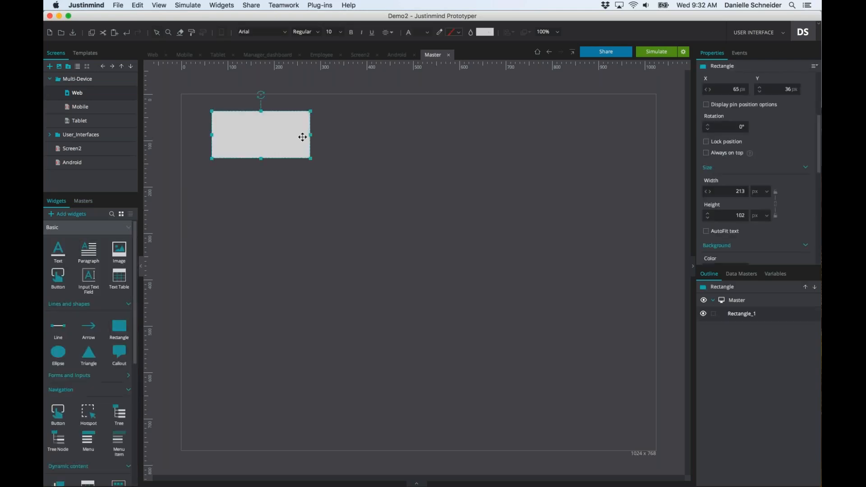
pyautogui.moveTo(311, 135); pyautogui.dragTo(565, 153)
# Change the rectangle's width unit to % and set its width to 100
pyautogui.scroll(-3, 762, 121)
pyautogui.scroll(5, 762, 121)
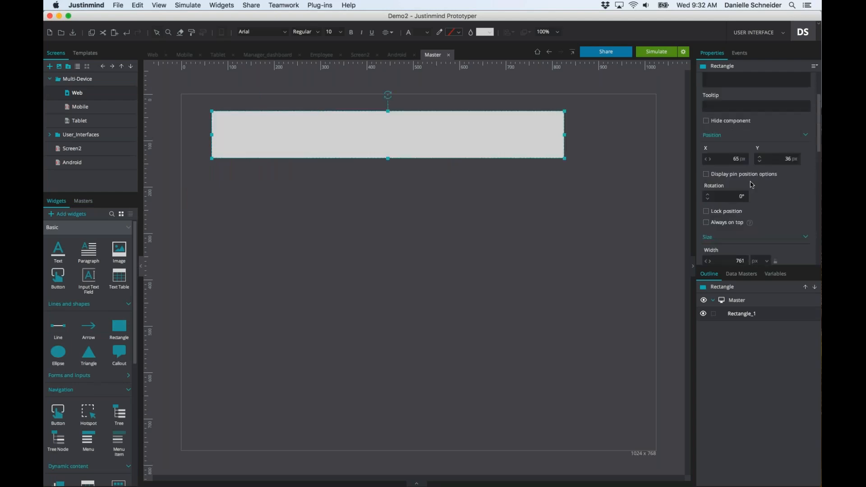
pyautogui.scroll(-4, 752, 184)
pyautogui.click(760, 178)
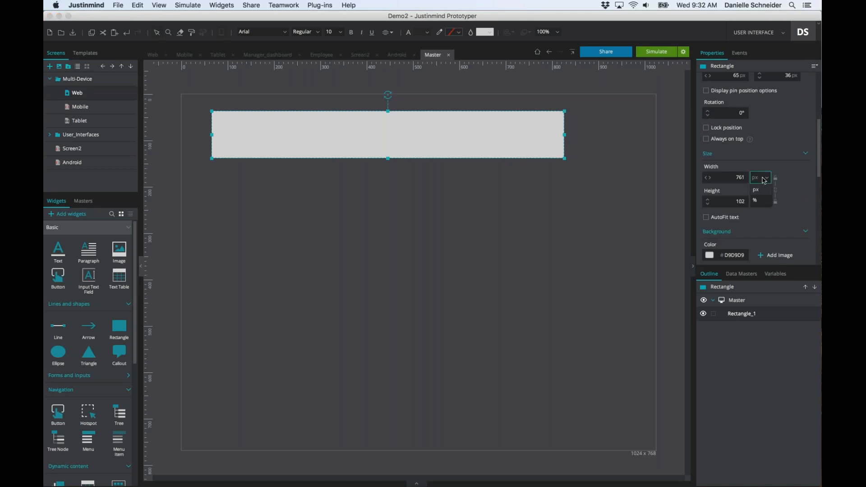
pyautogui.click(755, 200)
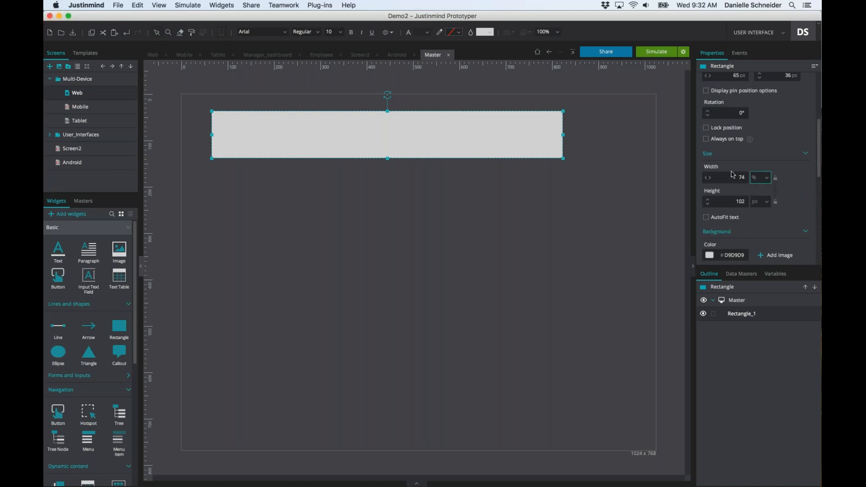
pyautogui.click(736, 177)
pyautogui.write('100')
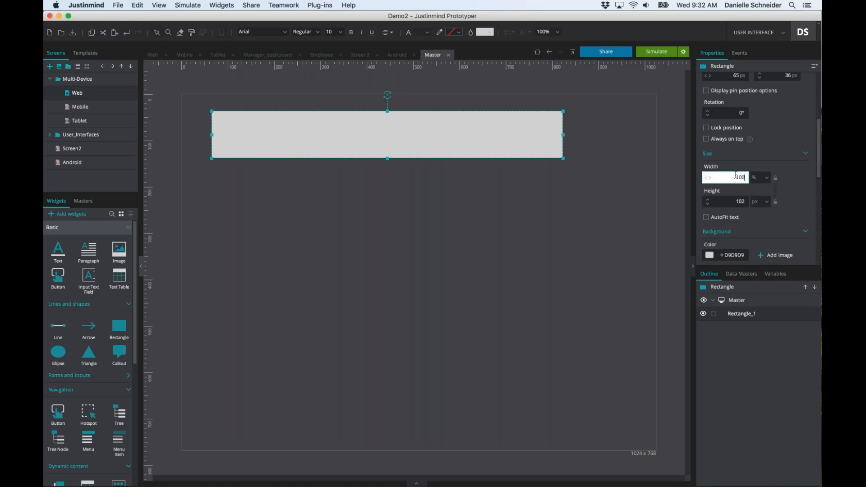
pyautogui.press('Return')
# Move the rectangle to the master's upper-left corner at X 0, Y 0 px
pyautogui.moveTo(352, 141); pyautogui.dragTo(379, 141)
pyautogui.click(389, 200)
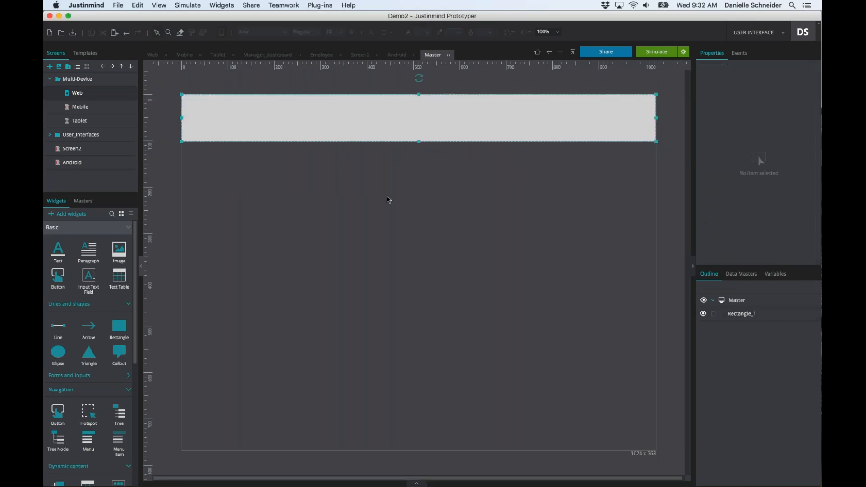
pyautogui.click(228, 126)
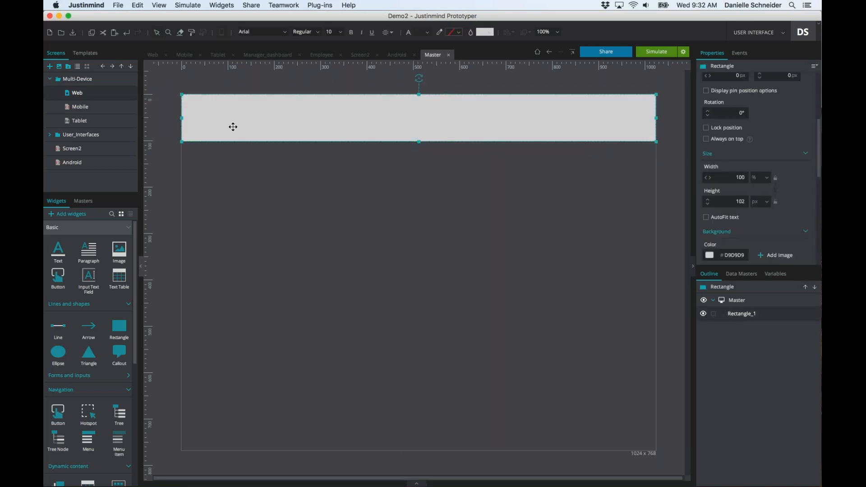
# Place an instance of Master on the Web screen over the navigation links at about X 0, Y 21 px
pyautogui.click(103, 94)
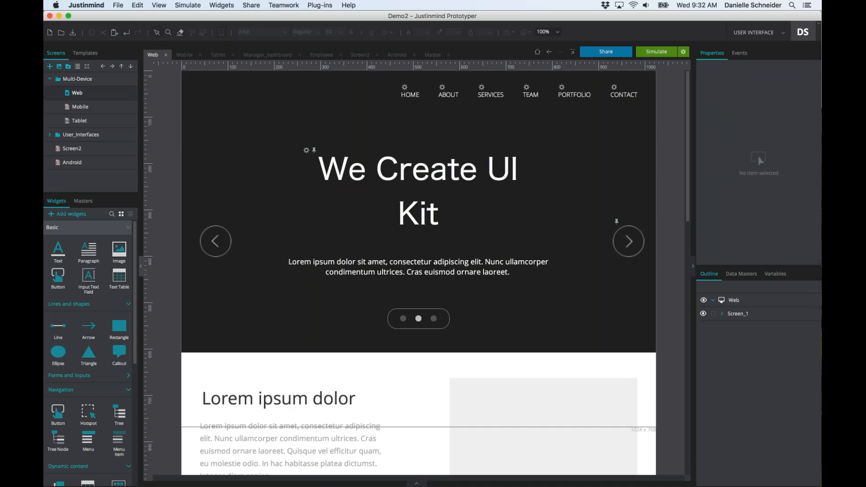
pyautogui.click(83, 203)
pyautogui.moveTo(75, 226); pyautogui.dragTo(189, 83)
pyautogui.moveTo(237, 109); pyautogui.dragTo(231, 109)
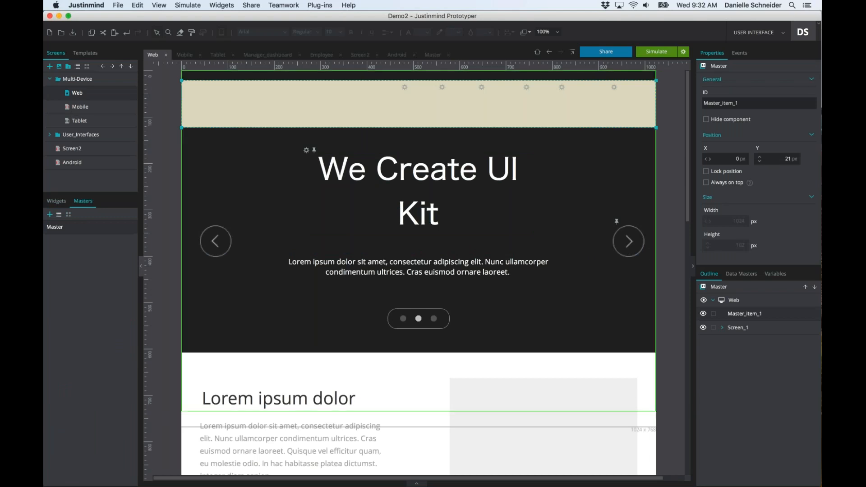
# Place an instance of Master on the Mobile screen below the heading, at about X -2, Y 246 px
pyautogui.click(118, 111)
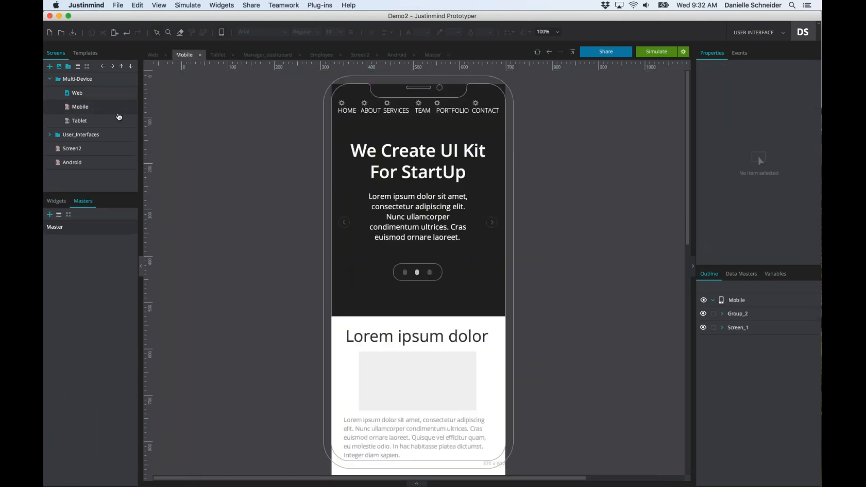
pyautogui.moveTo(68, 232); pyautogui.dragTo(357, 204)
pyautogui.moveTo(408, 229); pyautogui.dragTo(385, 225)
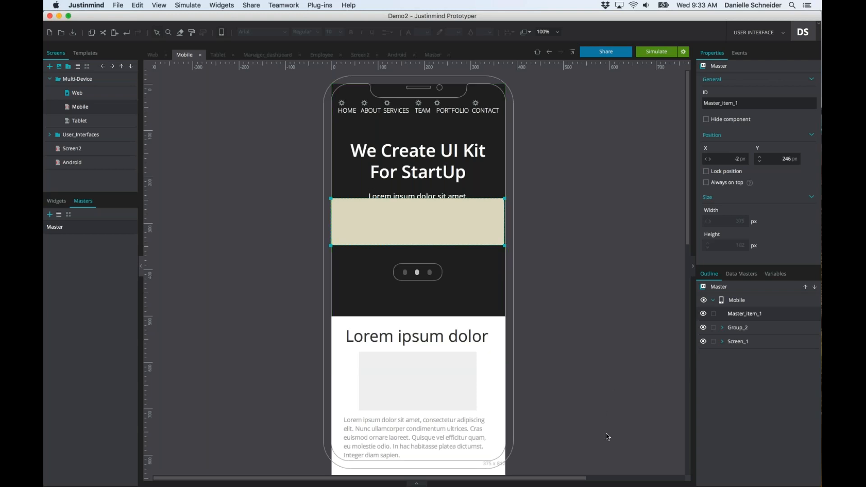
pyautogui.press('super+Tab')
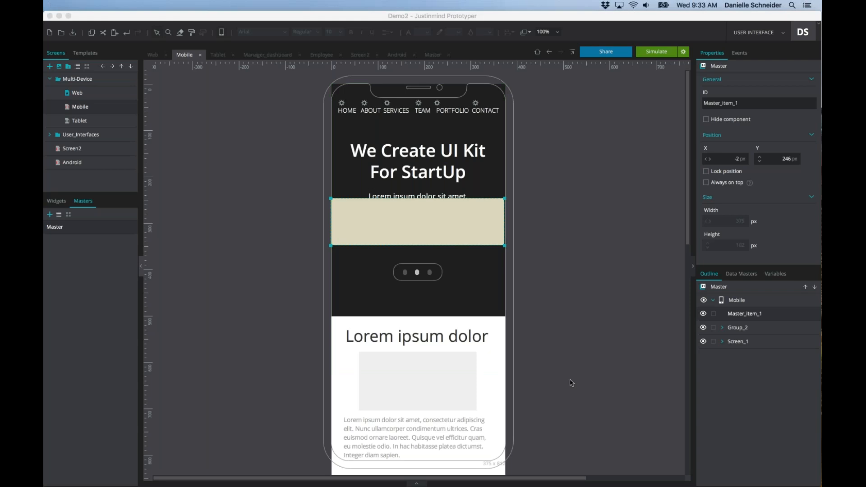